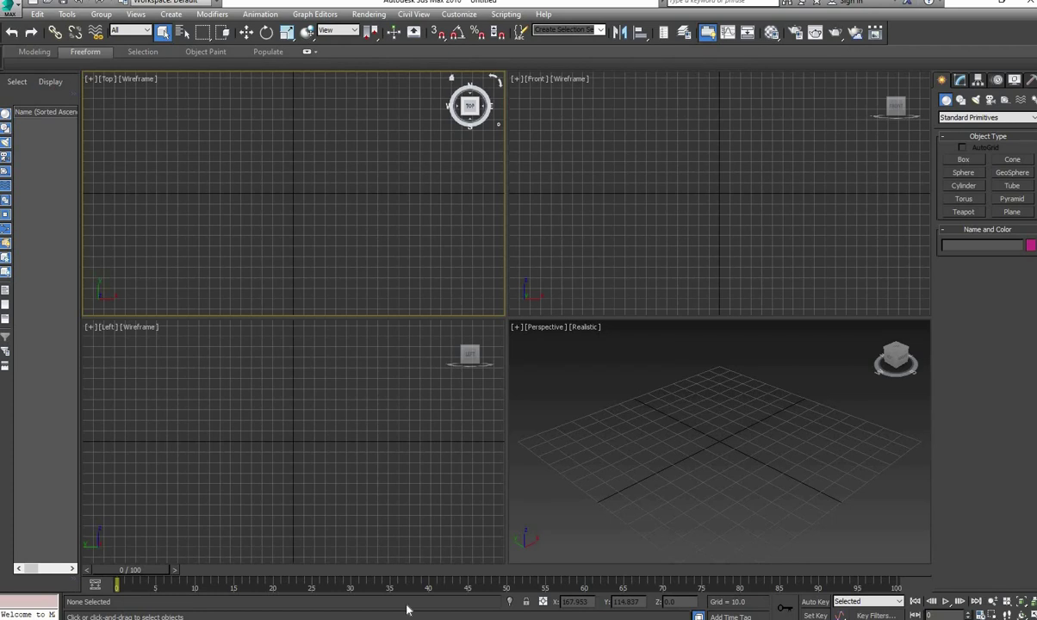
Draw a tall thin box in the Front view and convert it to an editable poly
click(963, 159)
drag(613, 131, 653, 244)
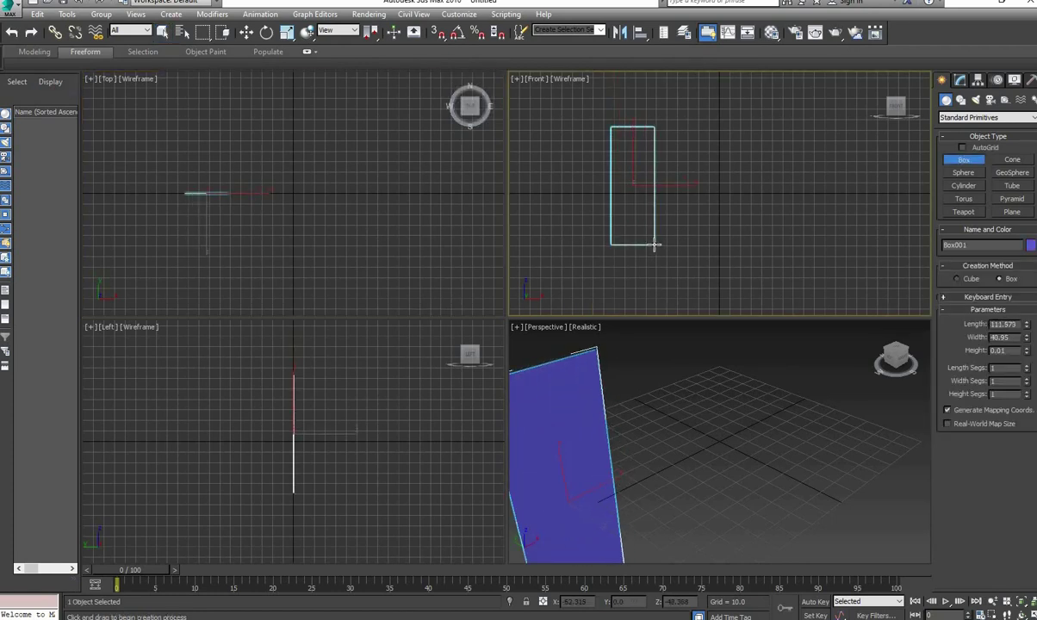
click(653, 239)
key(e)
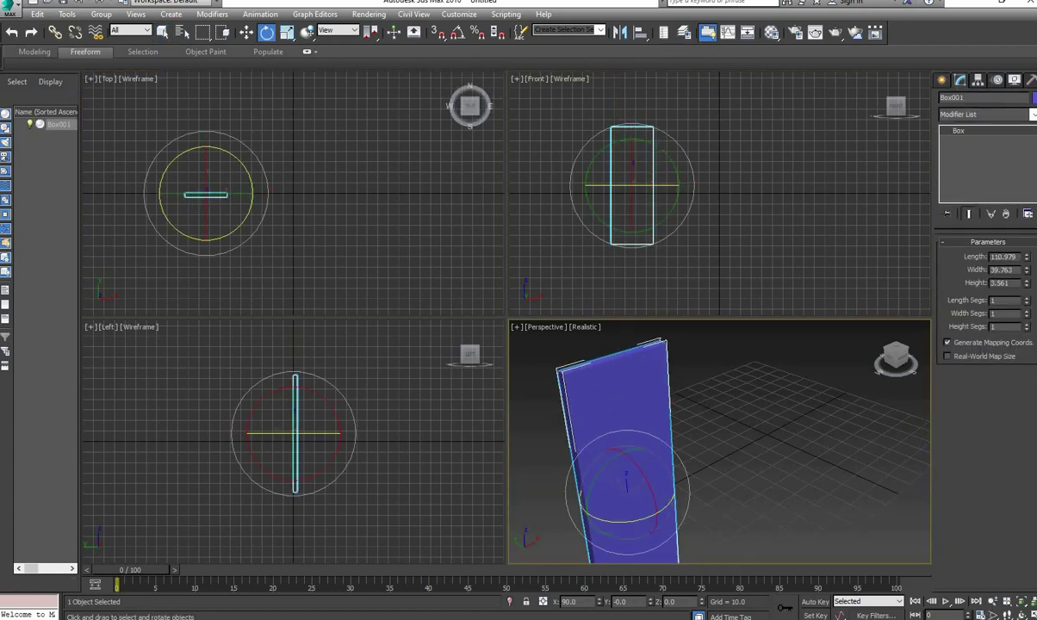
right_click(597, 459)
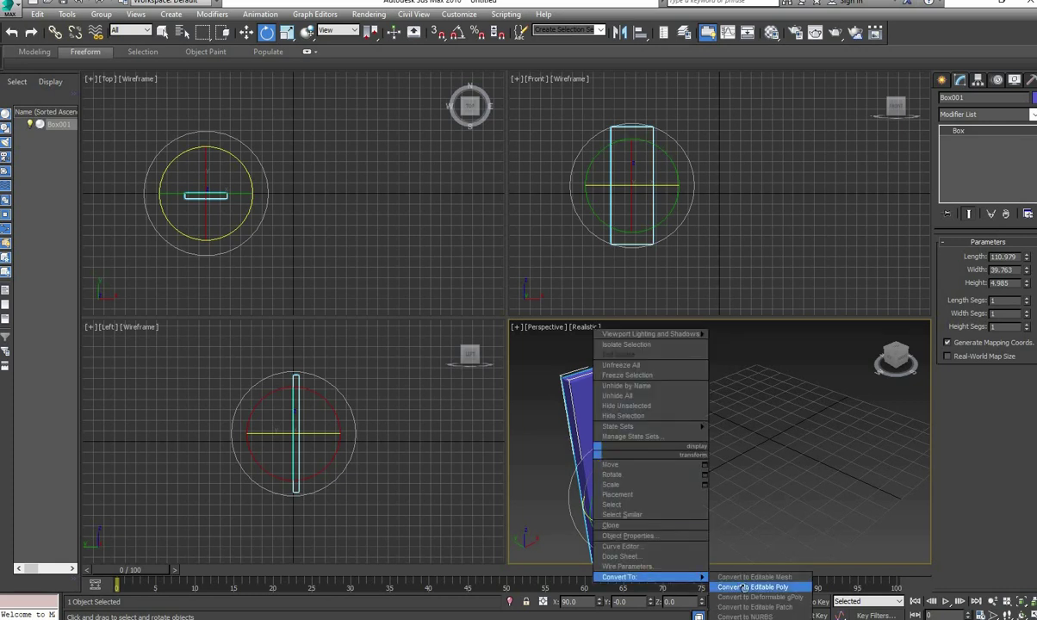
click(764, 586)
Select the box's top edges and try a chamfer of about 4.4, then cancel it
key(2)
key(alt+w)
ctrl+click(399, 166)
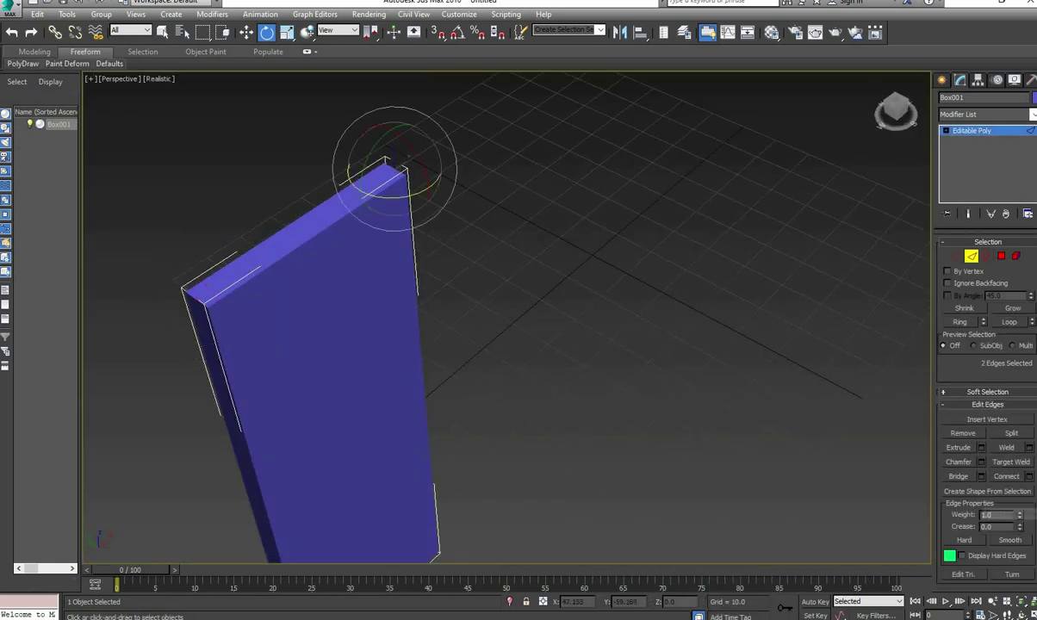
click(981, 462)
drag(515, 342, 517, 343)
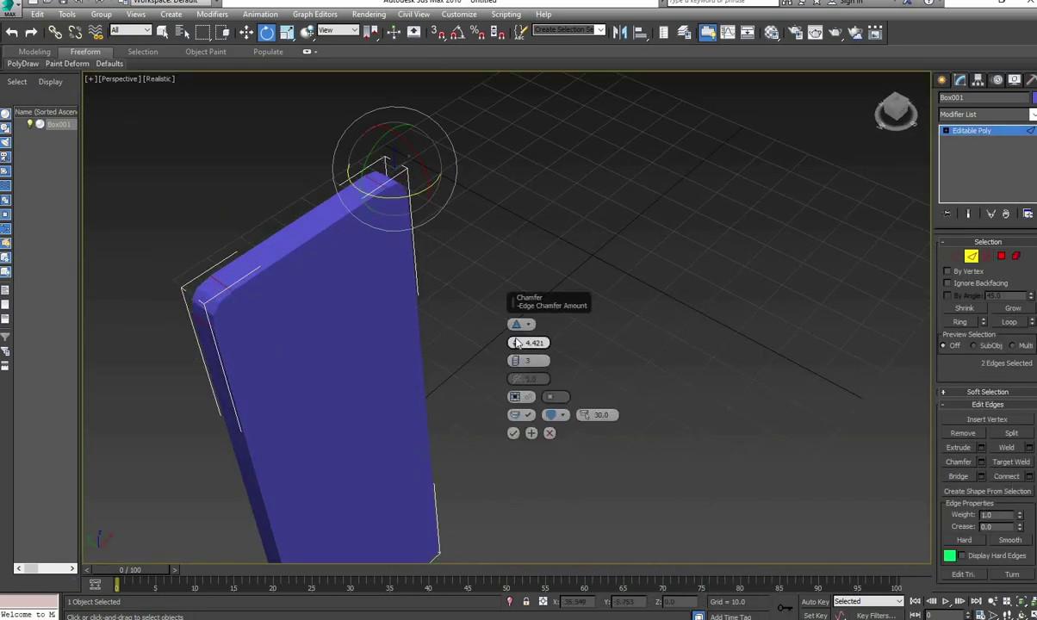
click(550, 432)
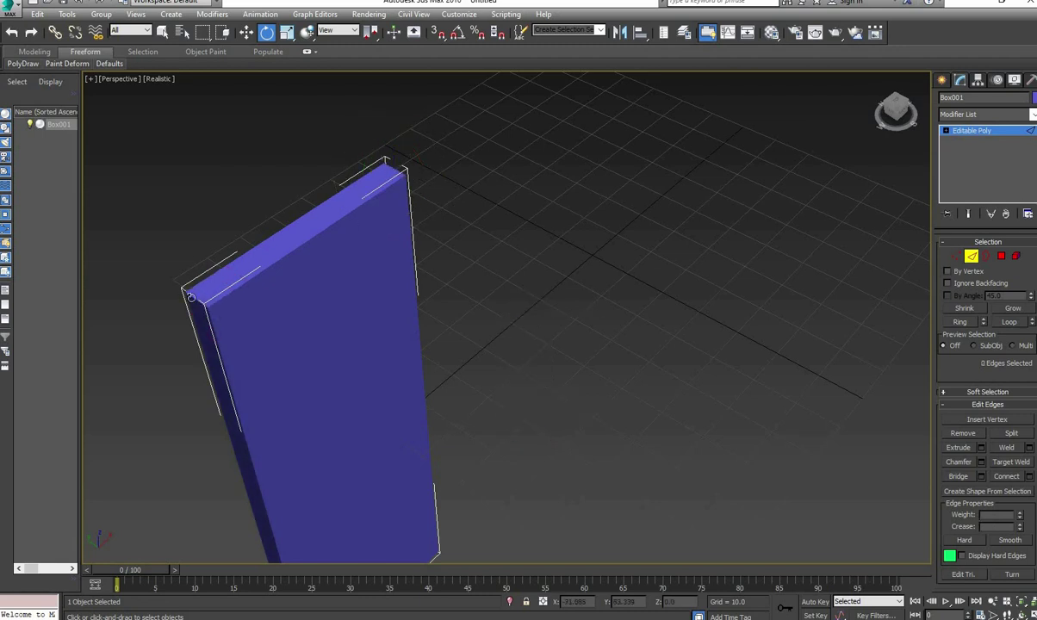
Chamfer the four selected box edges with Smooth enabled and commit the chamfer
click(981, 462)
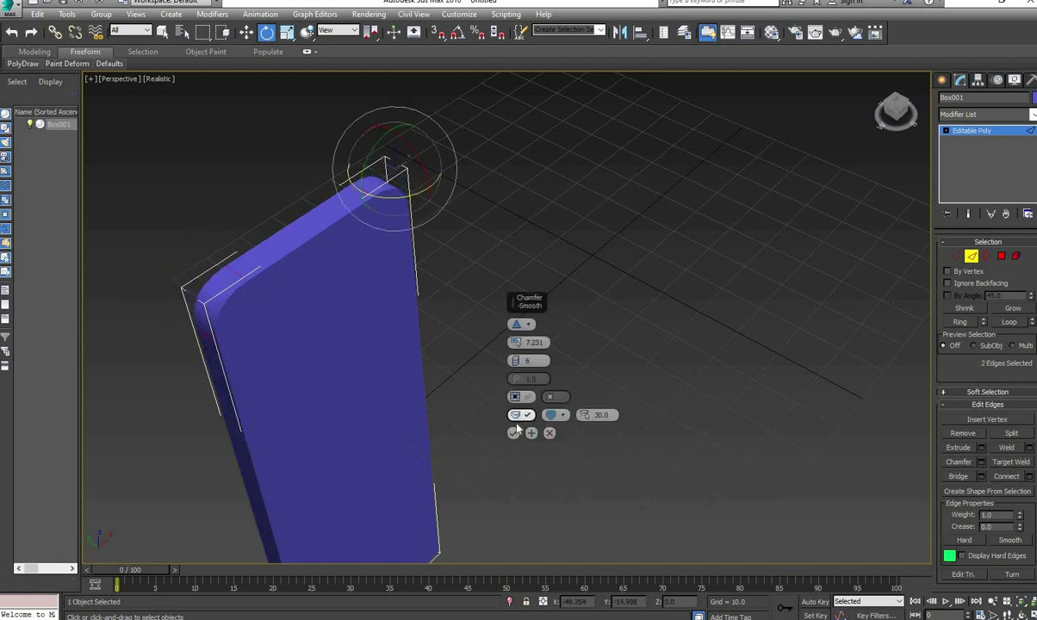
click(516, 406)
alt+middle_drag(379, 416, 344, 471)
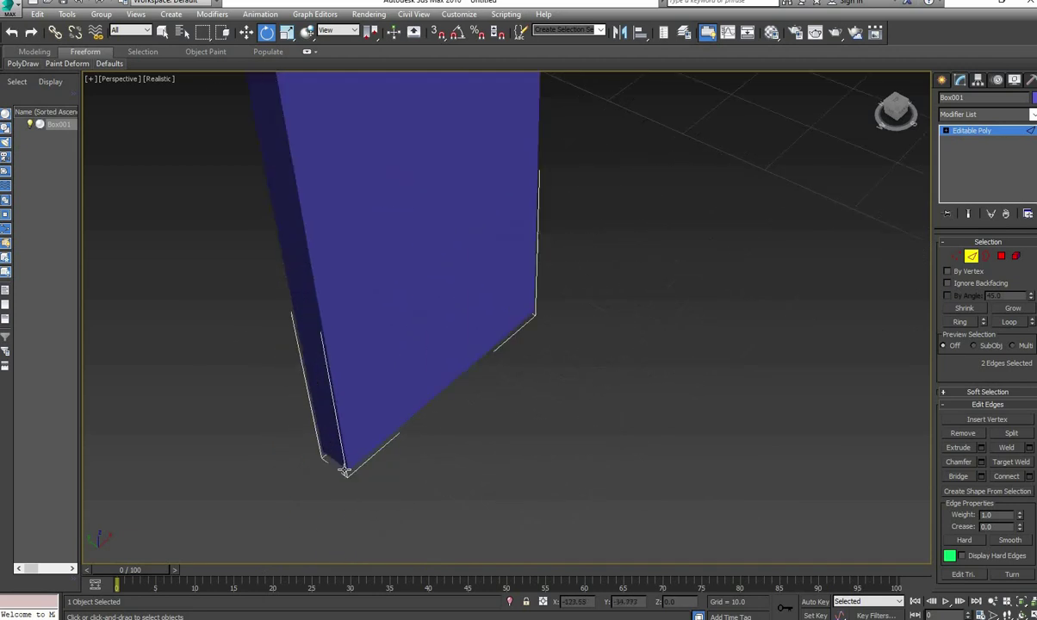
mouse_move(497, 445)
alt+middle_down()
mouse_move(475, 410)
mouse_move(511, 377)
alt+middle_up()
scroll(512, 377, down, 5)
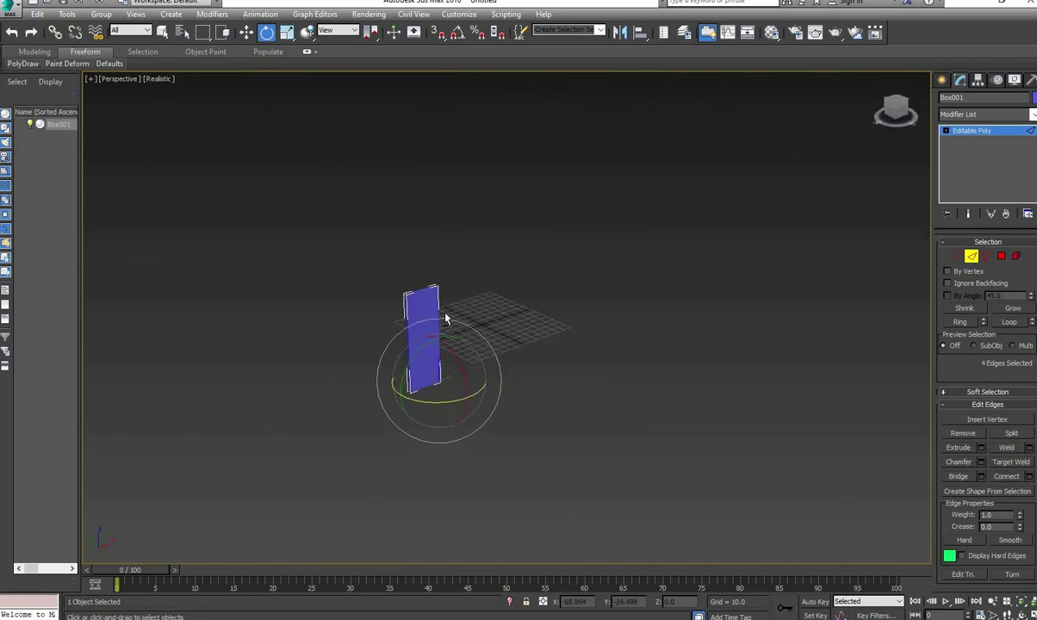
scroll(511, 377, up, 2)
click(982, 461)
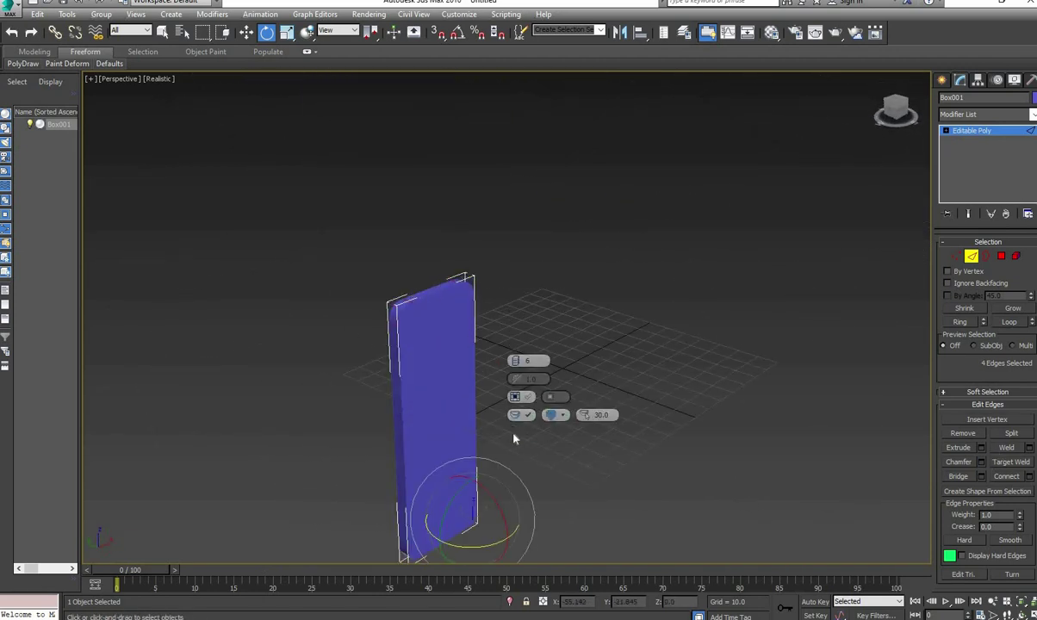
click(514, 433)
click(495, 325)
click(942, 80)
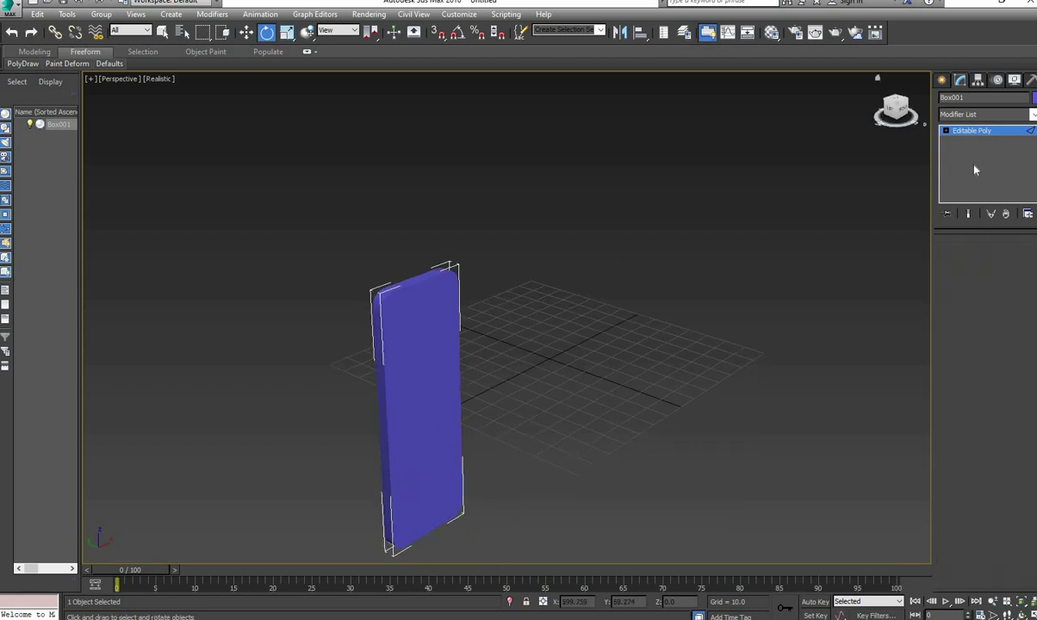
click(964, 185)
Draw a cylinder on the panel front, height about 4 with 1 height segment
key(alt+w)
drag(636, 131, 648, 154)
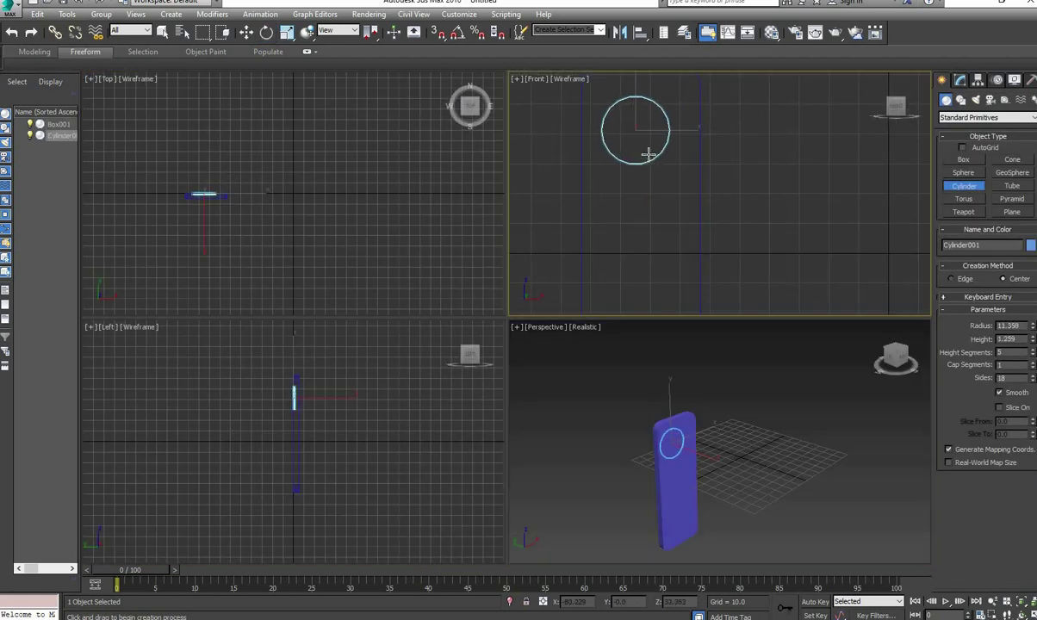
click(227, 188)
key(w)
click(960, 80)
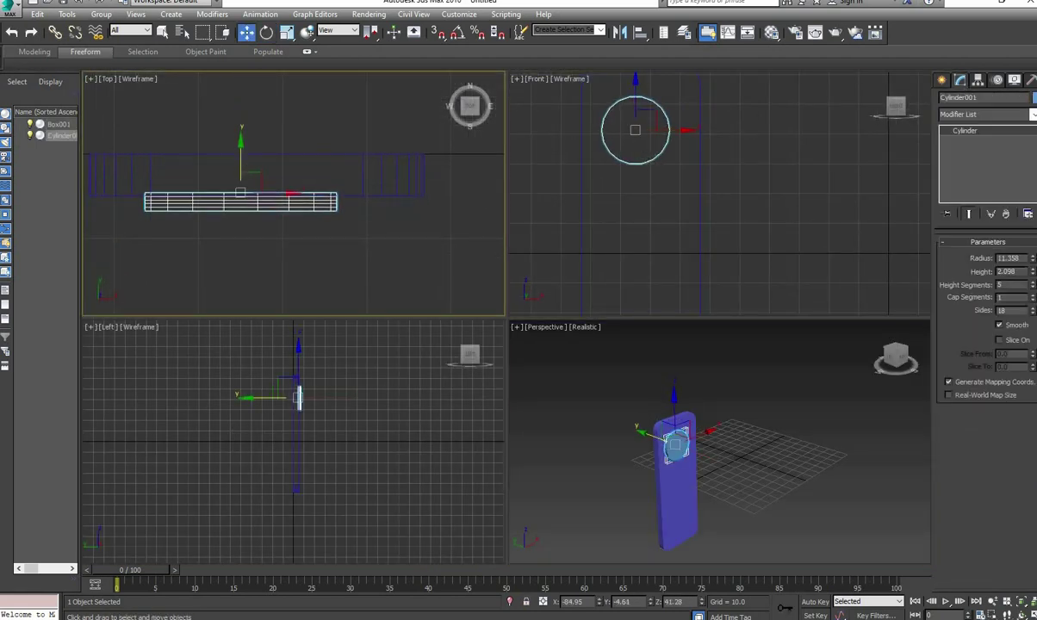
drag(1033, 271, 1033, 250)
right_click(1033, 286)
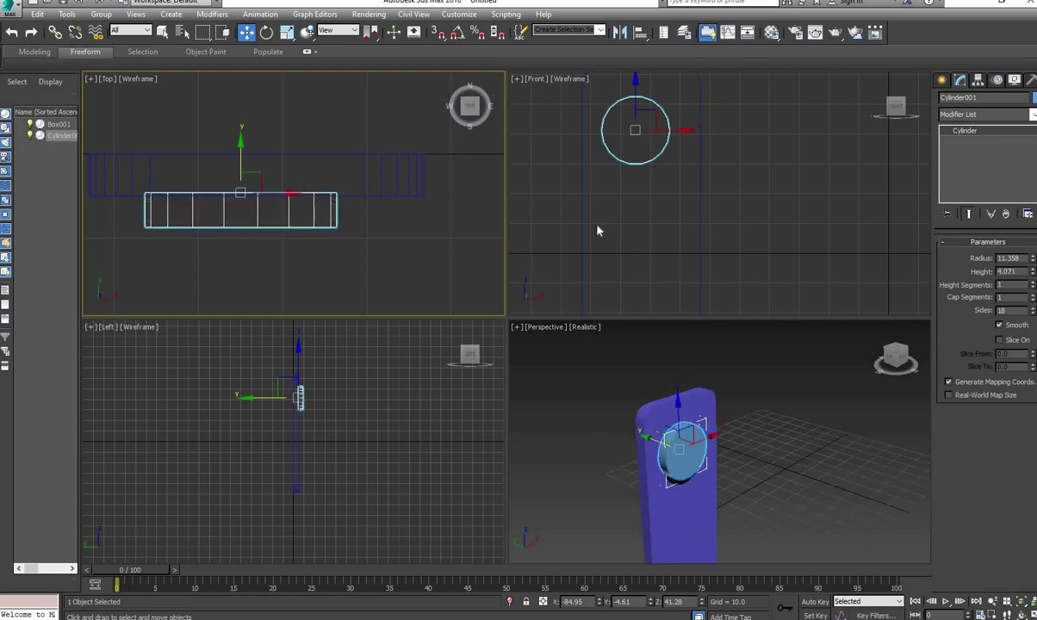
Move the cylinder lower on the panel face and show edged faces in the viewport
middle_drag(597, 229, 660, 291)
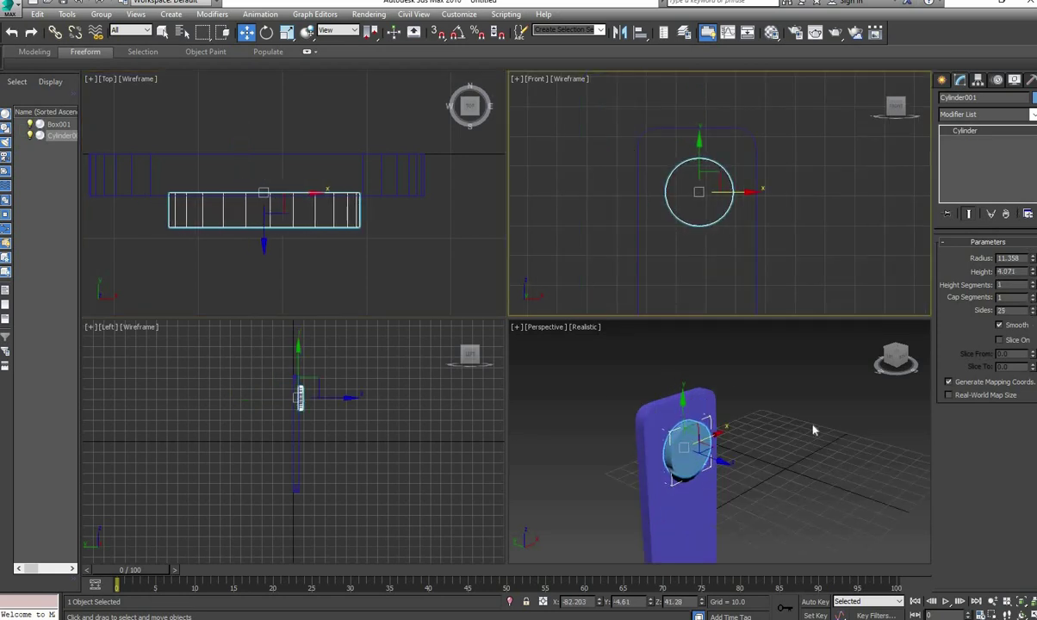
scroll(814, 431, up, 5)
key(alt+w)
scroll(506, 319, down, 5)
key(F4)
scroll(523, 317, up, 2)
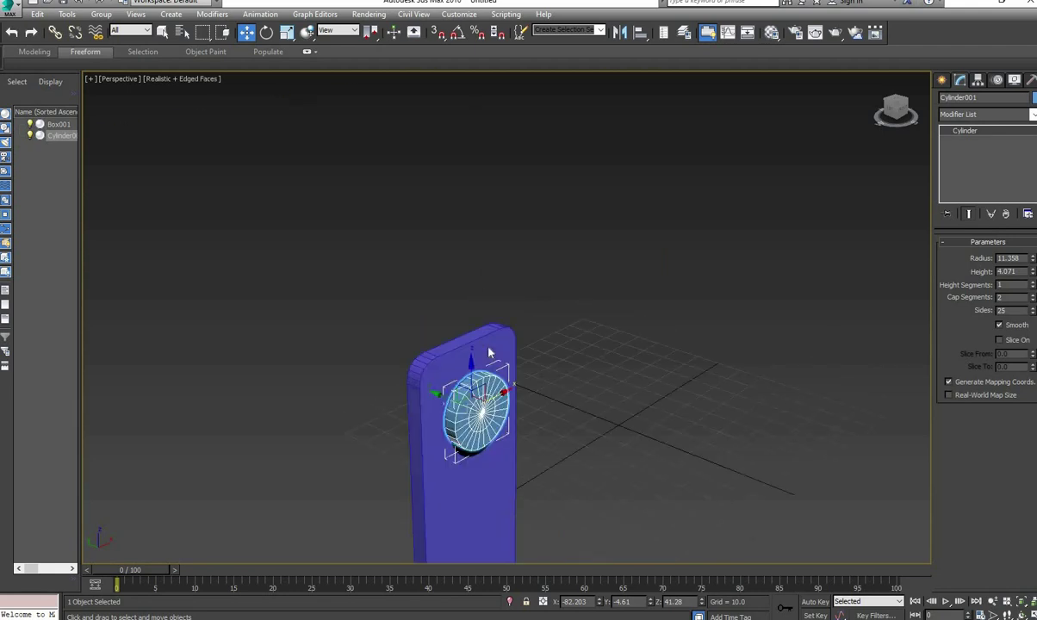
key(alt+w)
scroll(719, 172, up, 3)
right_click(719, 166)
Convert the cylinder to editable poly and scale its vertices deeper and wider
click(844, 337)
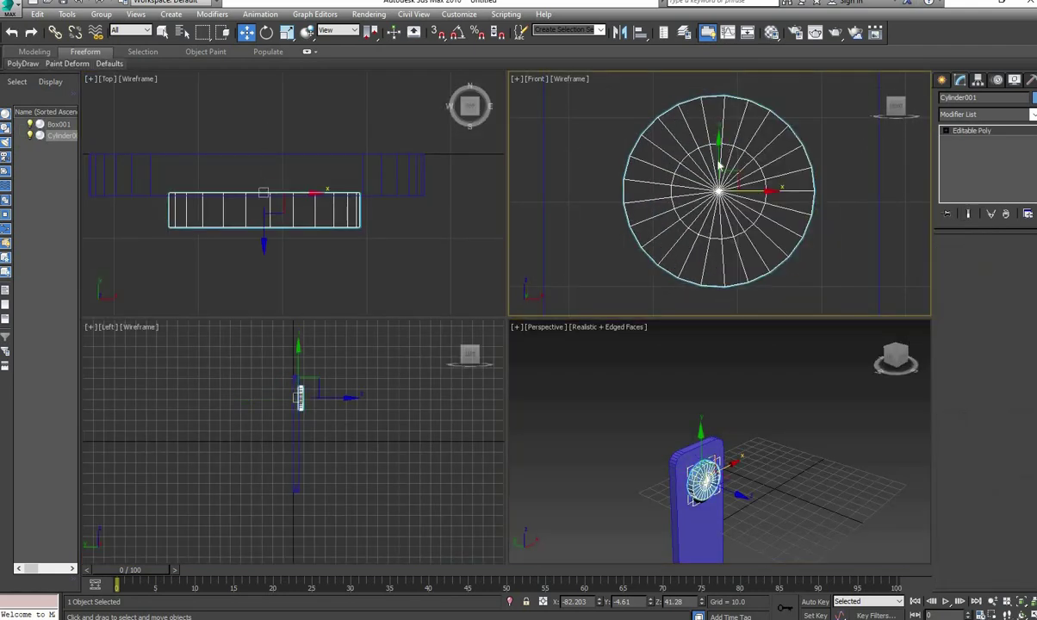
key(1)
key(ctrl+a)
key(r)
mouse_move(262, 185)
mouse_down()
mouse_move(259, 143)
mouse_move(266, 173)
mouse_up()
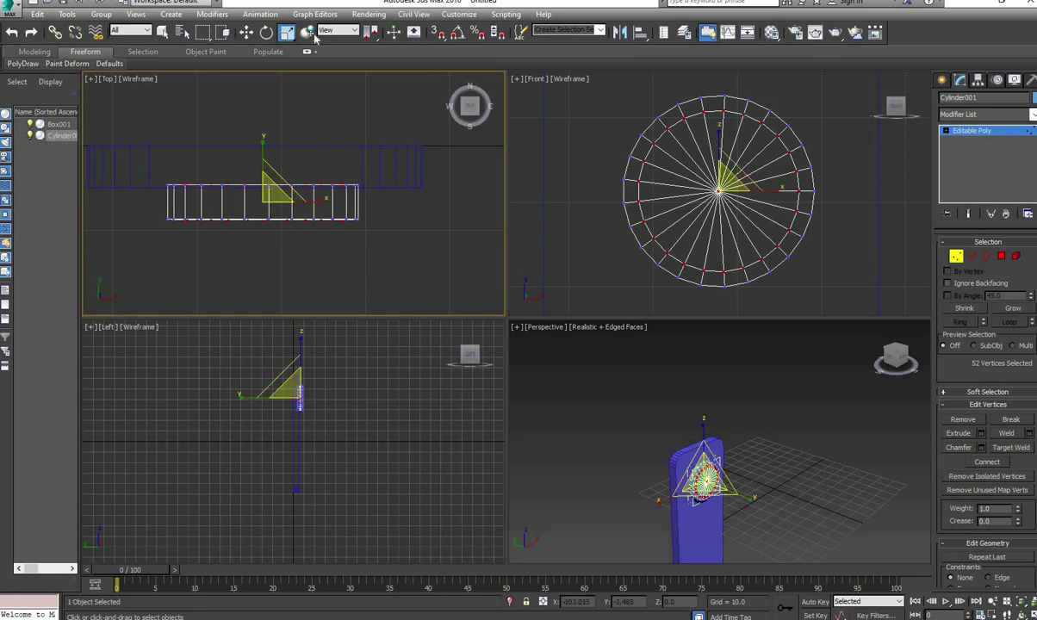
drag(723, 193, 717, 186)
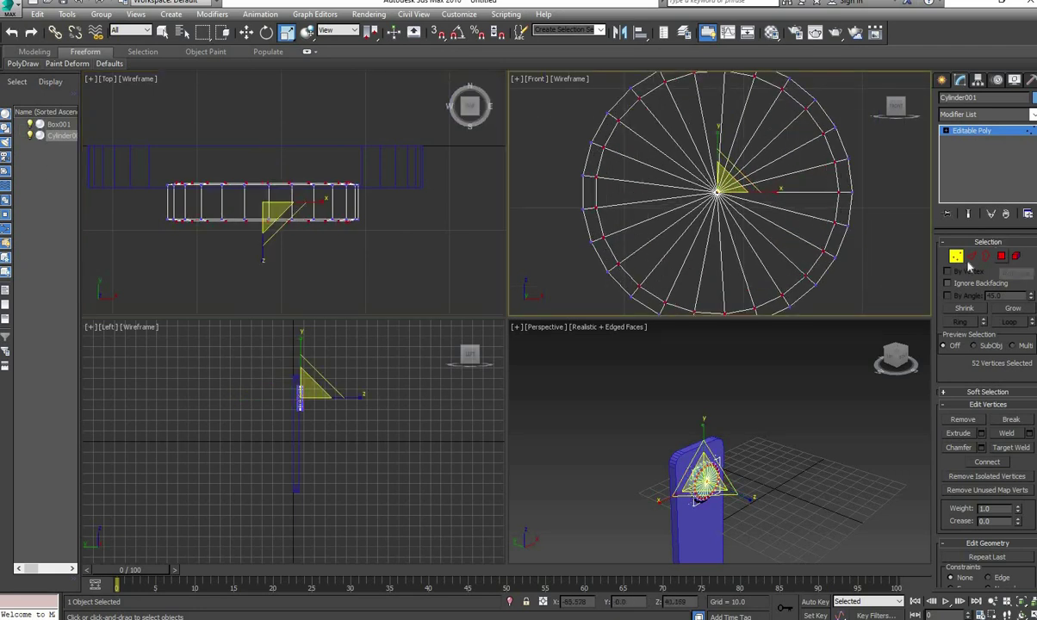
Select all front cap polygons and extrude them to lengthen the cylinder
key(4)
click(799, 252)
mouse_move(810, 239)
mouse_down()
mouse_move(821, 158)
mouse_move(734, 93)
mouse_move(663, 135)
mouse_move(650, 197)
mouse_move(659, 280)
mouse_move(752, 283)
mouse_up()
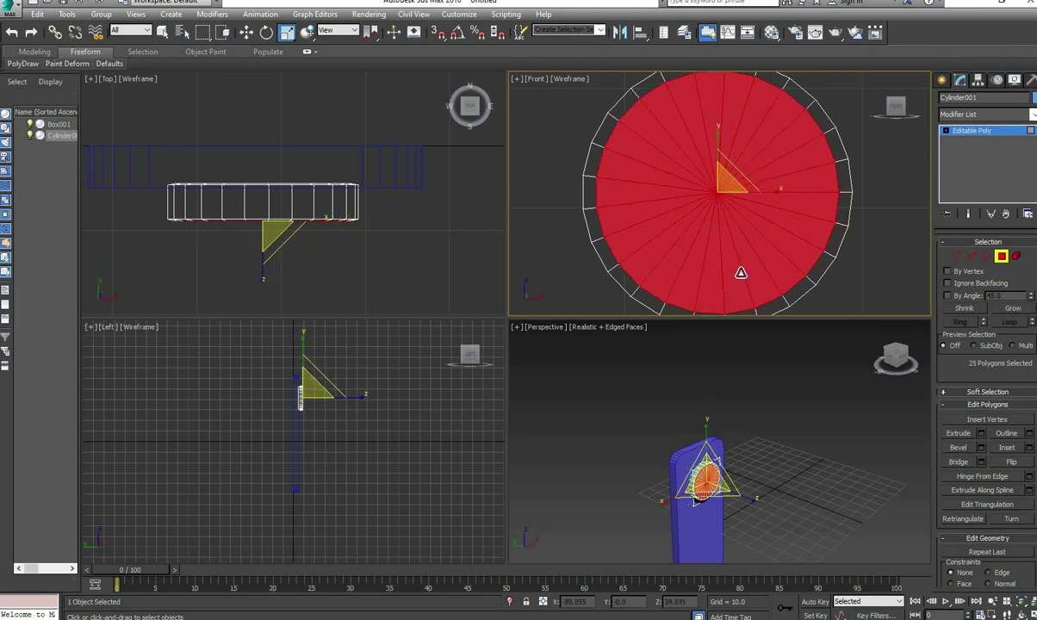
click(981, 433)
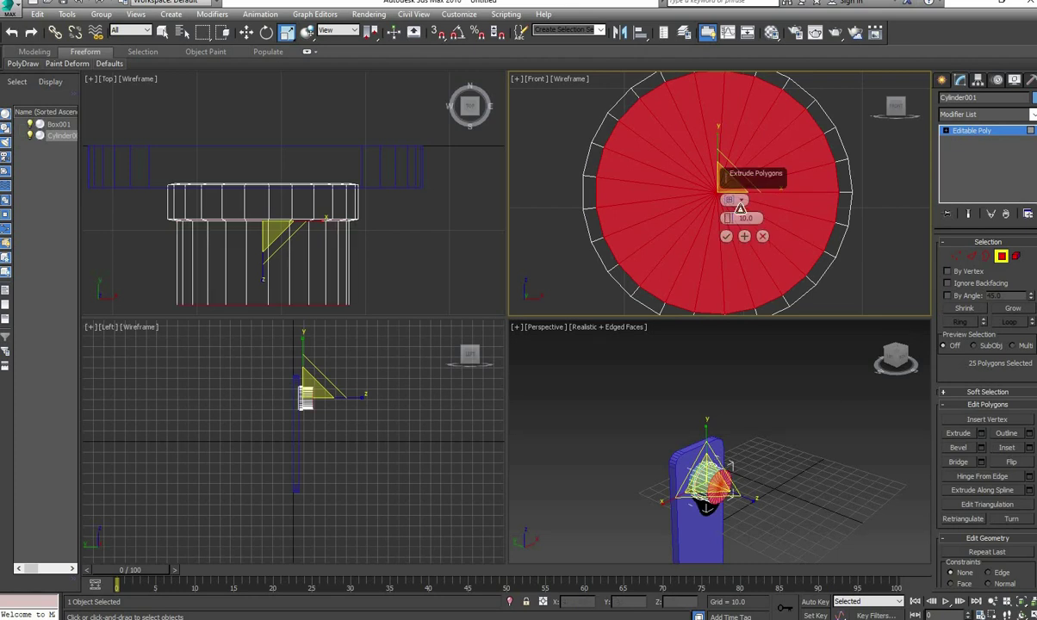
click(734, 231)
alt+middle_drag(724, 482, 665, 441)
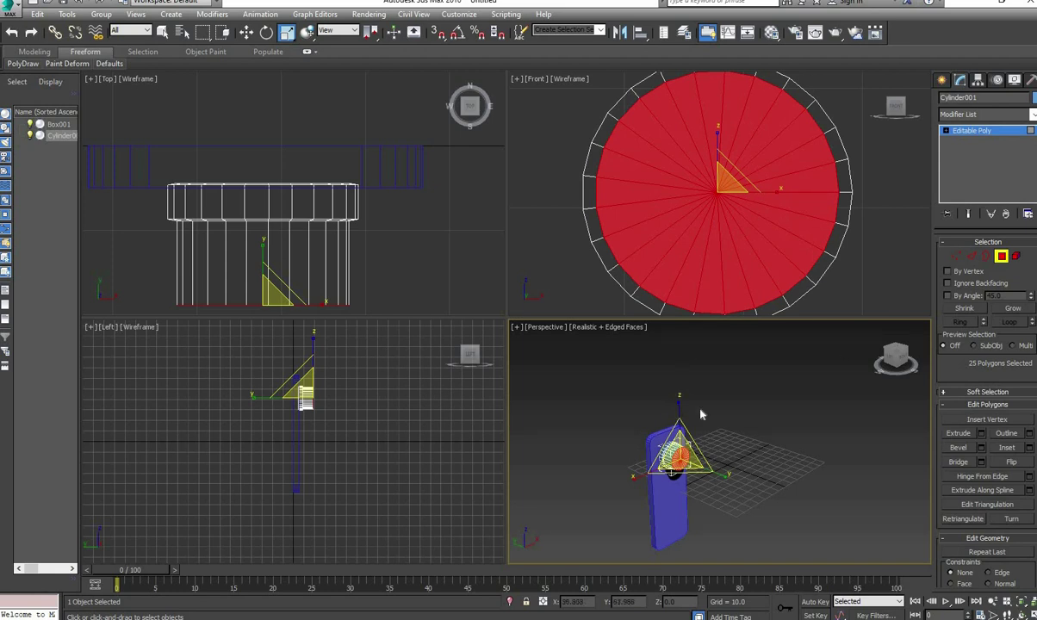
Inset the front faces to leave a rim, then extrude them inward to -8.928
click(981, 448)
alt+middle_drag(681, 465, 726, 488)
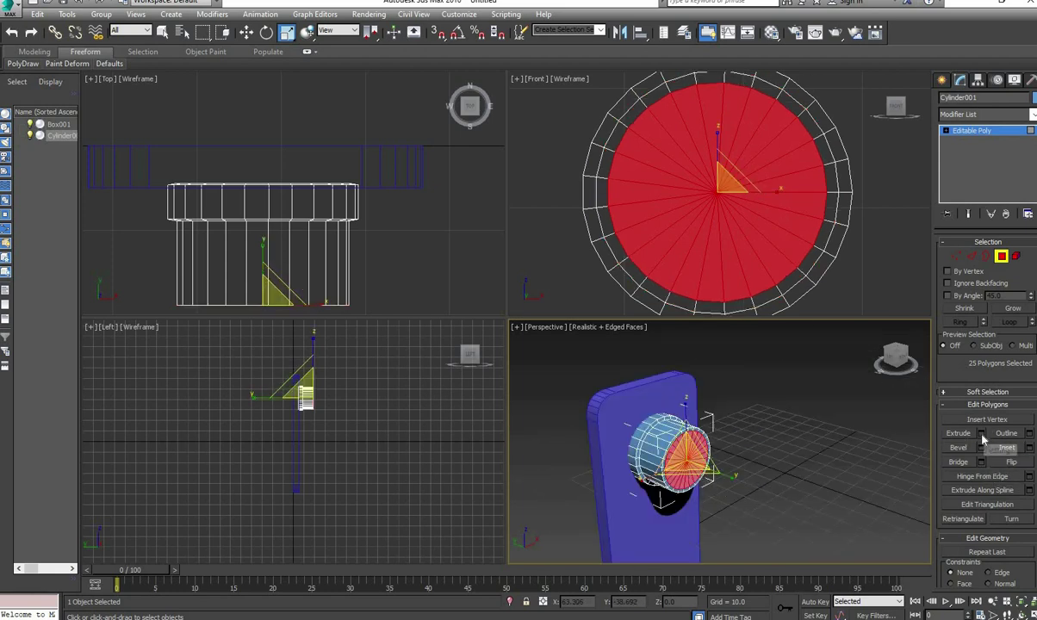
click(981, 432)
drag(728, 466, 731, 518)
click(726, 485)
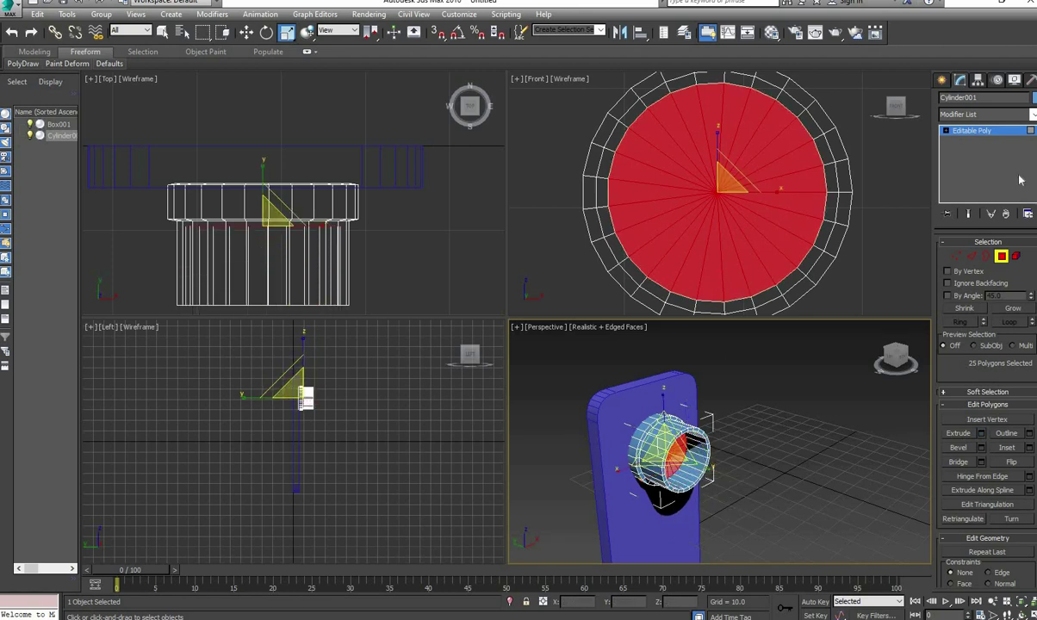
key(1)
scroll(302, 396, up, 3)
scroll(387, 365, up, 3)
scroll(360, 396, down, 2)
Move the hood's two lower corner vertices outward in side view to slant the rim
key(w)
mouse_move(388, 334)
mouse_down()
mouse_move(360, 396)
mouse_move(435, 383)
mouse_up()
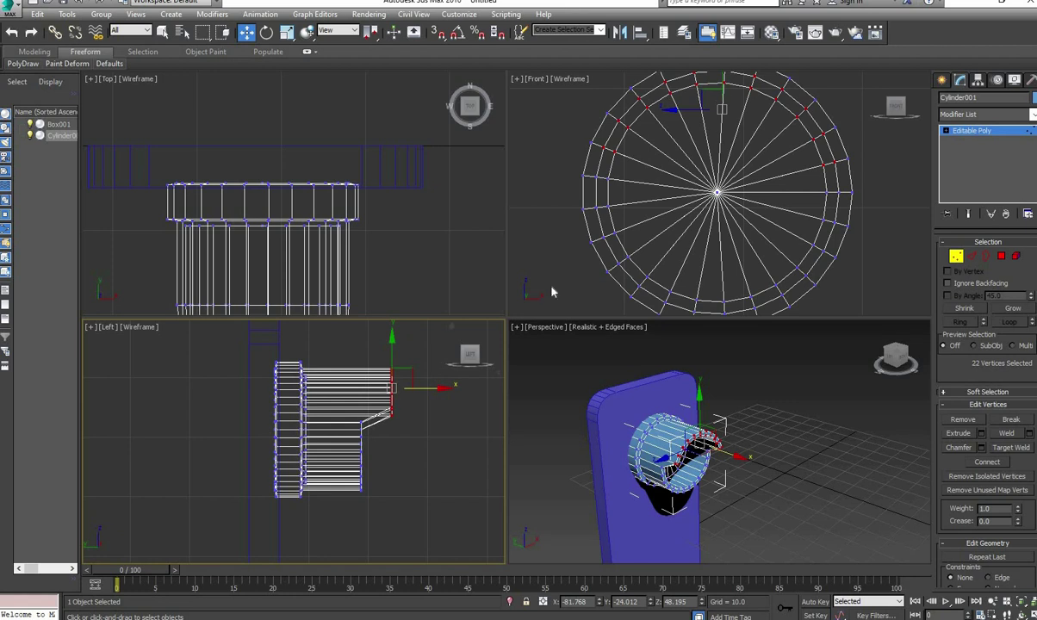
scroll(365, 422, up, 5)
click(367, 424)
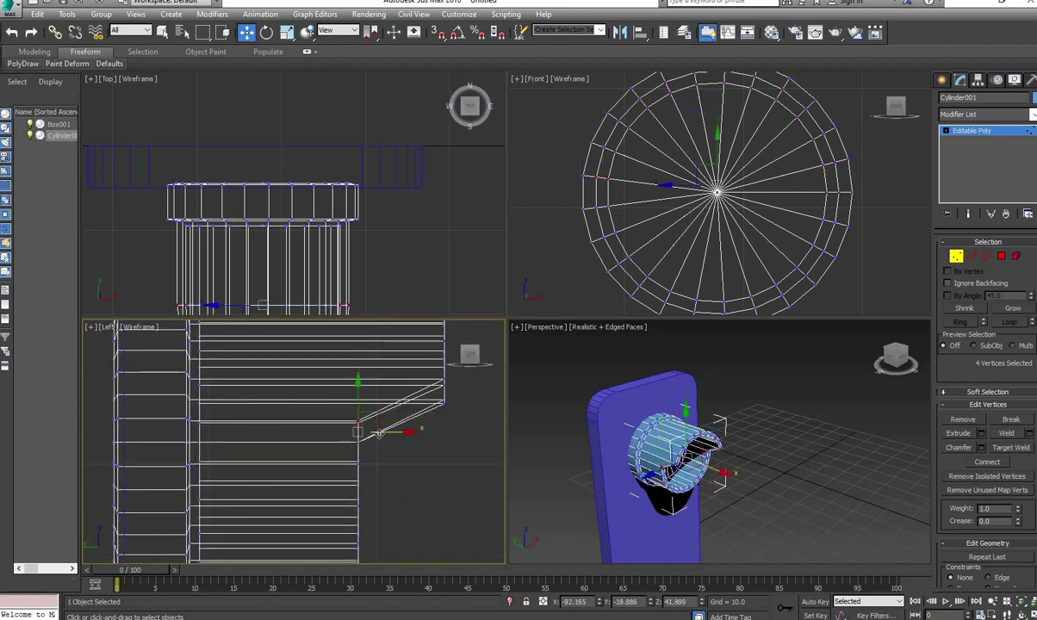
drag(378, 434, 497, 429)
scroll(722, 461, down, 3)
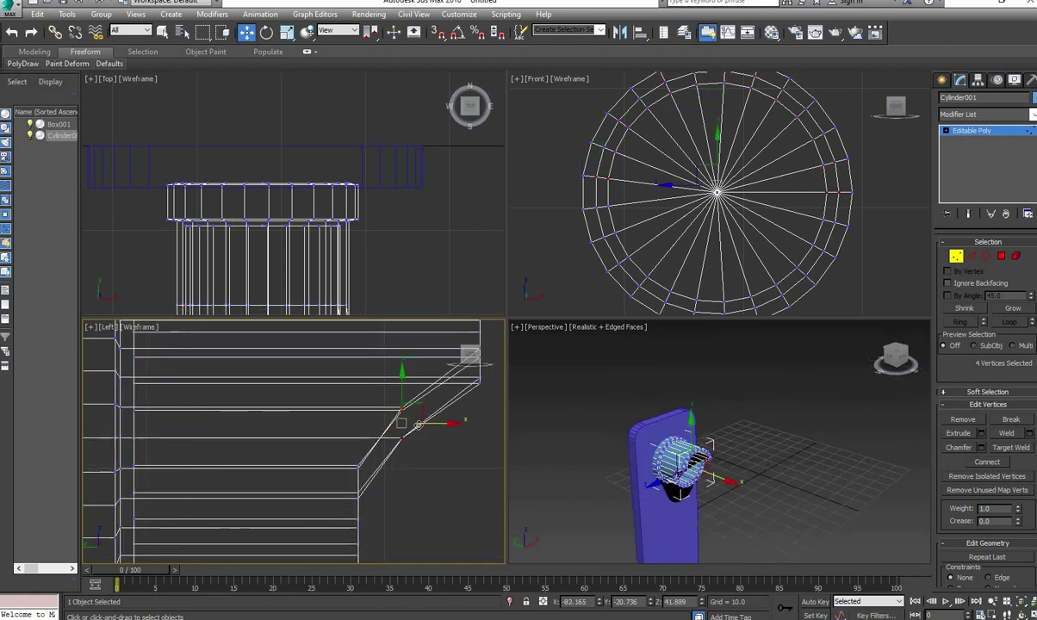
drag(430, 482, 466, 482)
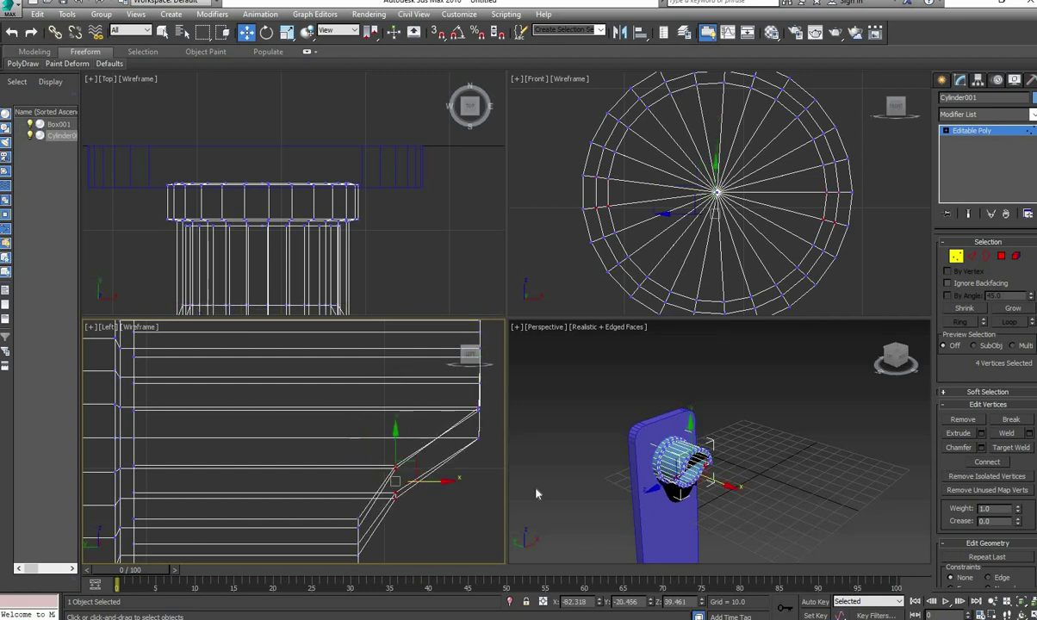
click(748, 410)
key(alt+w)
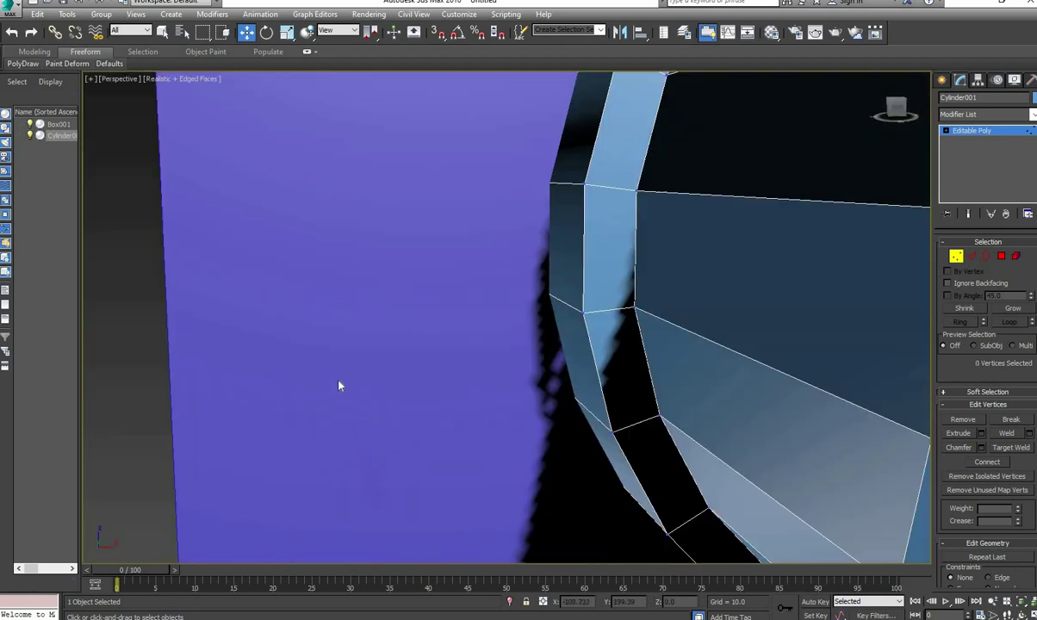
scroll(318, 358, down, 5)
Create a sphere bulb in the Front view and move it back inside the hood
click(942, 79)
click(963, 173)
key(alt+w)
drag(716, 191, 726, 295)
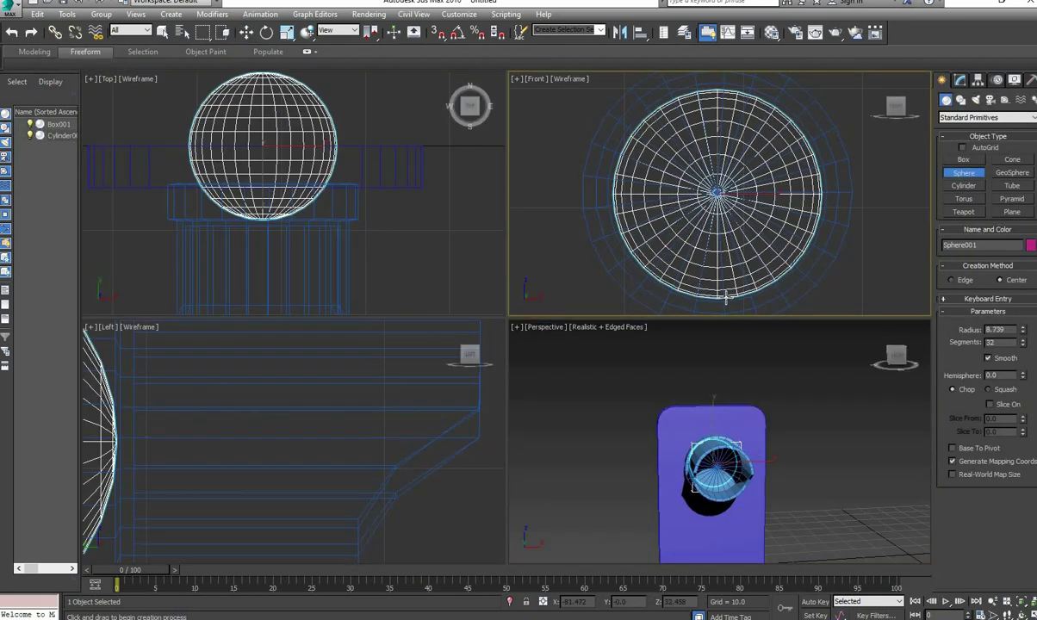
key(w)
mouse_move(263, 147)
mouse_down()
mouse_move(273, 232)
mouse_move(269, 172)
mouse_up()
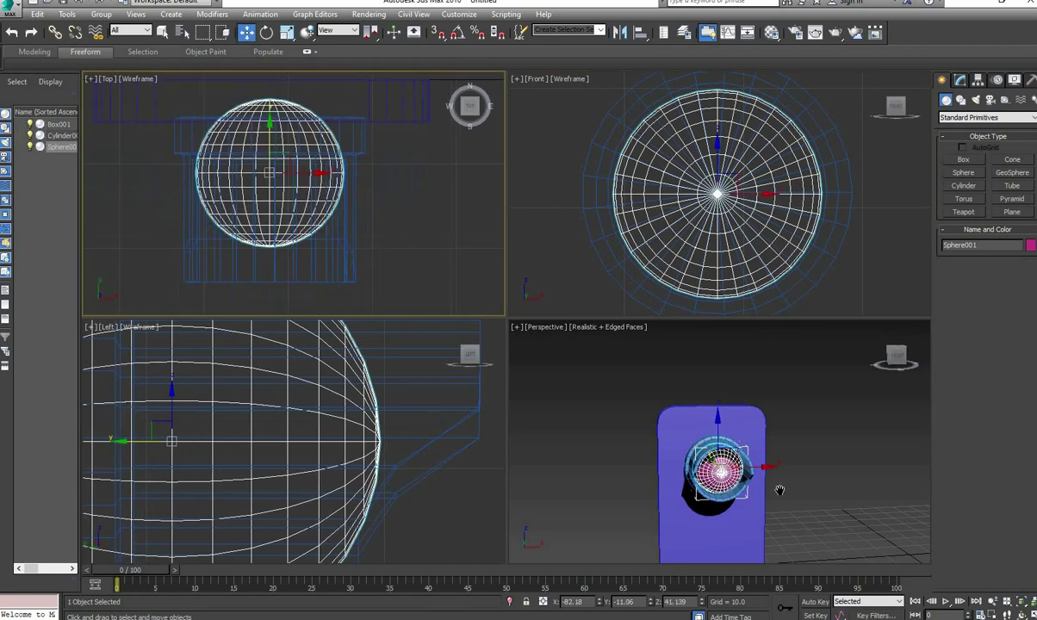
alt+middle_drag(719, 448, 778, 486)
alt+middle_drag(627, 373, 655, 379)
Add two connecting edge loops with slide 85 around the hood's front rim
click(642, 370)
right_click(643, 354)
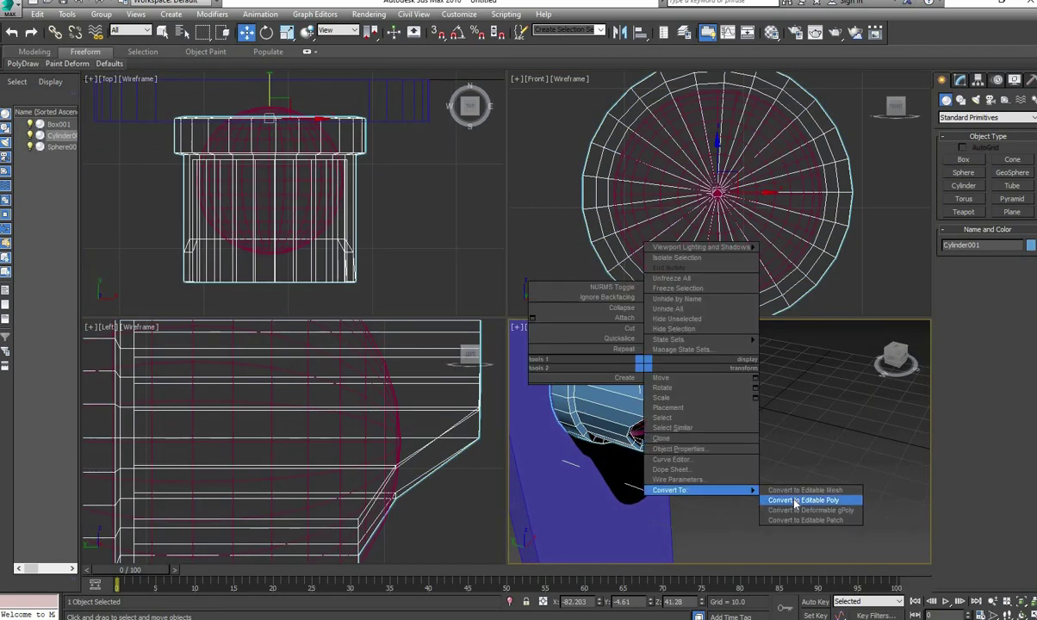
click(811, 498)
click(971, 321)
click(1023, 476)
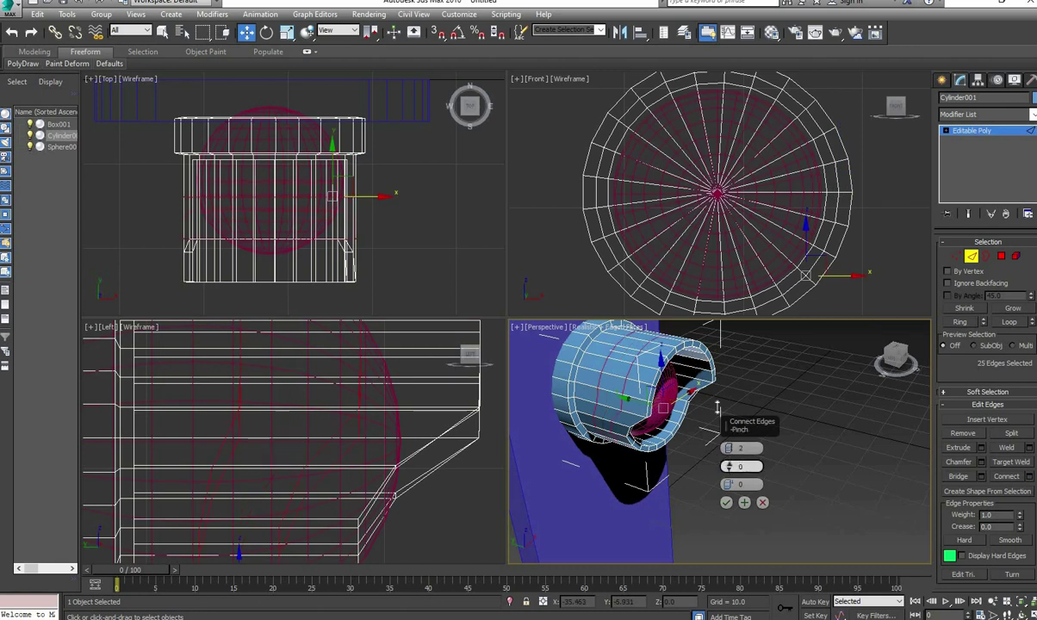
click(726, 502)
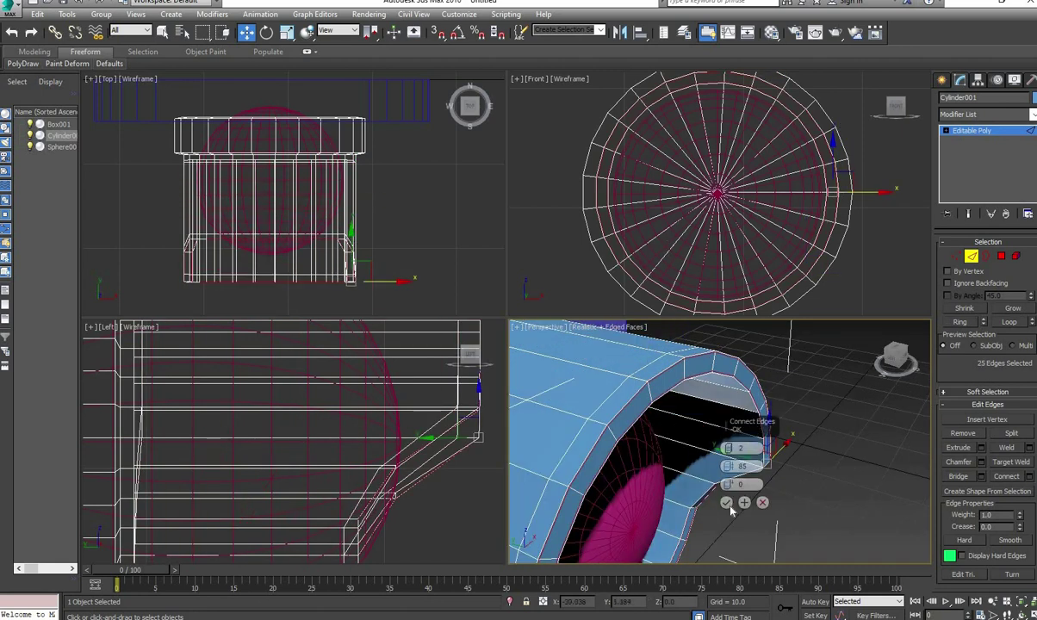
Select both the hood and the sphere in the Front view for copying
mouse_move(715, 369)
alt+middle_down()
mouse_move(720, 438)
mouse_move(746, 389)
alt+middle_up()
ctrl+click(746, 390)
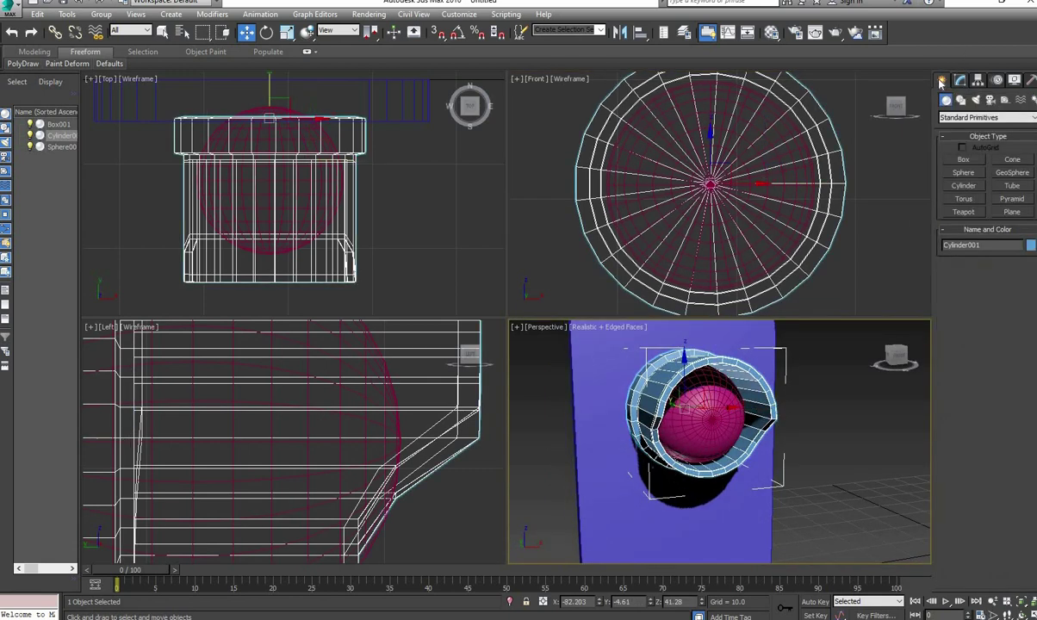
key(ctrl+v)
click(528, 365)
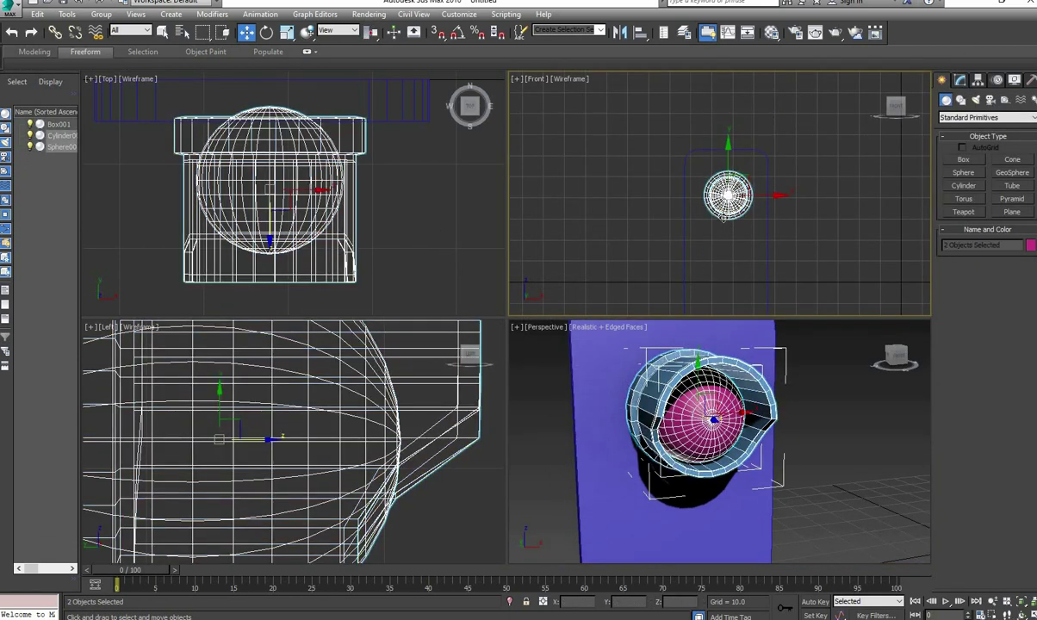
Shift-copy the hood and bulb downward to make three stacked lamps
shift+drag(725, 217, 725, 270)
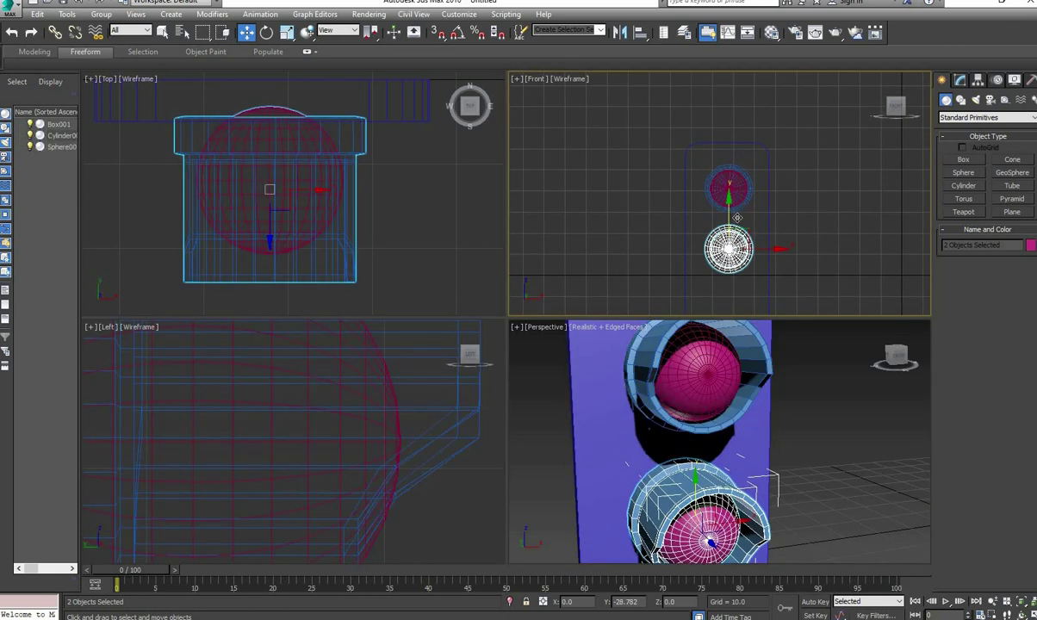
click(522, 366)
key(alt+w)
alt+middle_drag(551, 434, 297, 359)
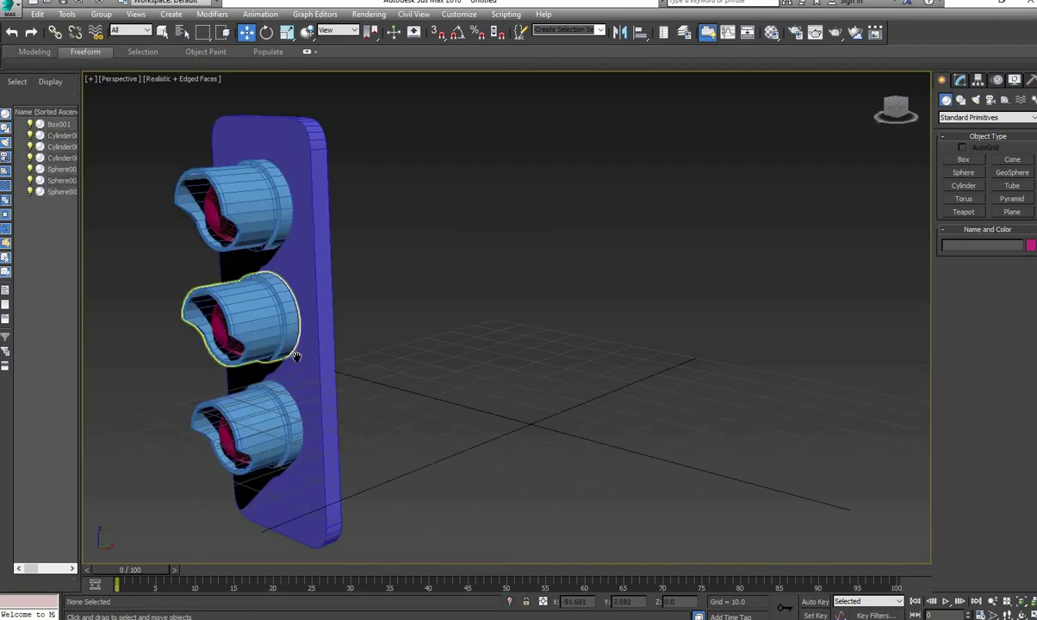
Add a TurboSmooth modifier to the top lamp hood
click(319, 345)
click(960, 79)
click(986, 114)
click(972, 446)
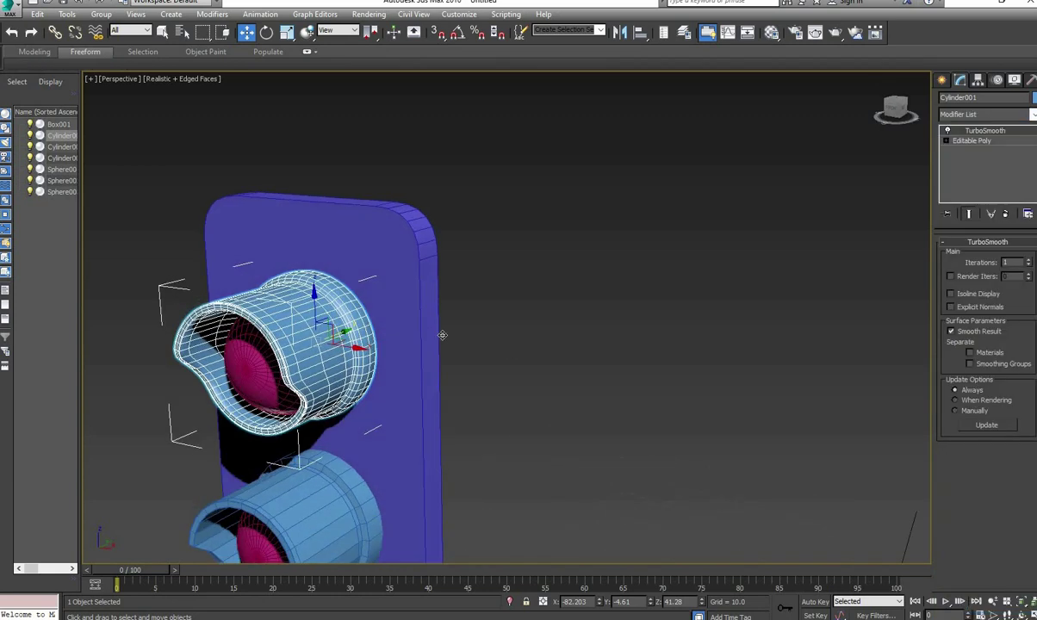
alt+middle_drag(440, 336, 603, 344)
scroll(479, 307, down, 3)
alt+middle_drag(479, 308, 463, 398)
Select the purple backing board Box001
click(465, 388)
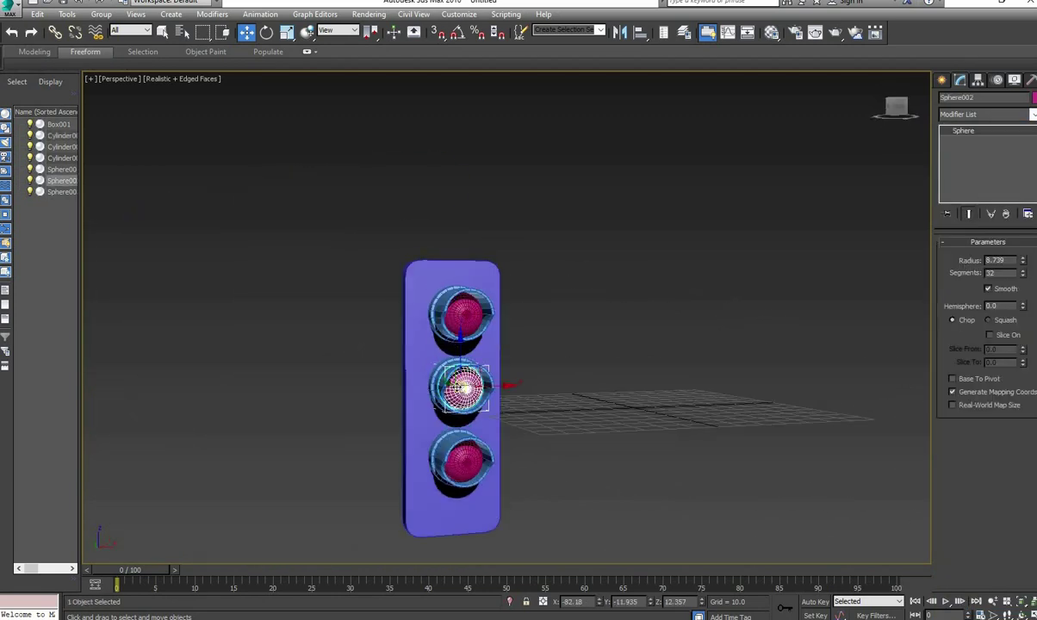
scroll(485, 372, up, 2)
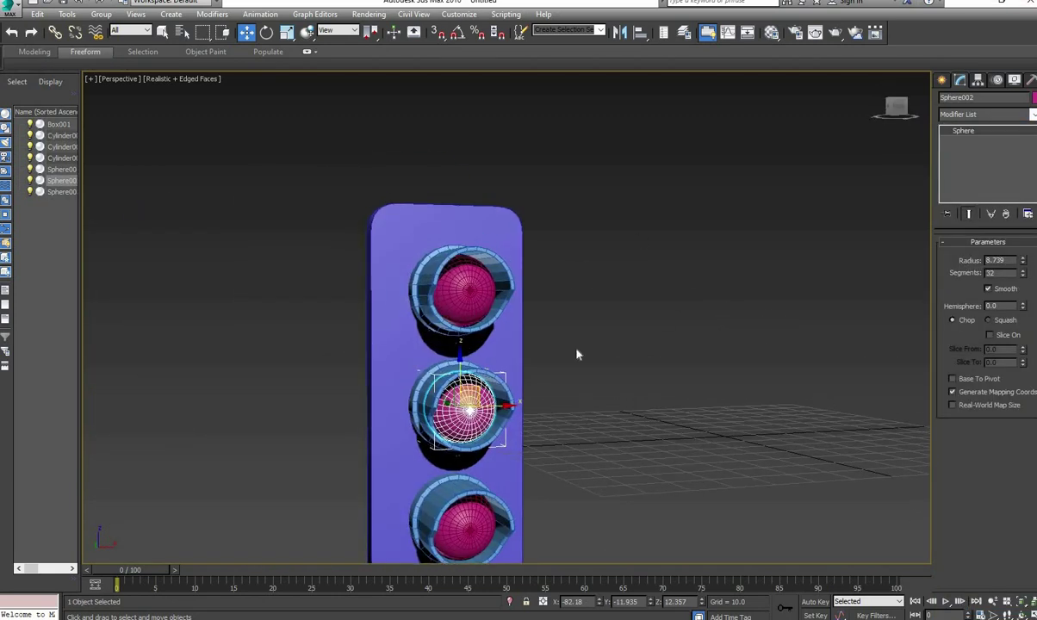
click(513, 336)
click(942, 79)
Draw a thin slab box in the Top view and move it onto the board's top
click(963, 159)
key(alt+w)
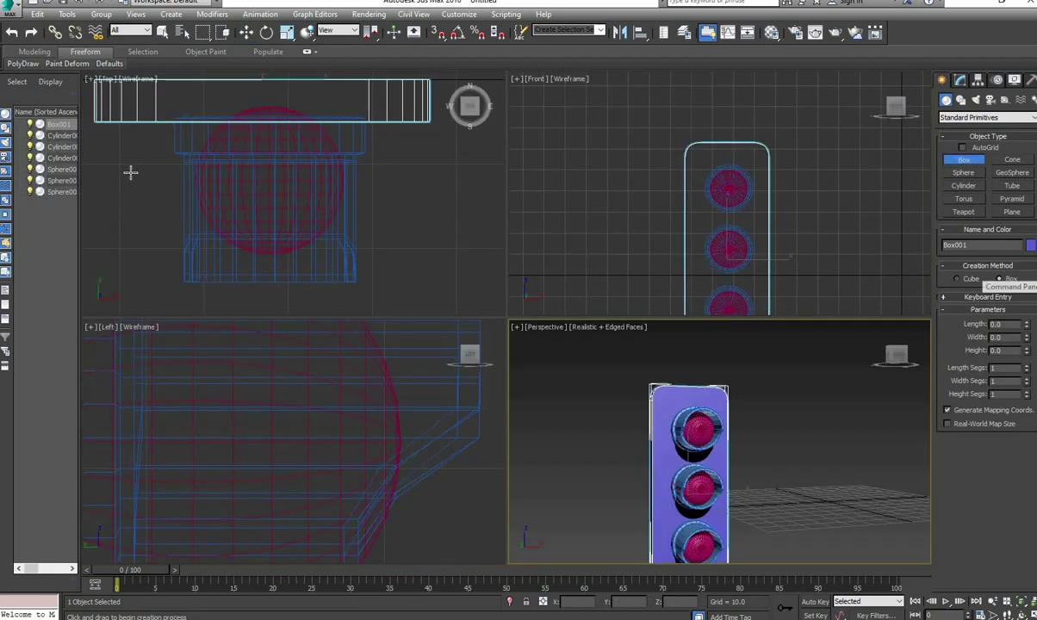
scroll(293, 194, down, 3)
drag(172, 168, 349, 199)
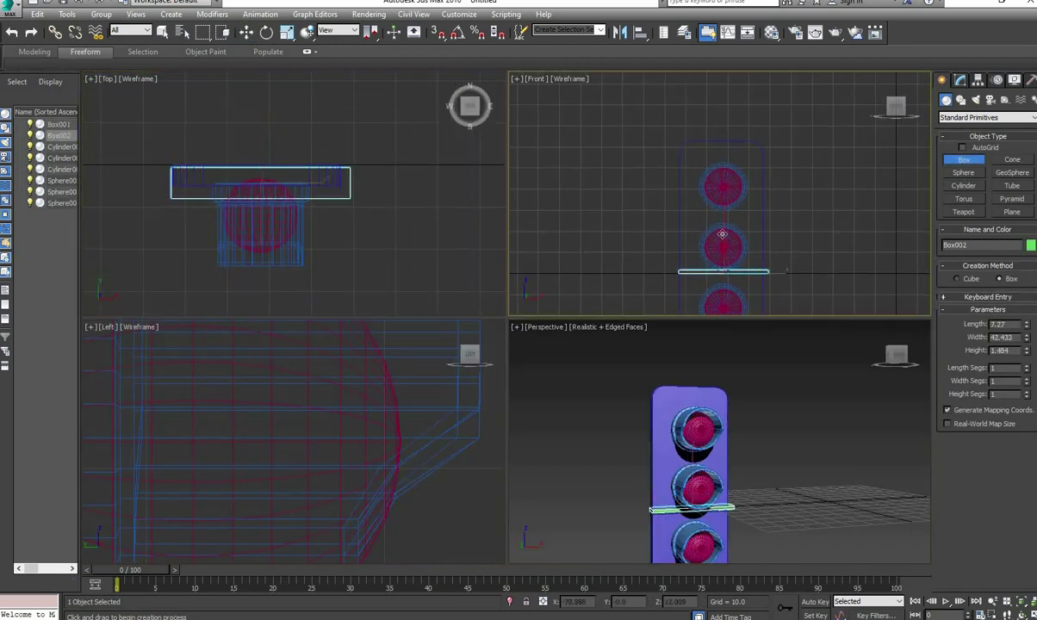
key(w)
drag(729, 274, 729, 157)
key(alt+w)
scroll(516, 301, up, 3)
alt+middle_drag(413, 258, 414, 188)
Shift-move the slab down to make 2 copies between the lamps
key(alt+w)
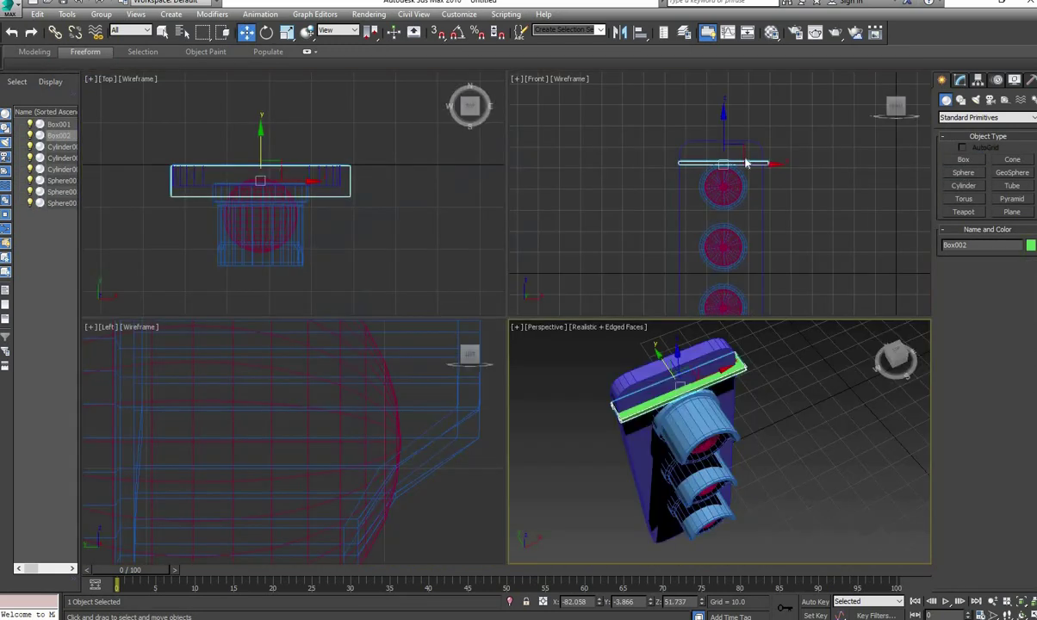
scroll(728, 176, up, 3)
scroll(727, 178, down, 3)
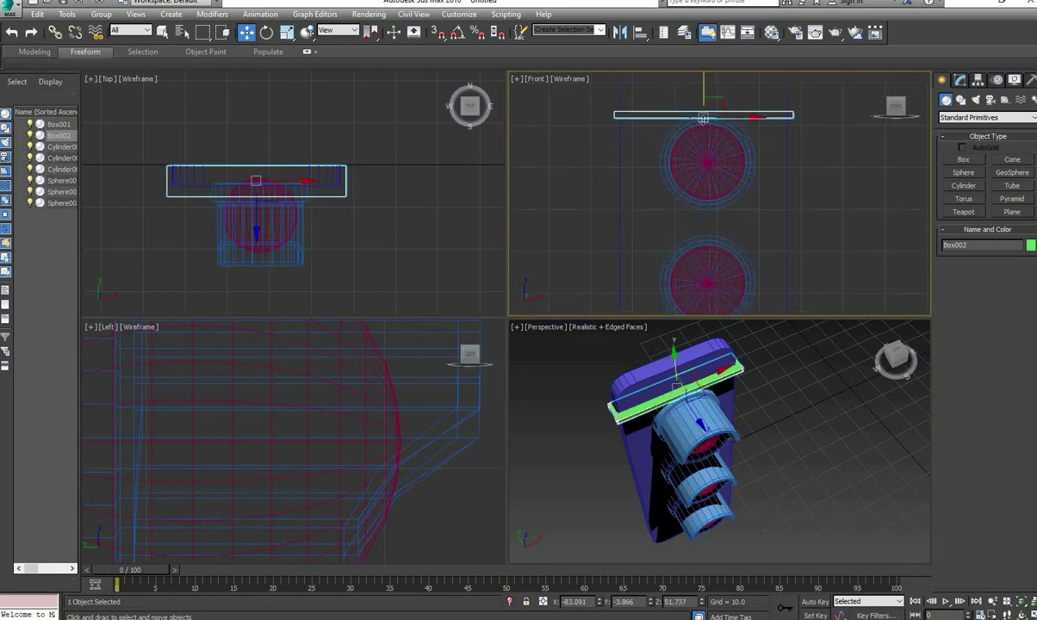
shift+drag(706, 112, 706, 198)
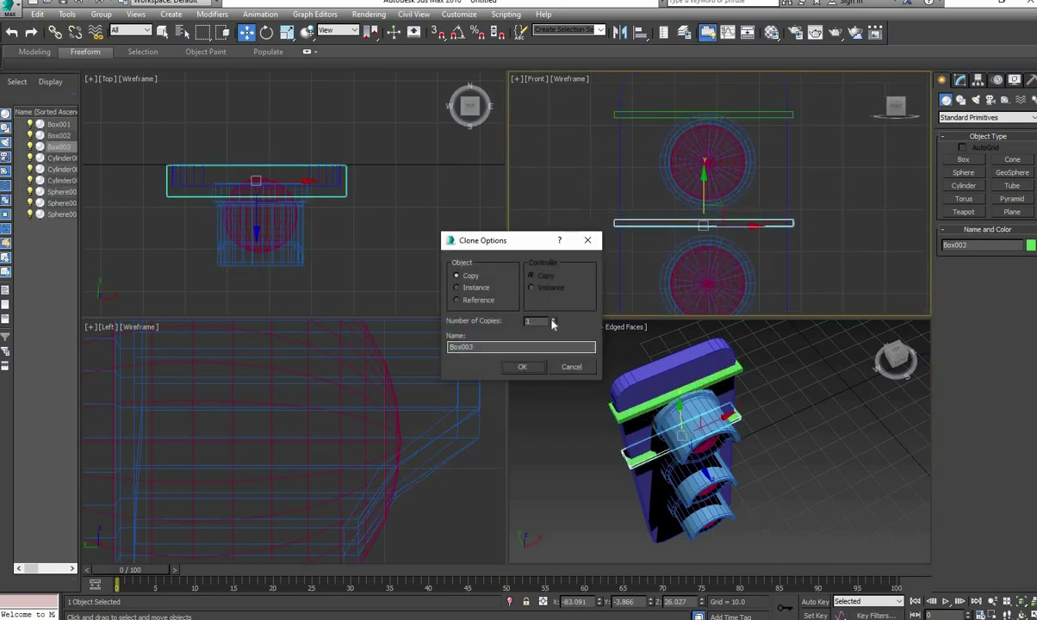
click(554, 322)
click(523, 367)
Select the purple backing board Box001 in the Modify panel
scroll(715, 190, down, 3)
scroll(702, 177, up, 3)
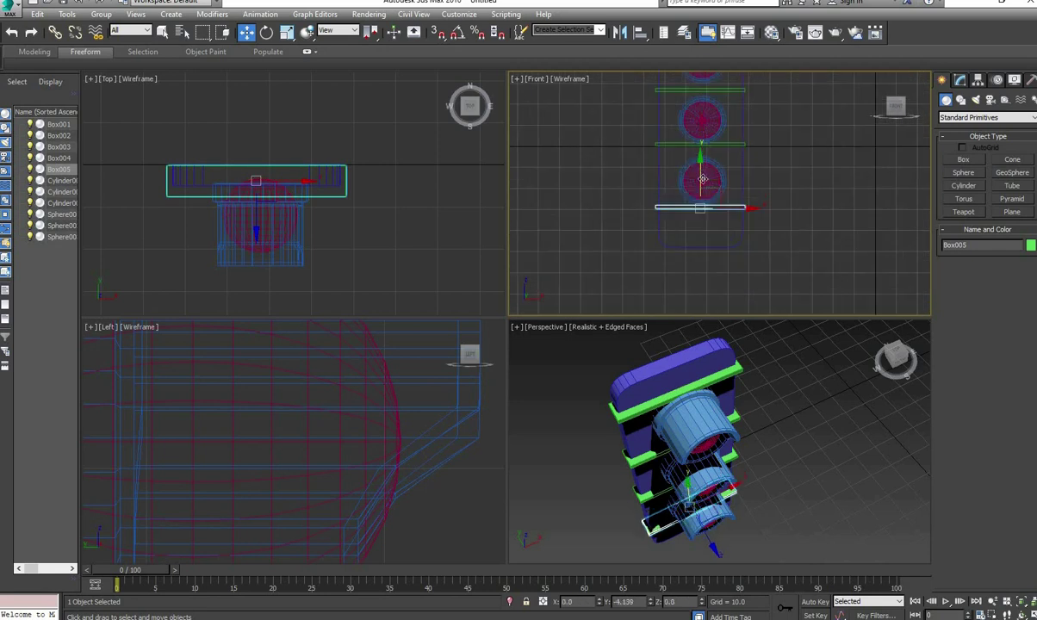
click(747, 306)
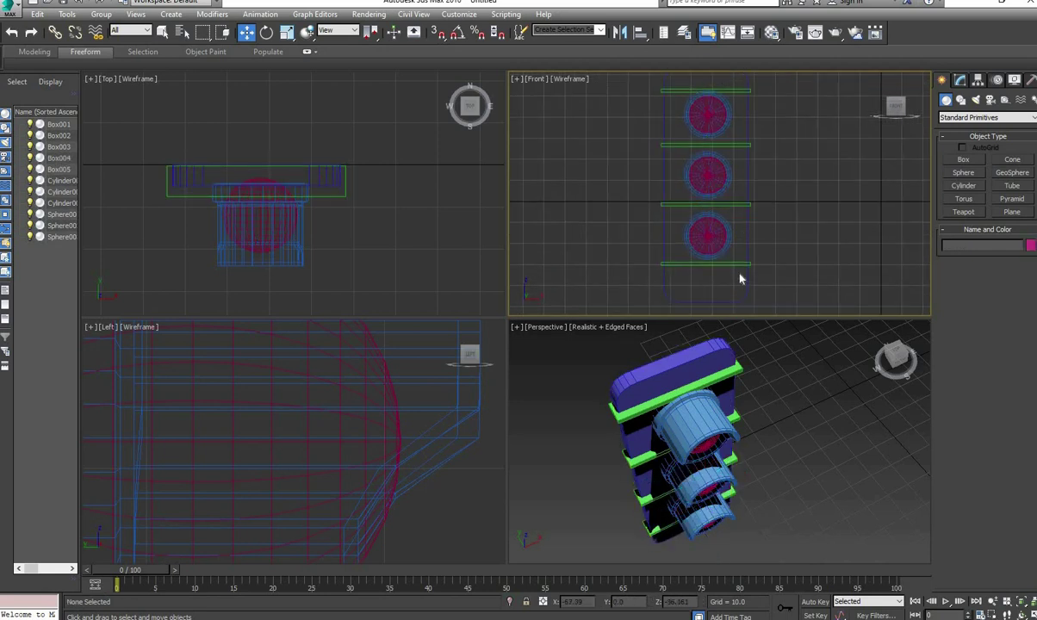
click(738, 263)
click(961, 79)
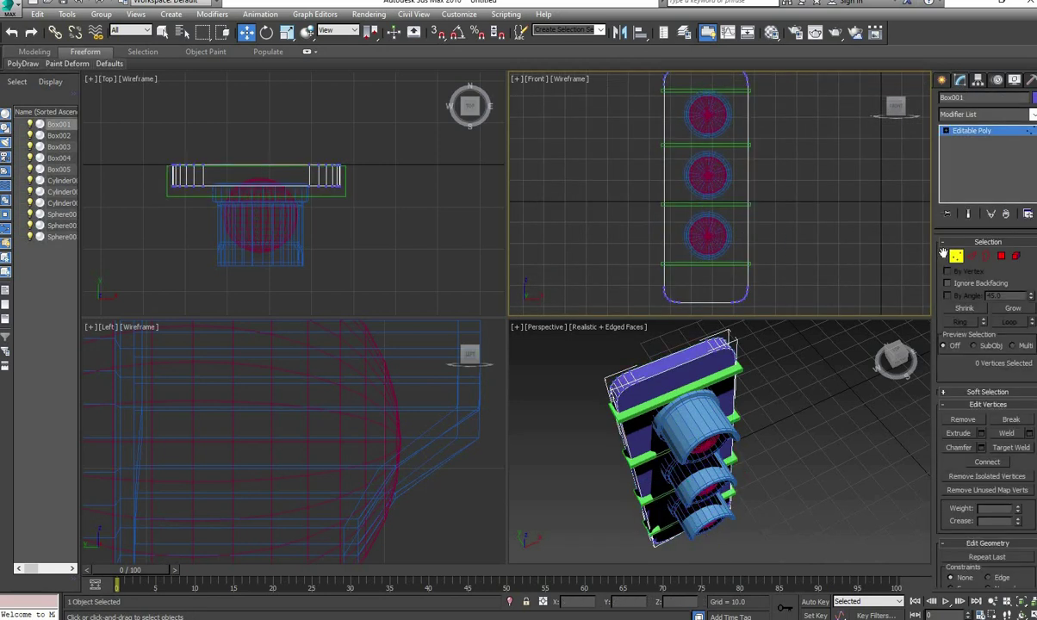
Select the backing board's bottom row of vertices
middle_drag(713, 205, 640, 162)
drag(638, 226, 758, 259)
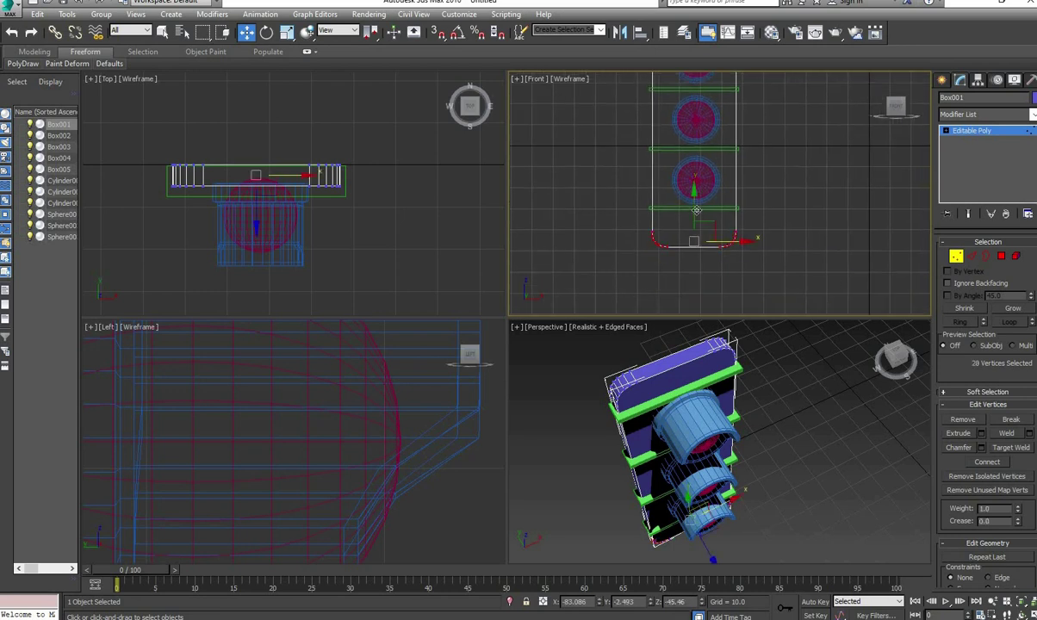
click(942, 79)
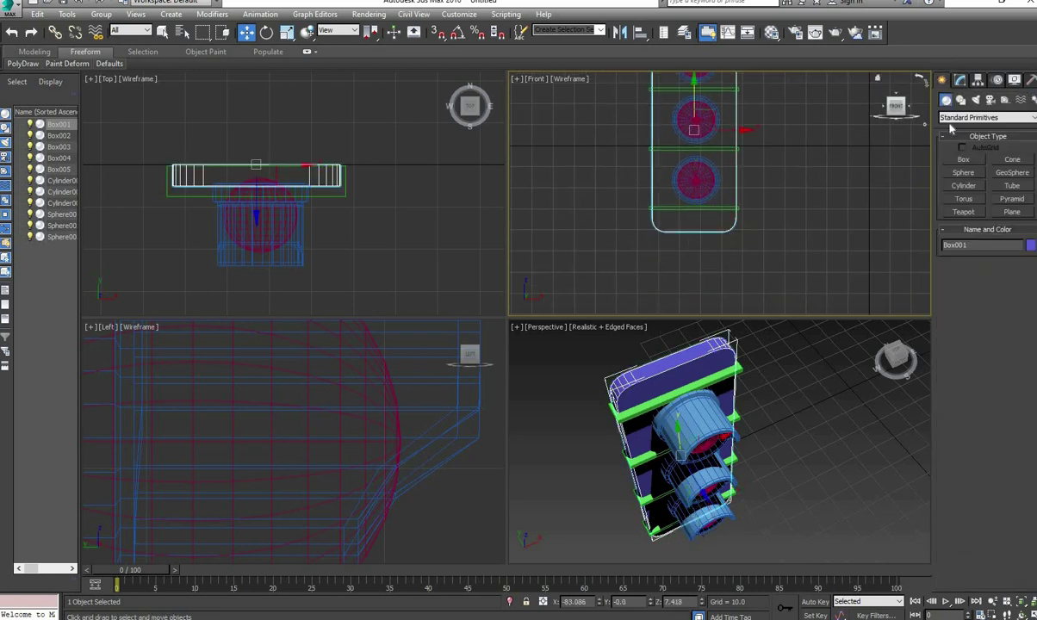
click(963, 159)
Draw a 83.038 × 29.499 × 2.95 cyan panel over the lamps and move it onto the board
middle_drag(627, 134, 639, 195)
key(alt+w)
drag(401, 96, 524, 437)
key(alt+w)
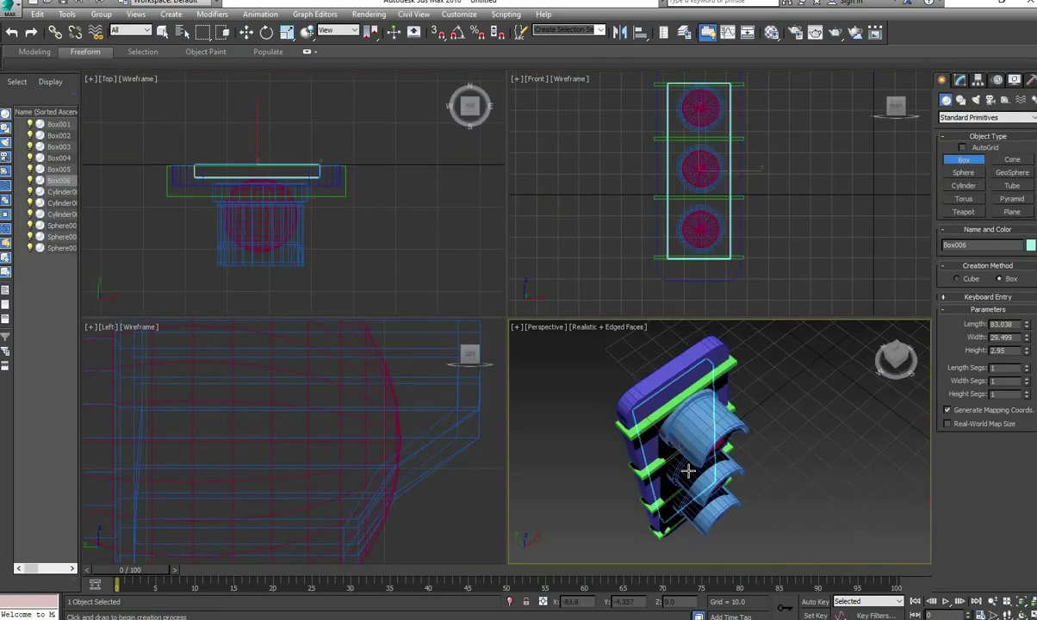
key(w)
mouse_move(685, 448)
alt+middle_down()
mouse_move(645, 397)
mouse_move(654, 388)
alt+middle_up()
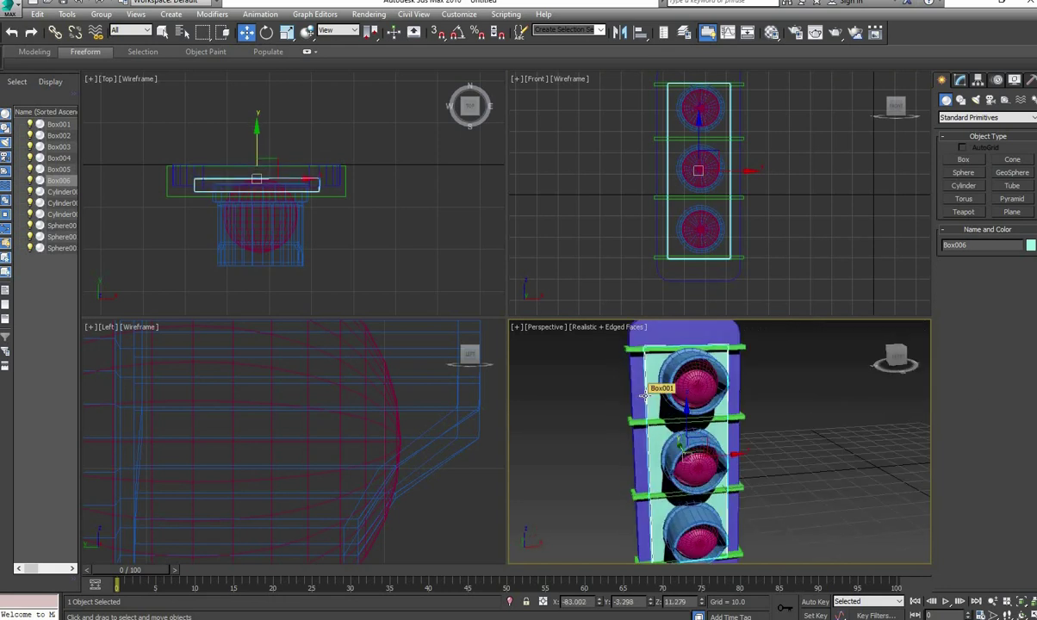
Create a small sphere beside the top lamp
click(963, 172)
scroll(717, 155, up, 4)
drag(717, 155, 720, 152)
key(w)
scroll(342, 126, up, 3)
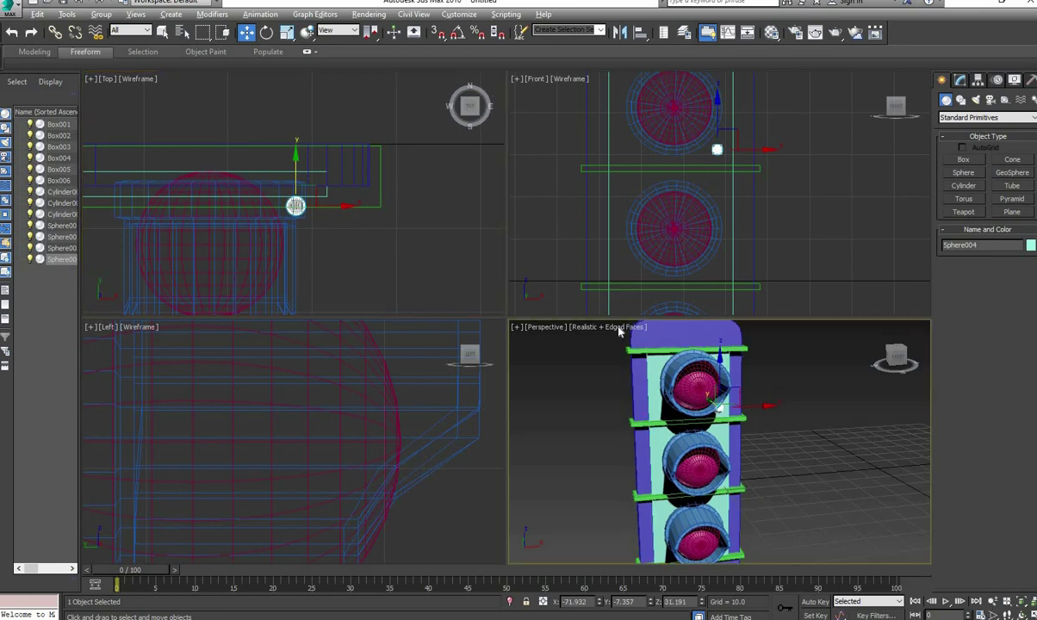
Clone the small bolt sphere downward, then copy both bolt spheres down to the next lamp
key(alt+w)
key(z)
scroll(545, 223, down, 5)
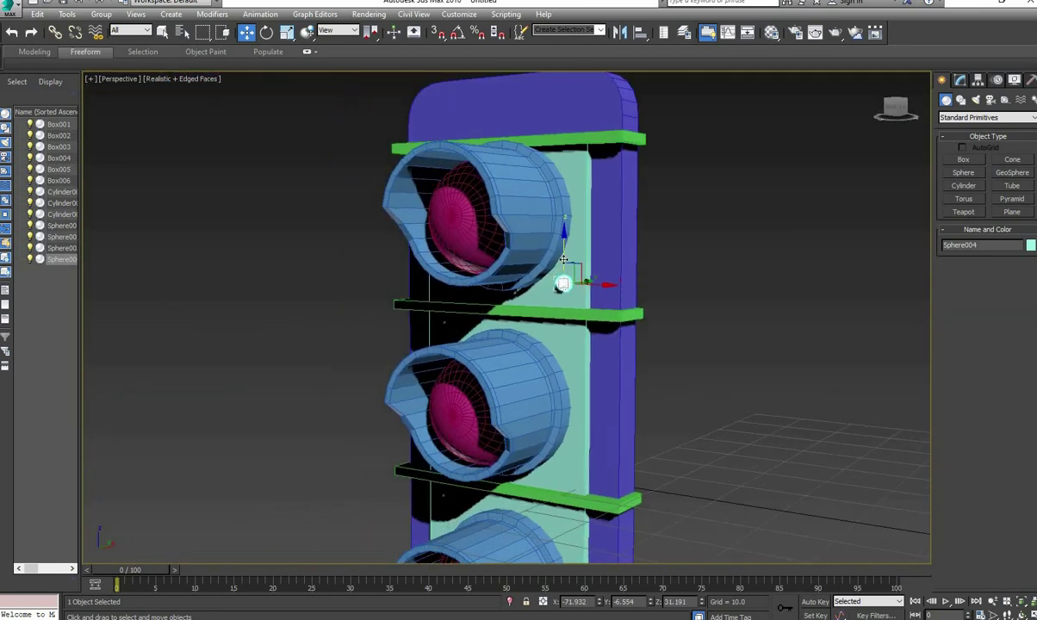
shift+drag(563, 284, 571, 158)
click(523, 363)
ctrl+click(565, 380)
shift+drag(566, 379, 566, 500)
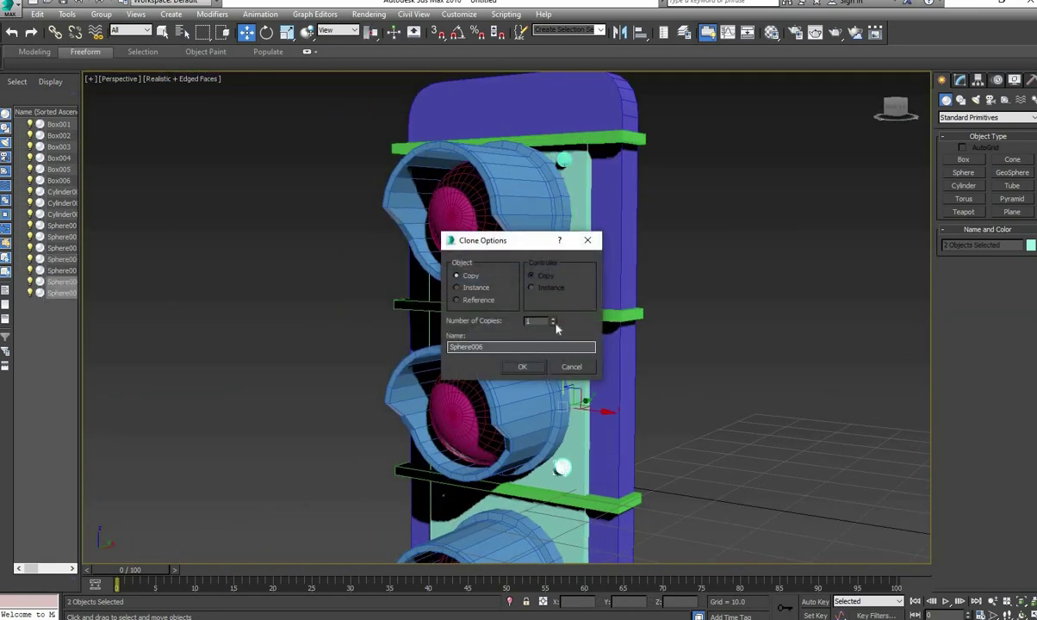
click(524, 365)
Copy the bolt spheres down to the remaining lamp sections, making 2 copies
scroll(551, 370, down, 3)
alt+middle_drag(551, 370, 626, 383)
scroll(562, 371, up, 4)
shift+drag(524, 362, 524, 413)
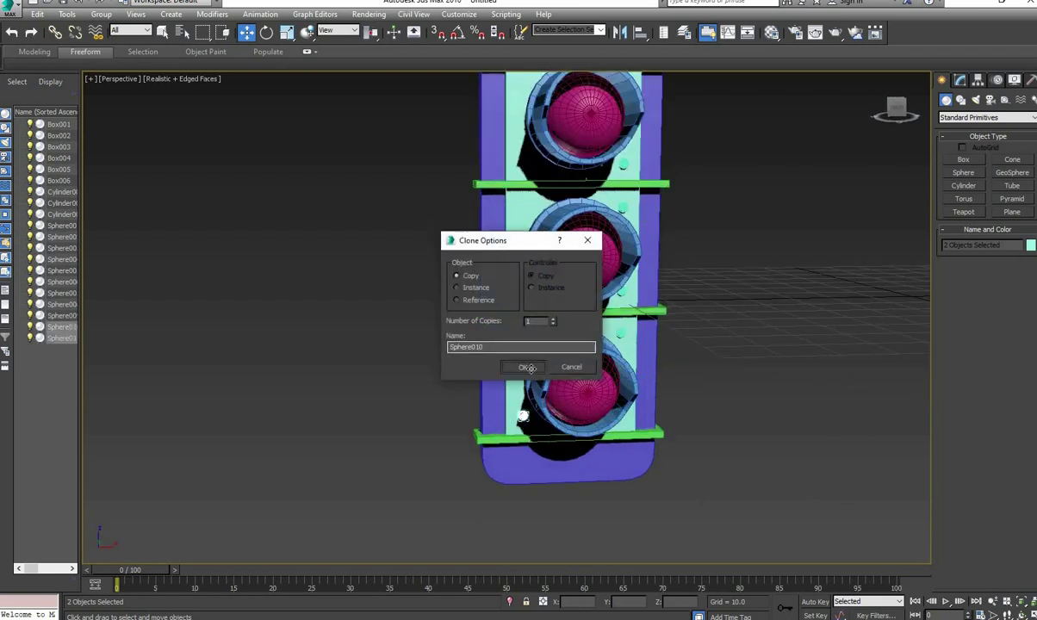
click(522, 366)
key(f)
scroll(642, 229, up, 3)
shift+drag(451, 340, 451, 413)
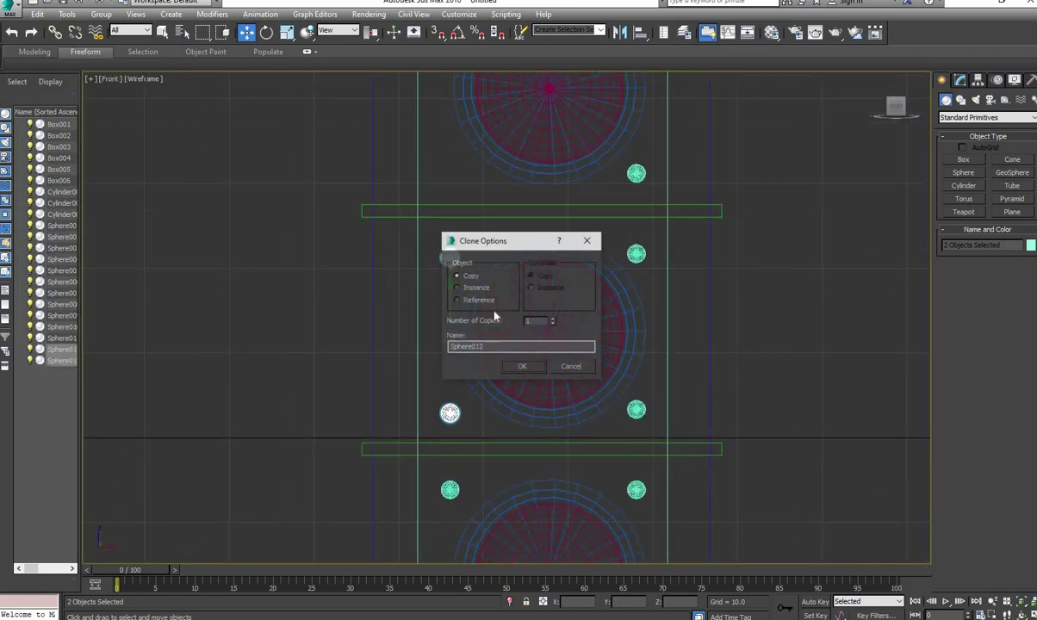
click(522, 367)
scroll(639, 366, down, 5)
key(alt+w)
click(763, 404)
key(alt+w)
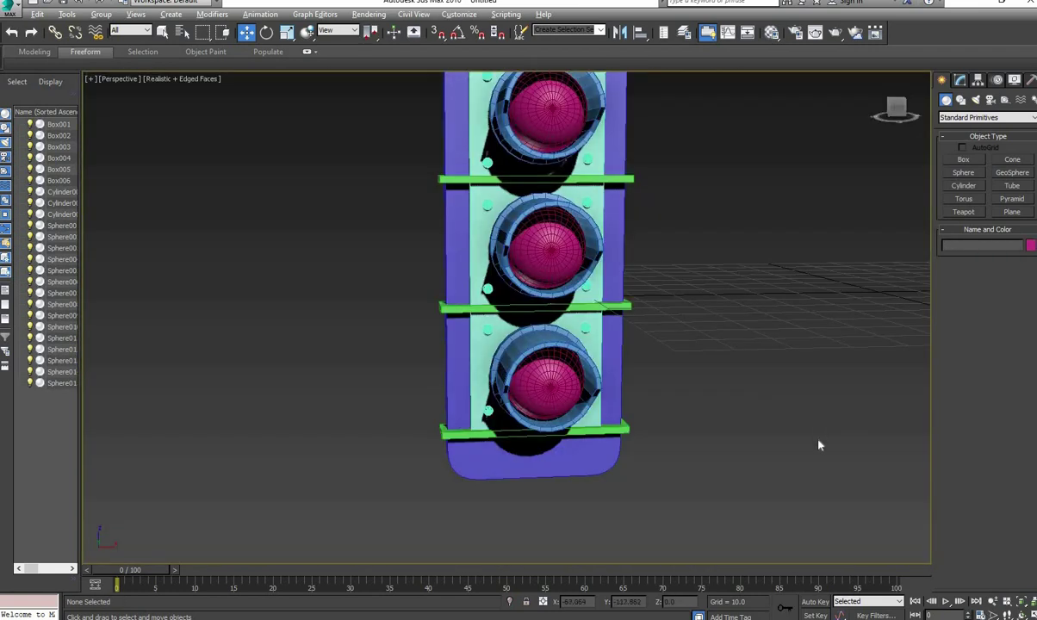
Adjust the top lamp hood's vertices in the enlarged side view
alt+middle_drag(566, 417, 517, 413)
click(509, 104)
click(960, 80)
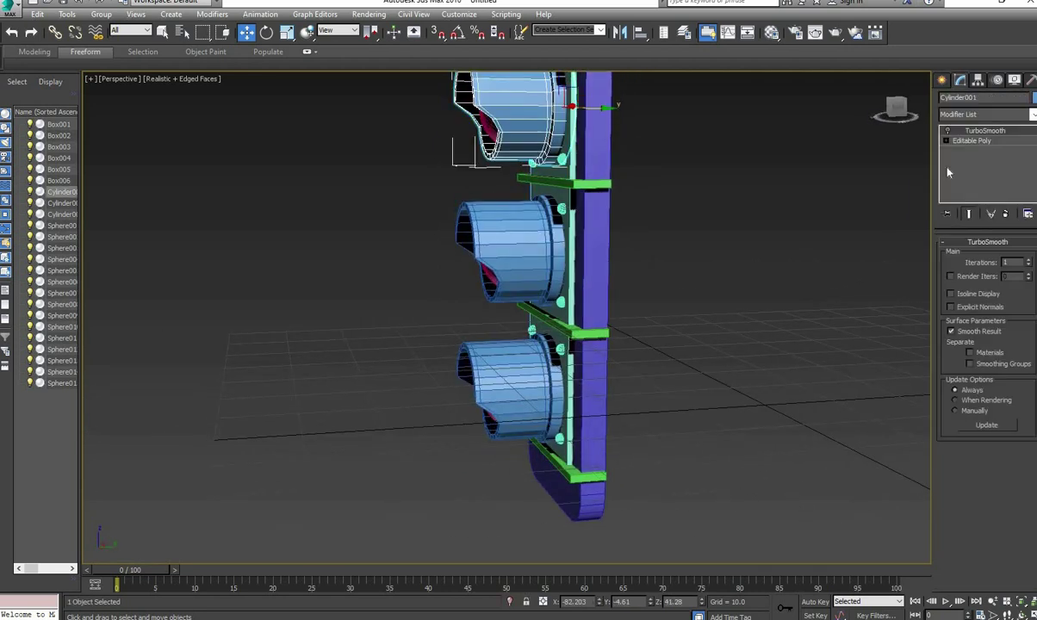
key(1)
key(alt+w)
key(alt+w)
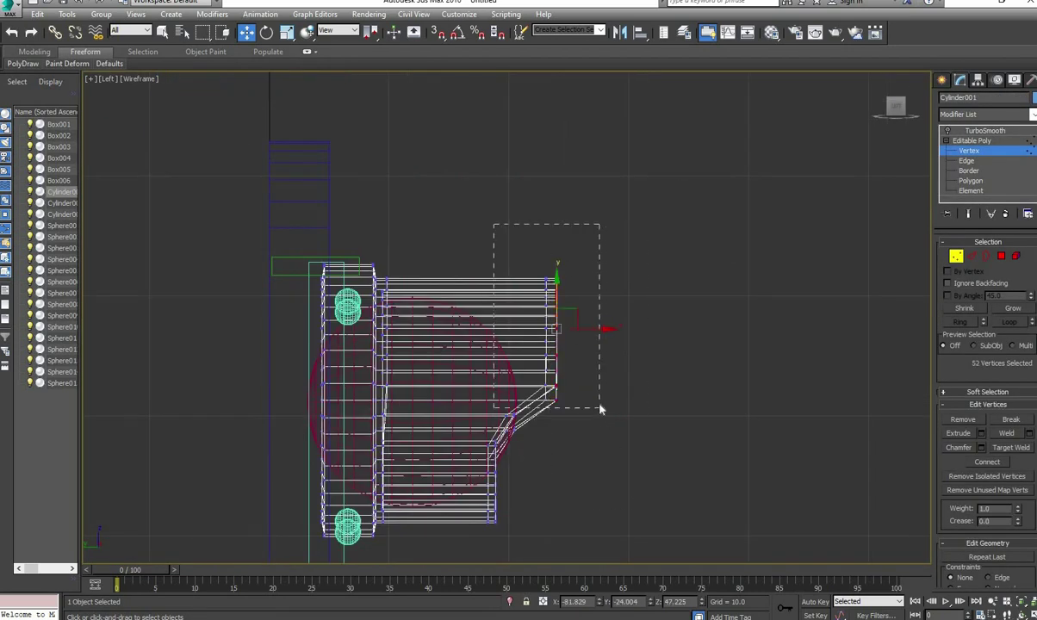
click(678, 320)
key(alt+w)
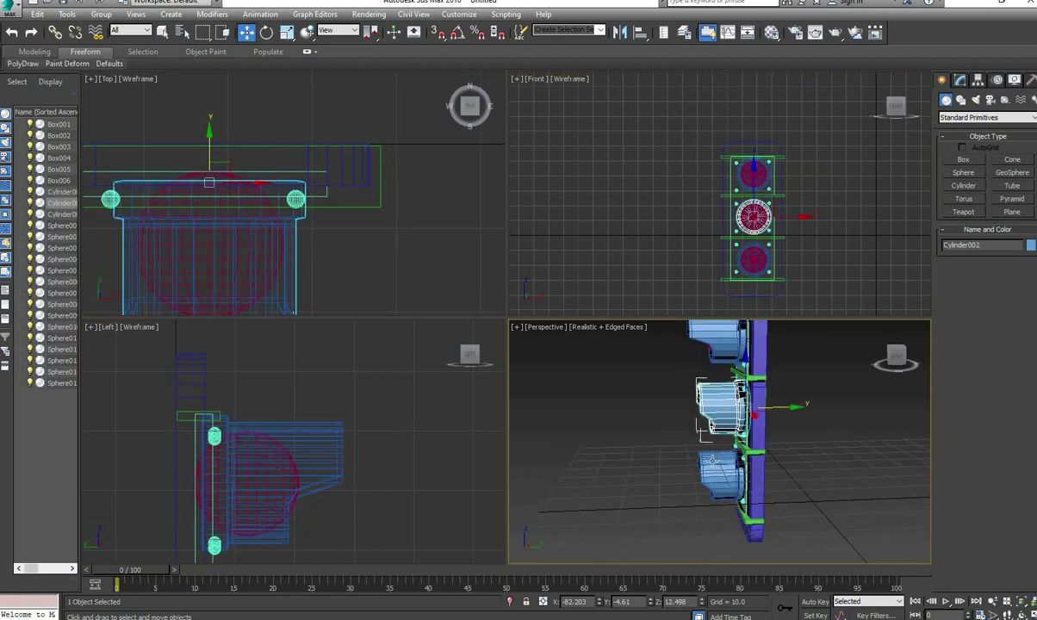
Clone the hood down onto the middle and bottom lamps
key(alt+w)
scroll(757, 183, up, 2)
drag(549, 306, 549, 427)
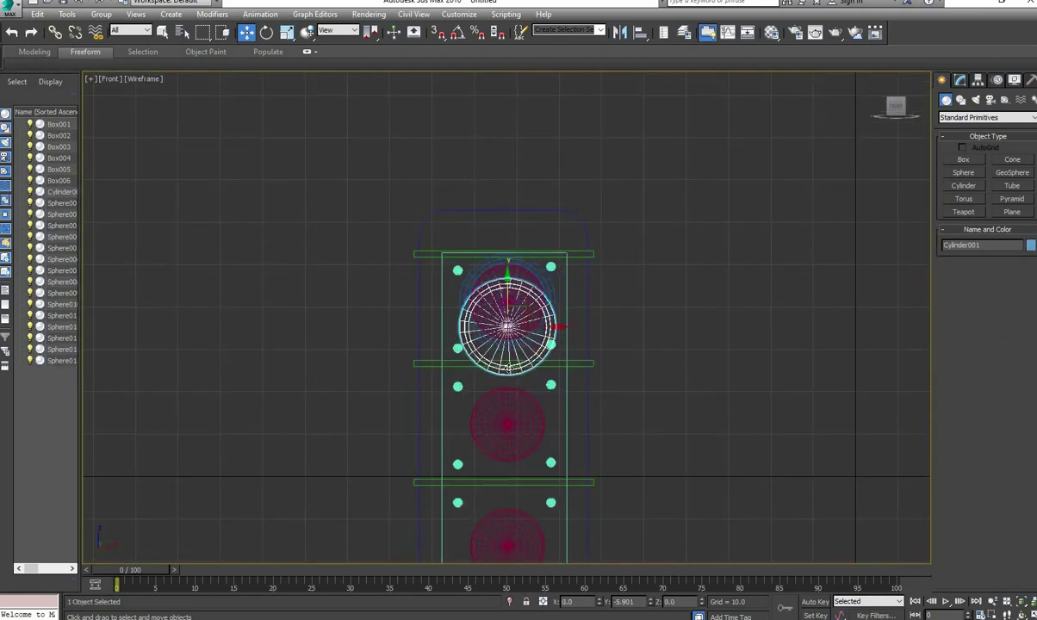
shift+drag(511, 385, 511, 388)
key(Return)
key(alt+w)
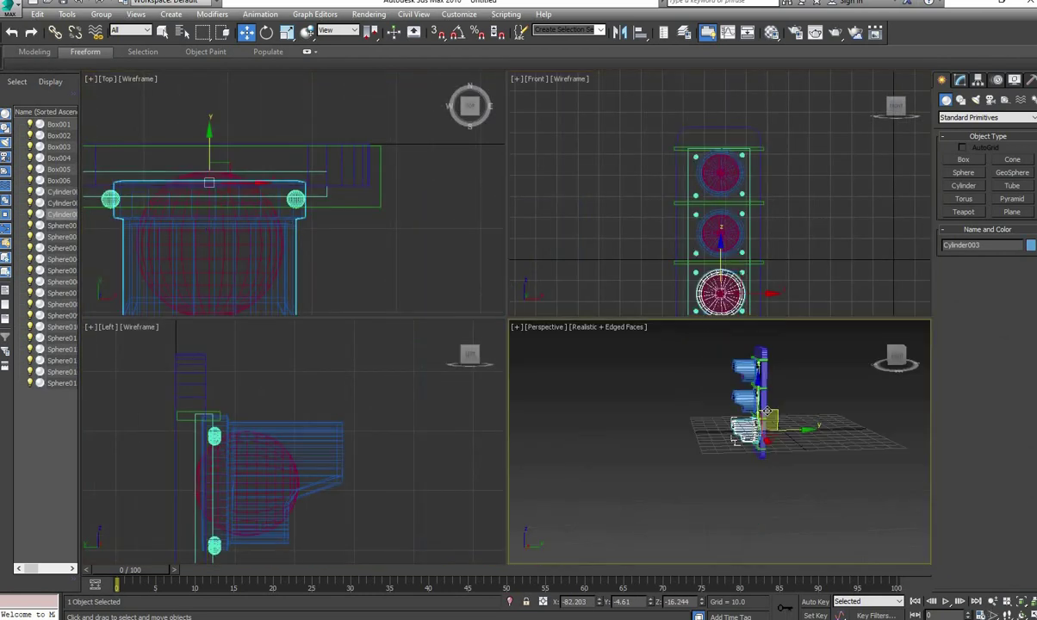
Give the whole traffic light head a light grey object colour
key(alt+w)
drag(440, 109, 746, 528)
key(m)
click(360, 62)
key(alt+w)
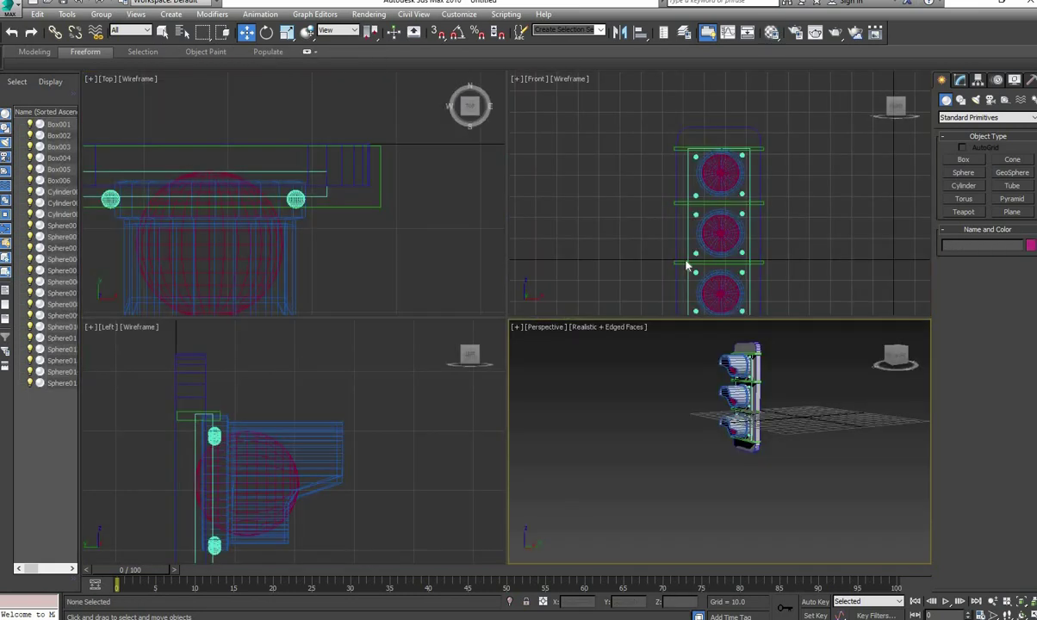
key(alt+w)
click(1030, 245)
click(584, 382)
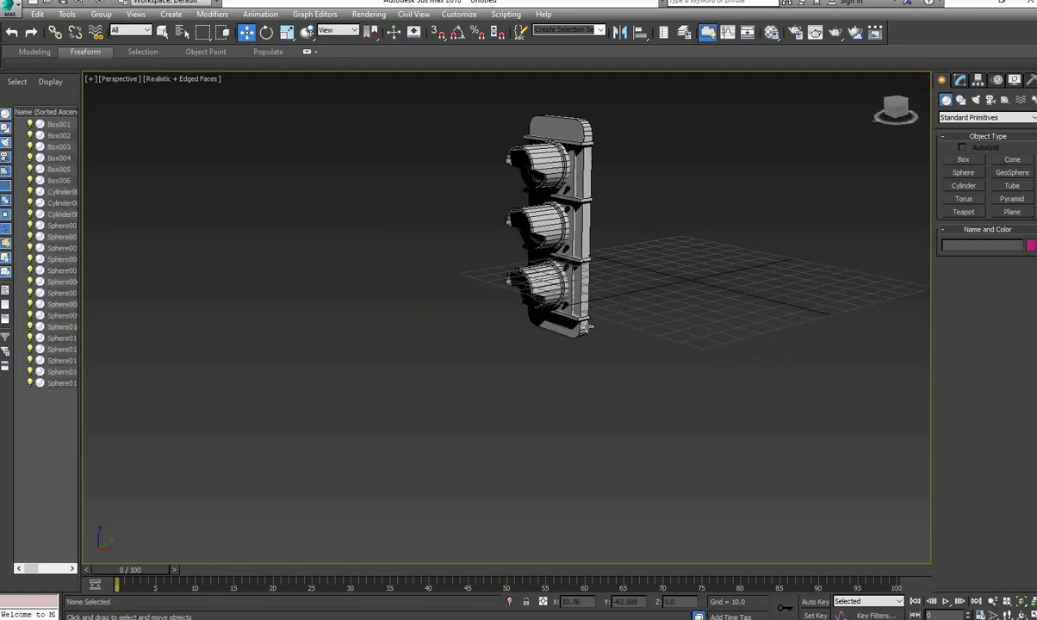
key(m)
key(ctrl+a)
click(428, 244)
alt+middle_drag(431, 244, 483, 258)
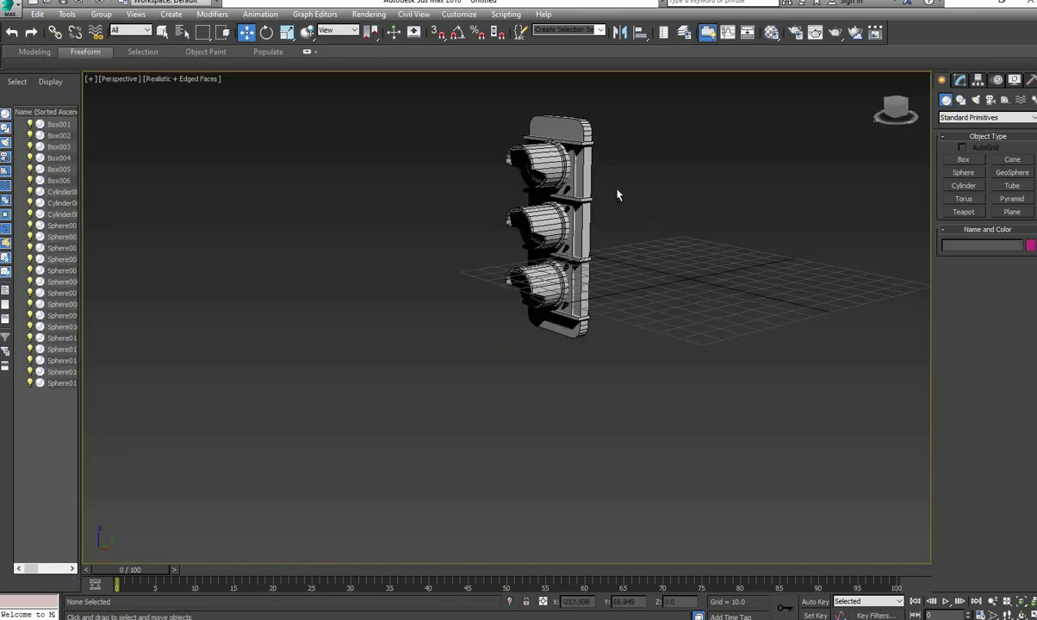
scroll(483, 258, up, 5)
scroll(500, 301, up, 3)
scroll(502, 379, down, 5)
alt+middle_drag(502, 379, 517, 367)
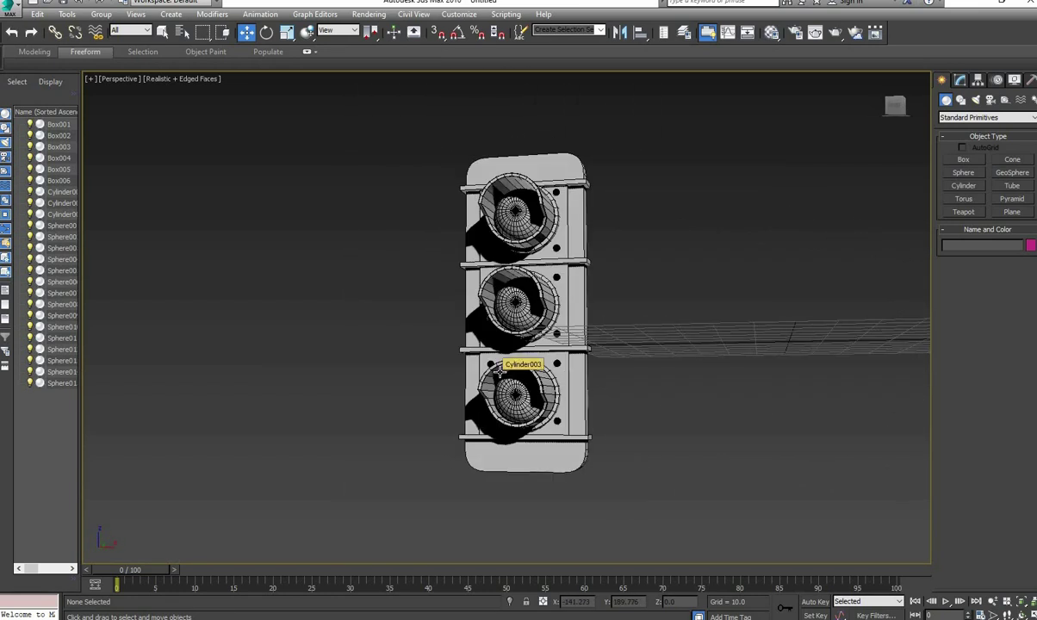
Draw an L-shaped Line in the enlarged side view
click(962, 100)
click(964, 170)
key(alt+w)
right_click(319, 442)
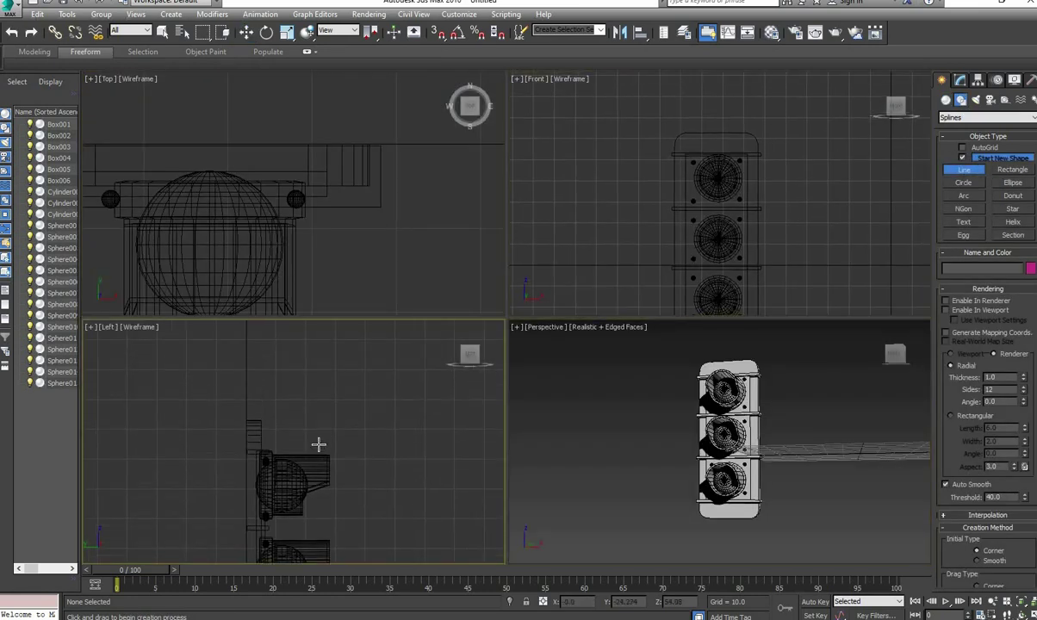
key(alt+w)
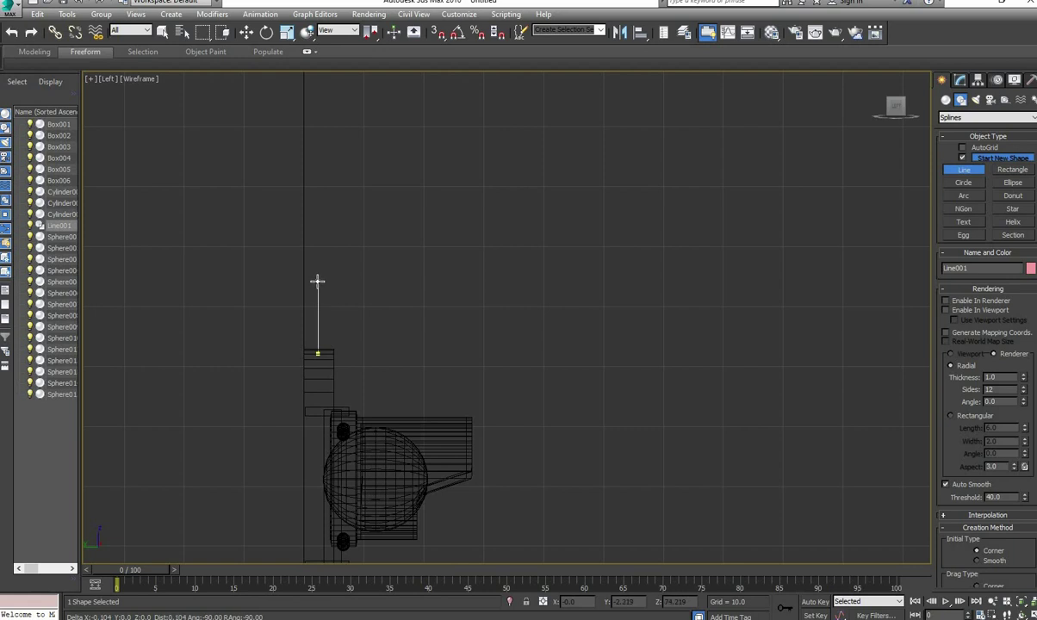
Render the line in the viewport as a tube 1.52 thick and select its corner vertex
click(960, 79)
click(970, 140)
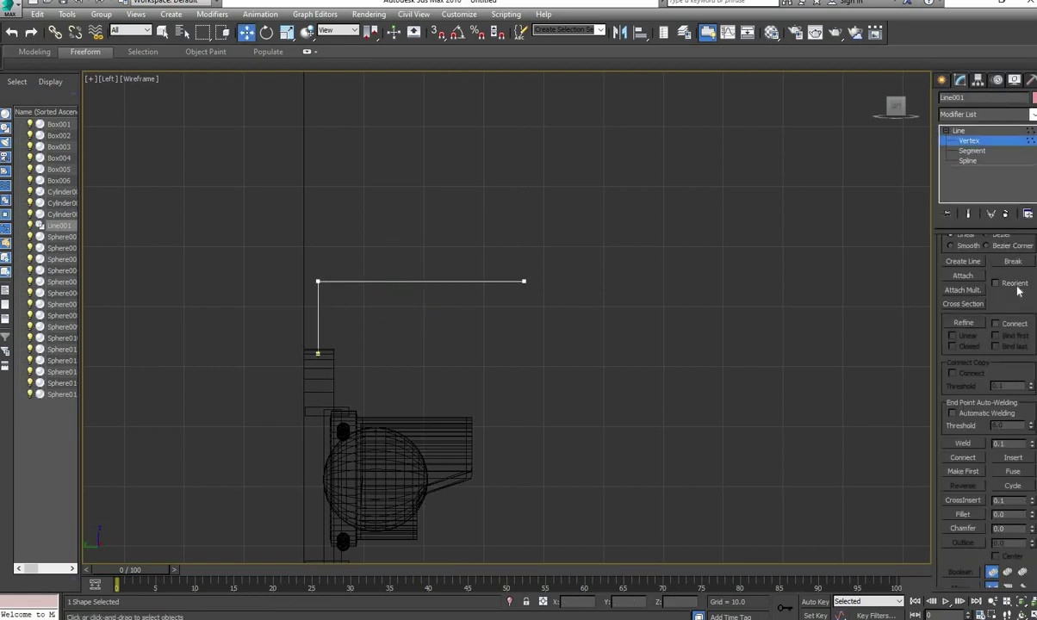
scroll(982, 344, up, 10)
click(946, 262)
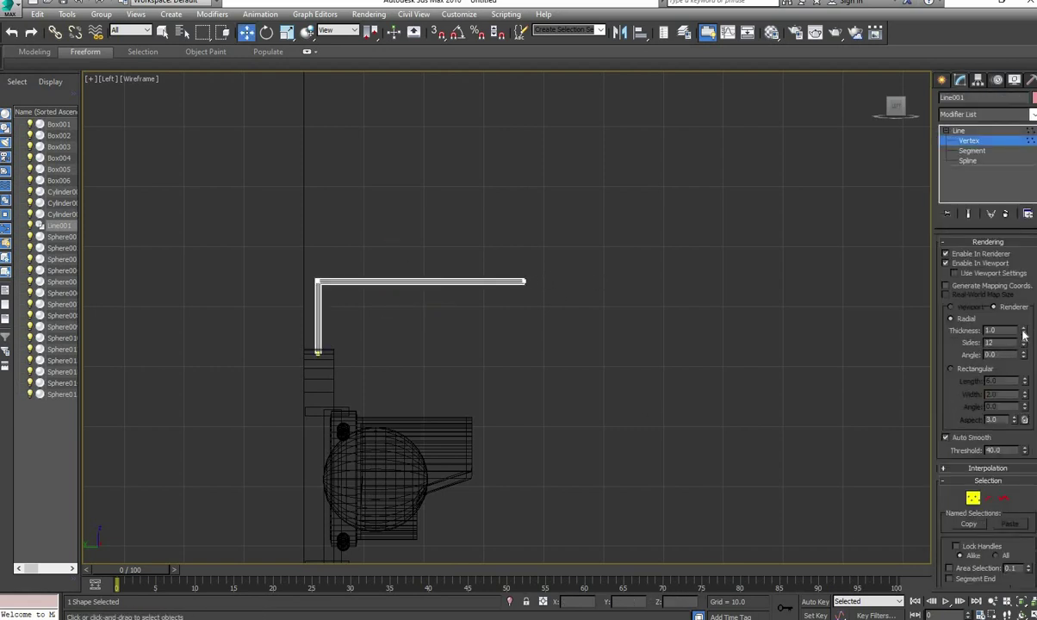
drag(1024, 334, 947, 225)
click(316, 282)
scroll(990, 362, down, 5)
scroll(1009, 368, down, 5)
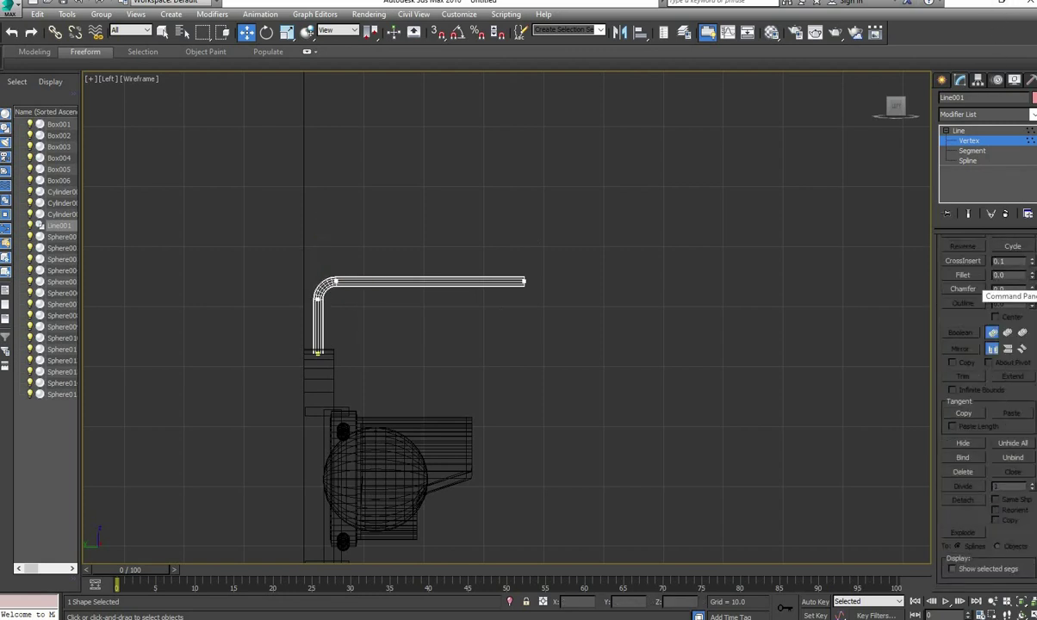
Draw a second line around the pipe corner and edit its corner vertex as the elbow
click(941, 80)
click(964, 170)
scroll(337, 302, up, 3)
click(303, 333)
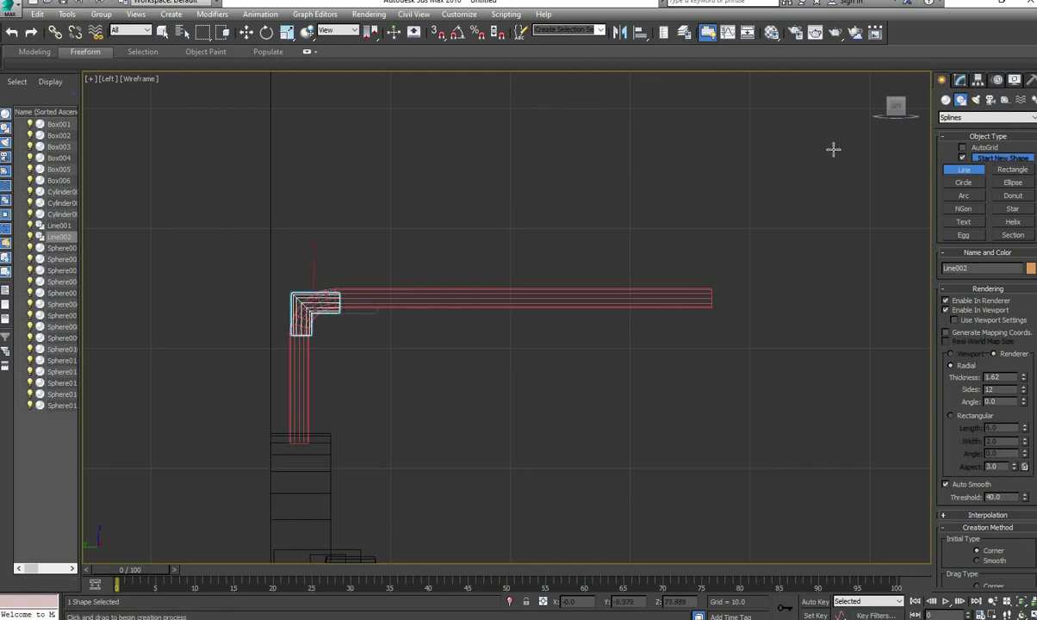
click(961, 79)
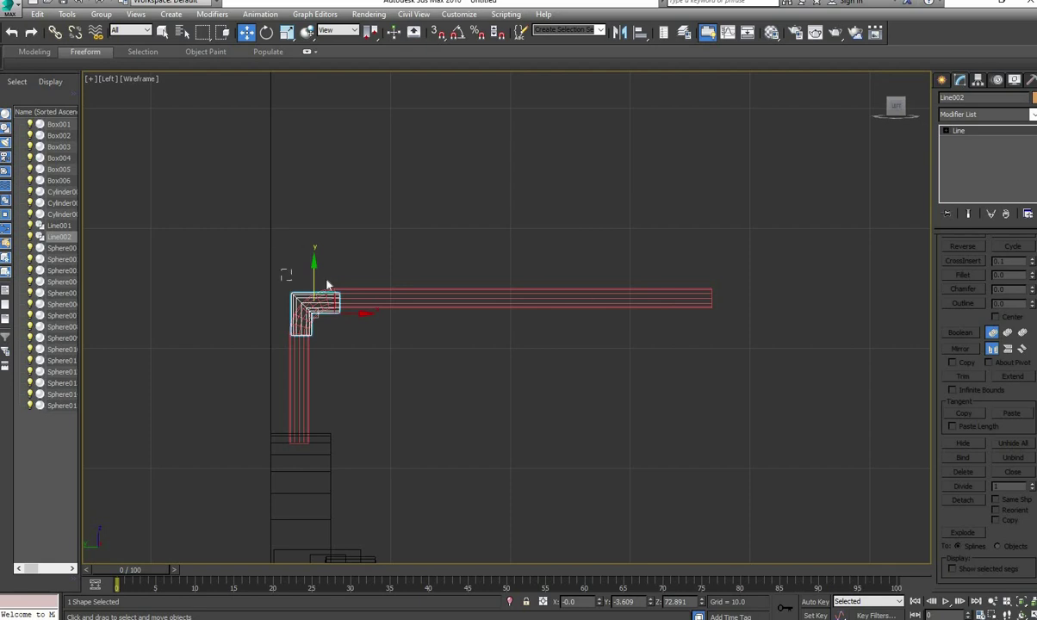
click(955, 131)
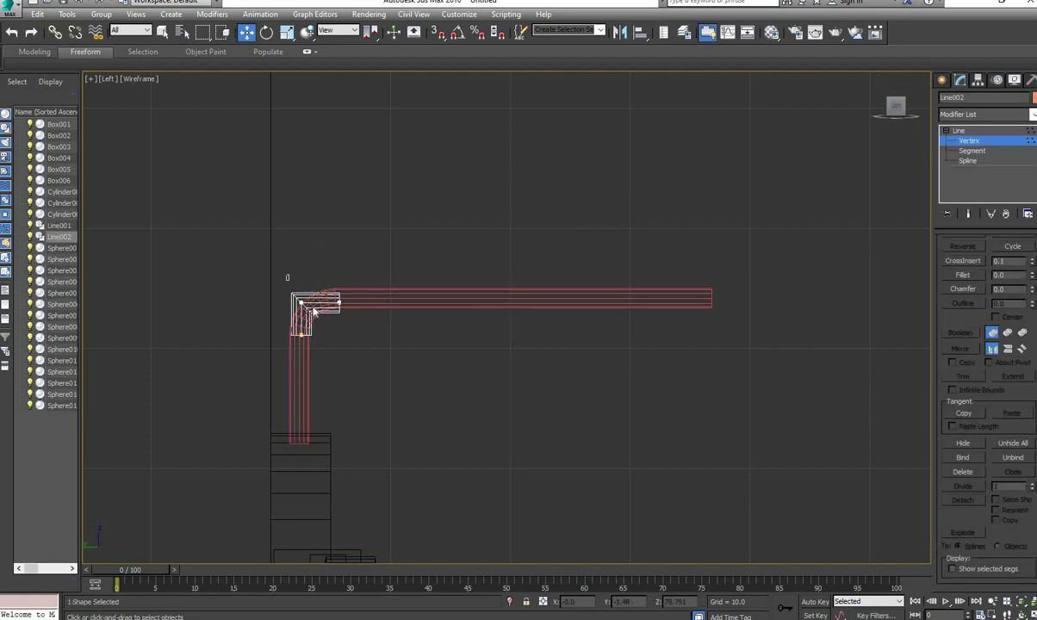
scroll(1017, 205, up, 3)
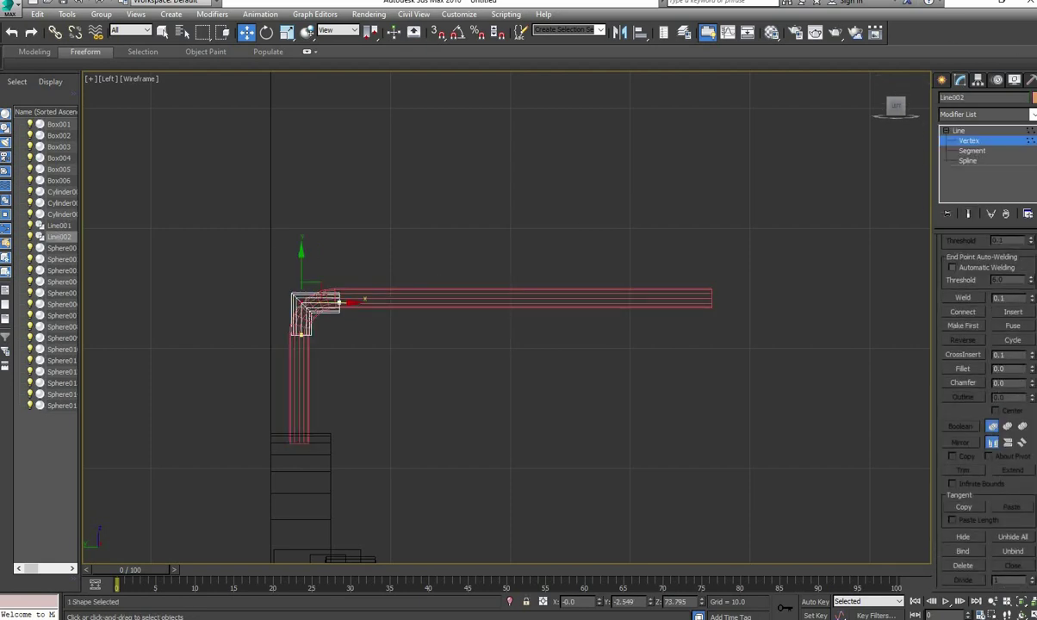
scroll(1026, 492, up, 5)
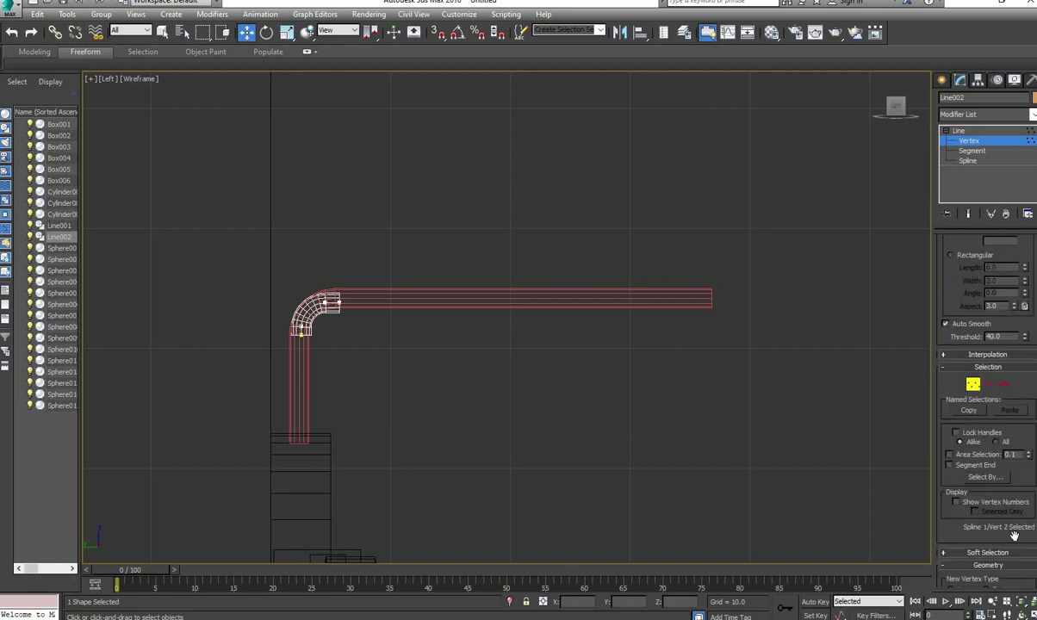
scroll(983, 408, up, 3)
click(942, 80)
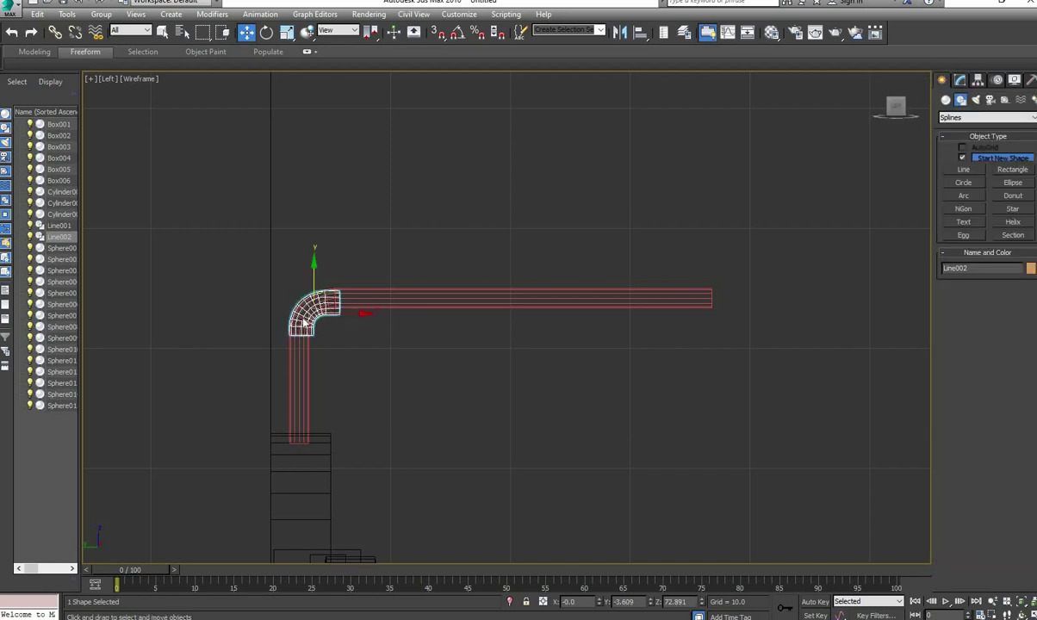
scroll(327, 319, up, 5)
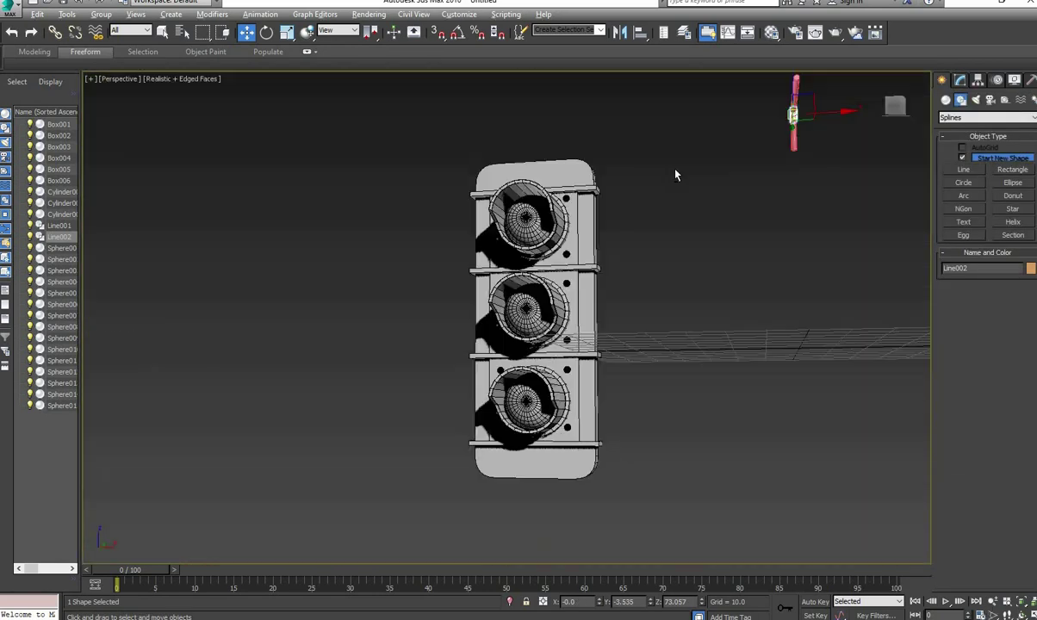
Mirror the main pipe and the elbow collar to face the other way
alt+middle_drag(675, 175, 796, 209)
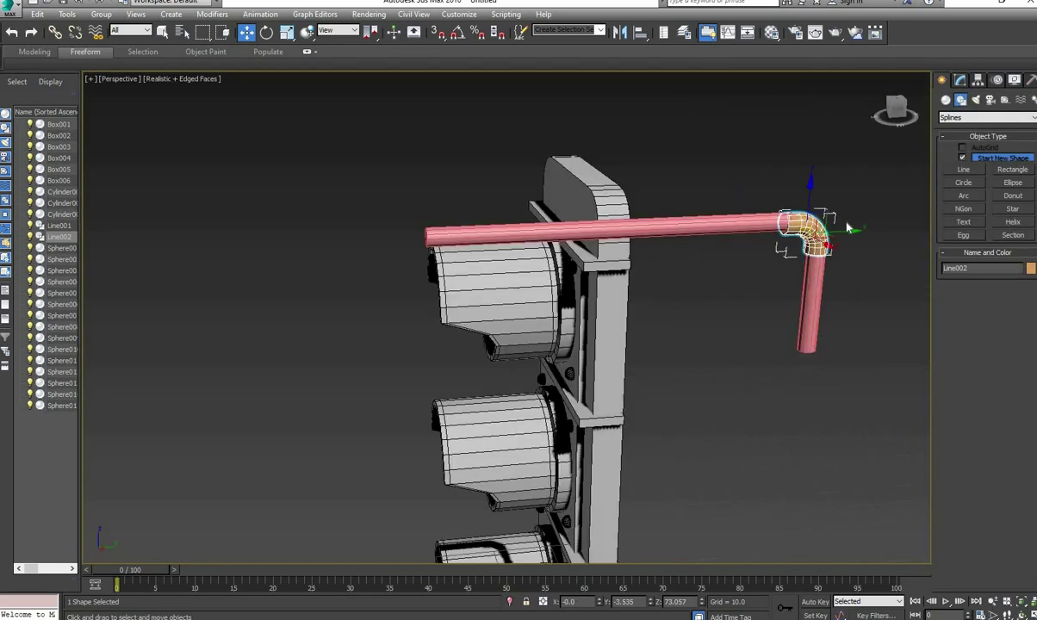
scroll(796, 216, up, 5)
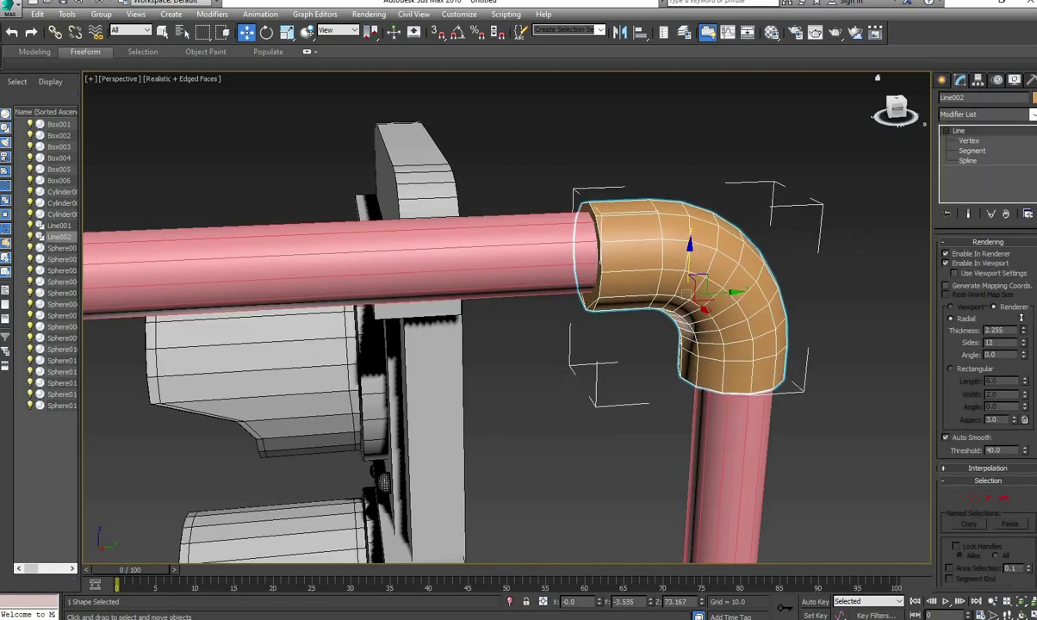
click(832, 373)
scroll(781, 348, down, 5)
ctrl+click(781, 322)
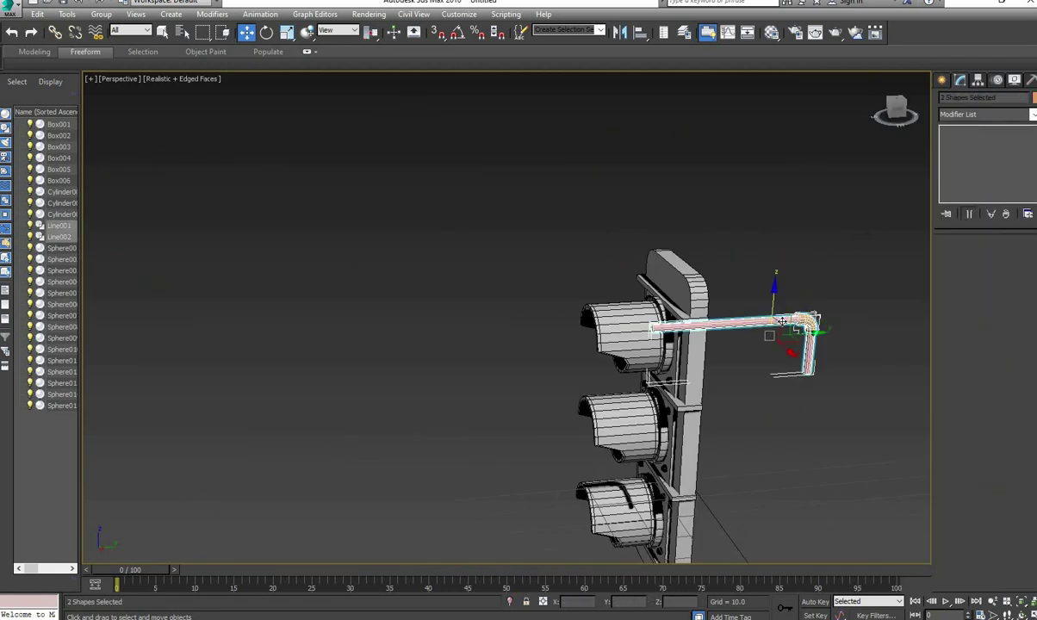
click(619, 32)
click(492, 261)
click(493, 410)
key(alt+w)
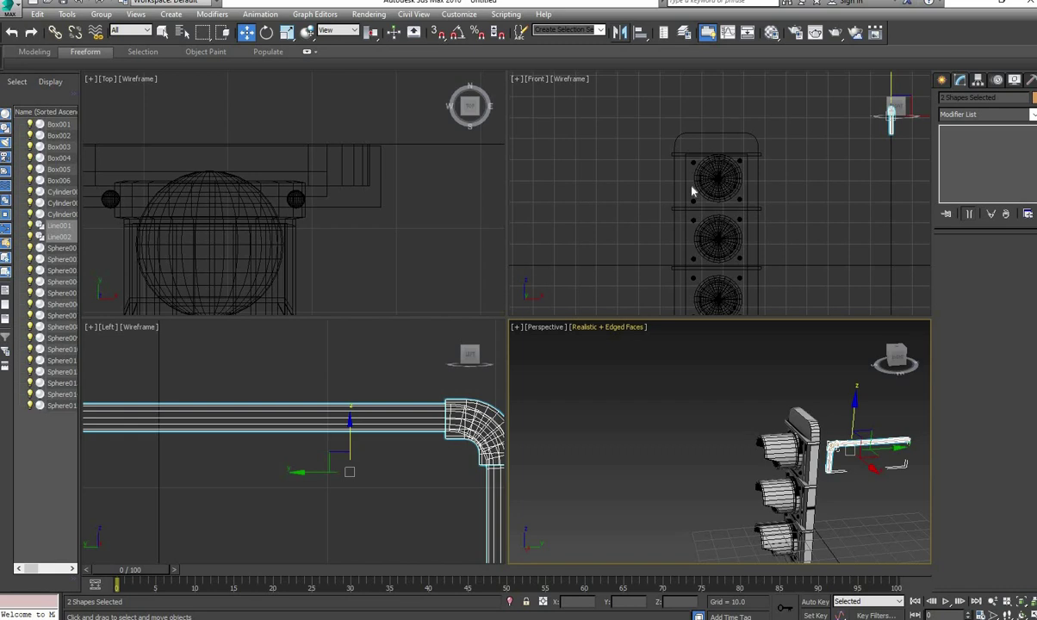
Move both pipe shapes left so they sit over the traffic light head
middle_drag(854, 411, 813, 149)
drag(801, 102, 913, 220)
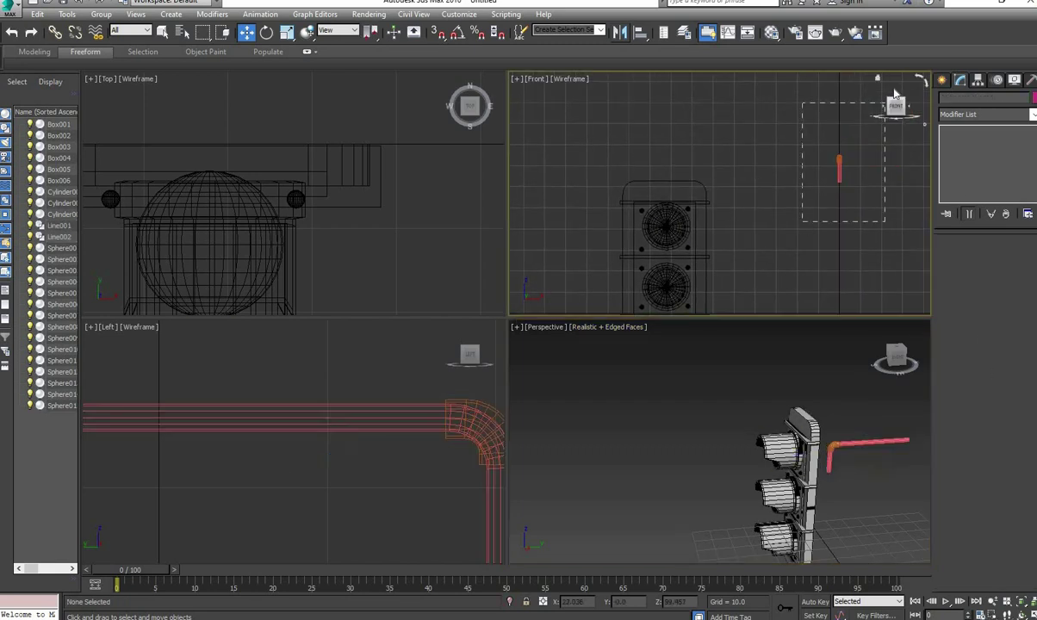
drag(802, 189, 637, 189)
scroll(275, 198, down, 3)
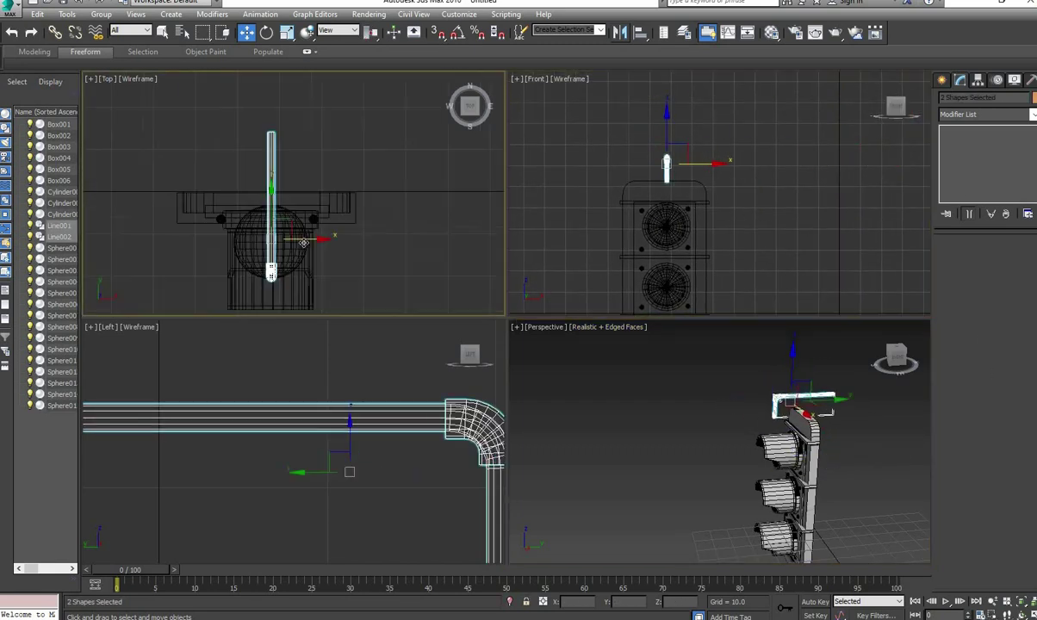
drag(277, 215, 277, 177)
click(388, 259)
Increase the horizontal pipe's rendering thickness
click(831, 394)
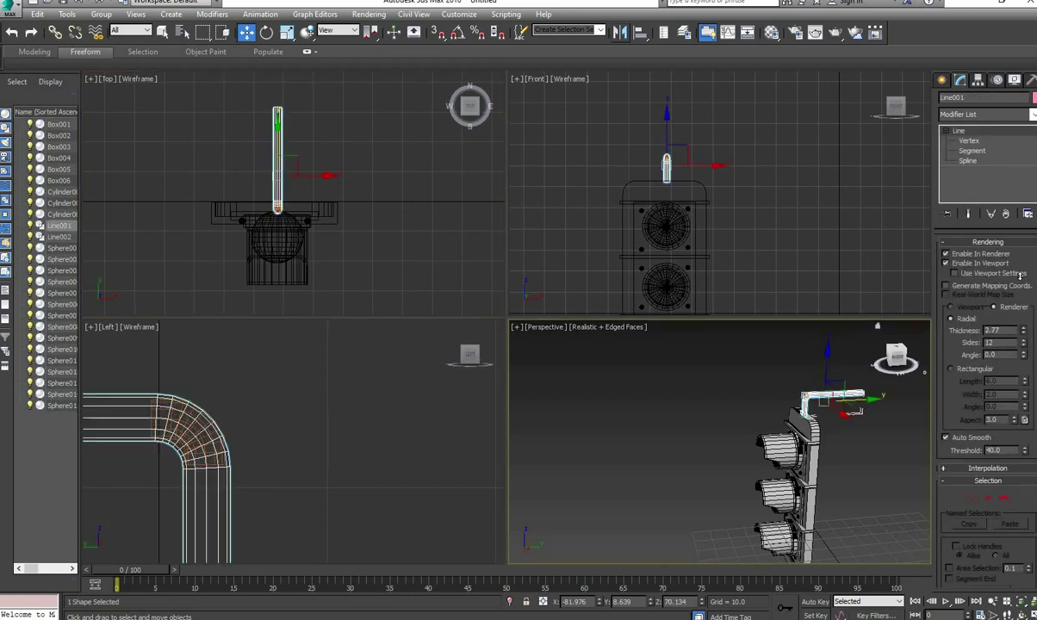
scroll(877, 326, up, 2)
scroll(876, 326, up, 2)
drag(1022, 330, 1022, 310)
scroll(775, 414, down, 2)
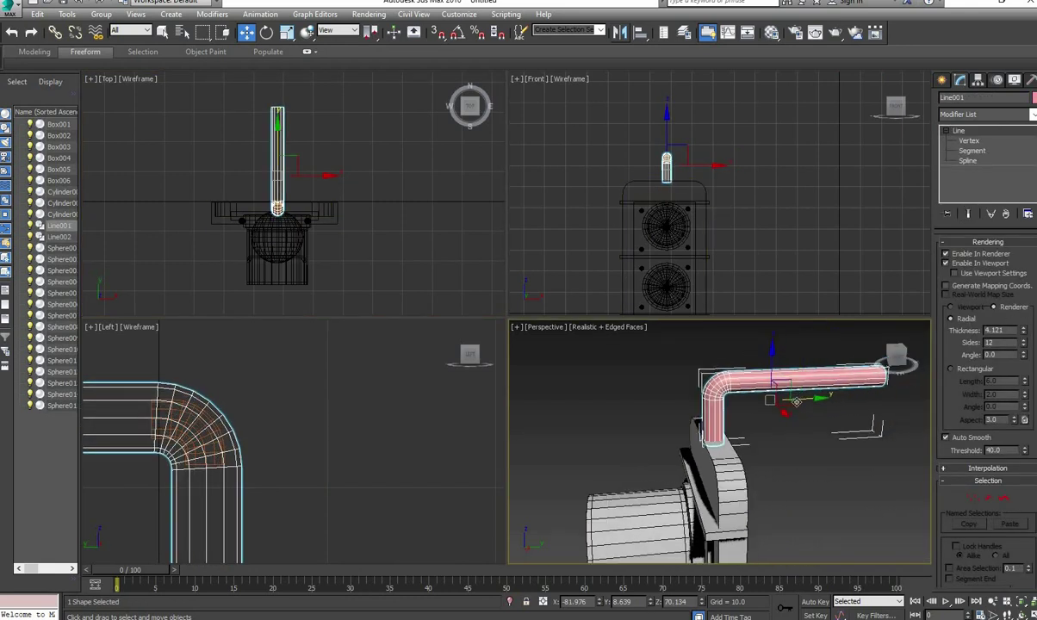
click(251, 379)
scroll(251, 379, up, 3)
Thicken the elbow pipe to 4.604 to match and select its left-end vertex
click(267, 487)
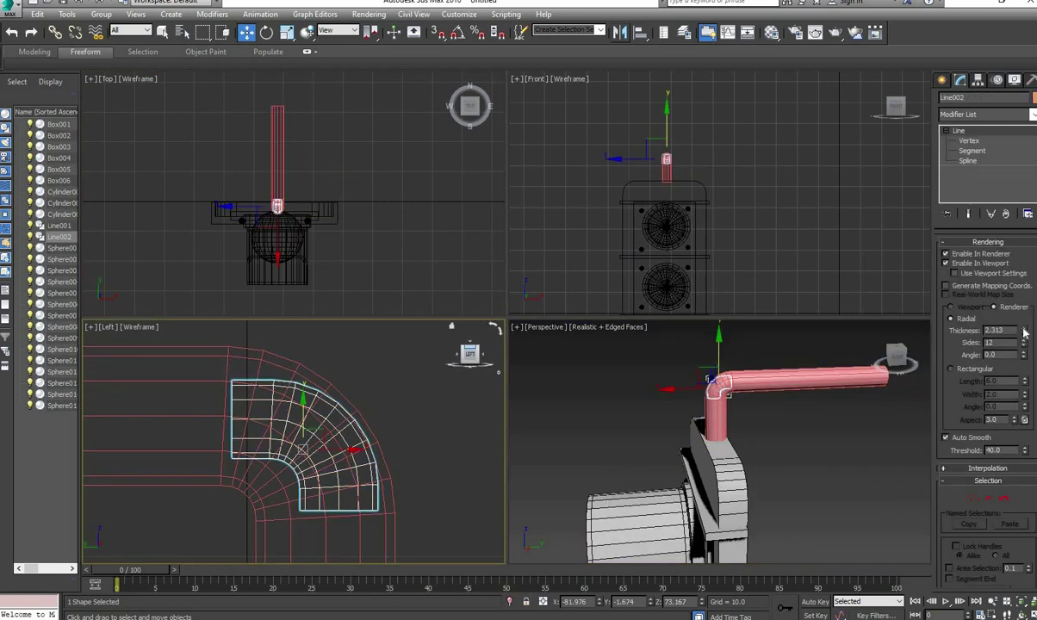
scroll(267, 491, up, 2)
scroll(267, 491, up, 2)
scroll(266, 493, down, 2)
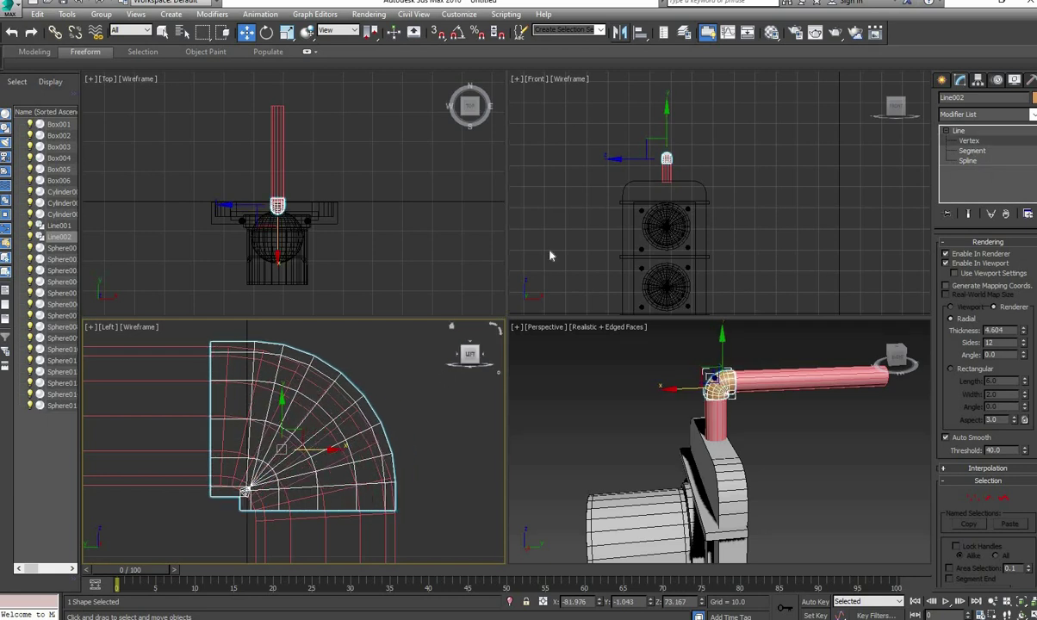
key(1)
middle_drag(258, 483, 336, 481)
mouse_move(277, 359)
mouse_down()
mouse_move(345, 485)
mouse_move(383, 494)
mouse_up()
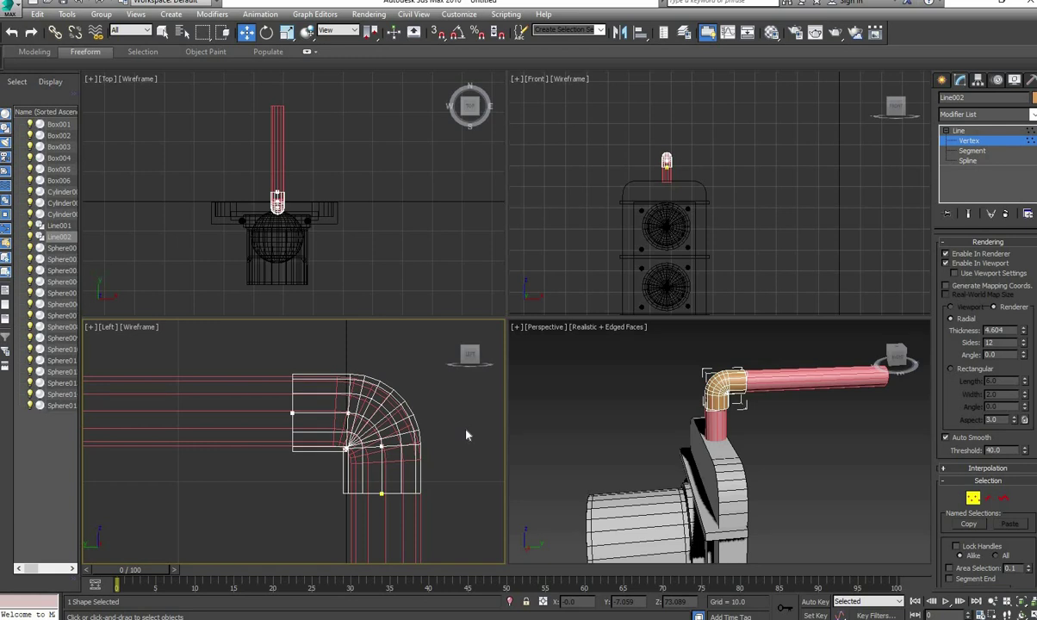
Select all traffic light parts, view them in the Material Editor, then clear the selection
scroll(788, 427, down, 2)
scroll(789, 433, down, 1)
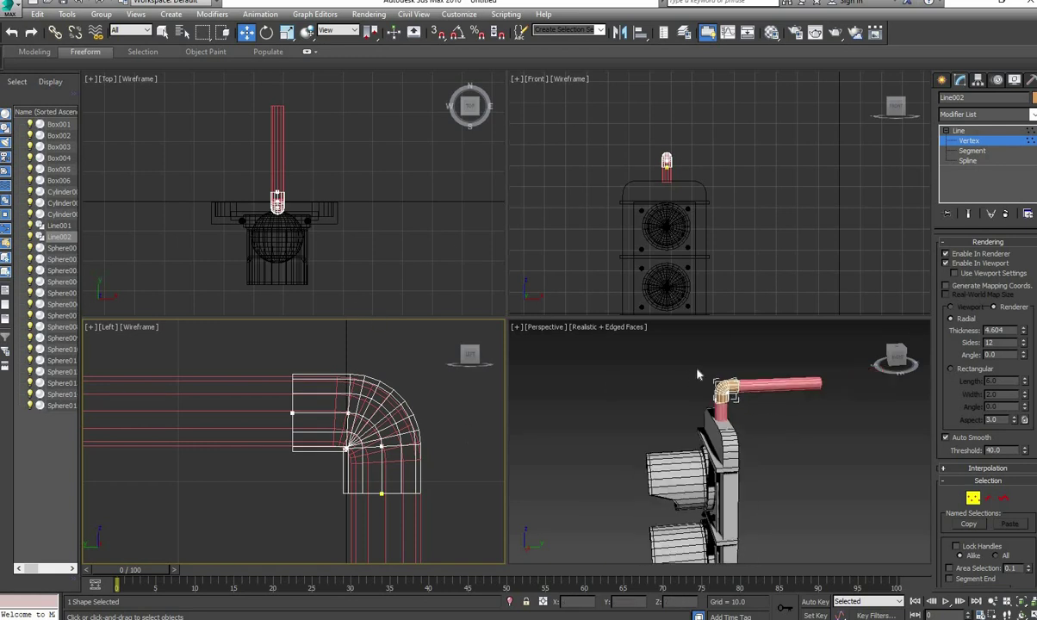
key(alt+w)
scroll(642, 439, down, 2)
scroll(428, 201, down, 1)
drag(428, 201, 694, 454)
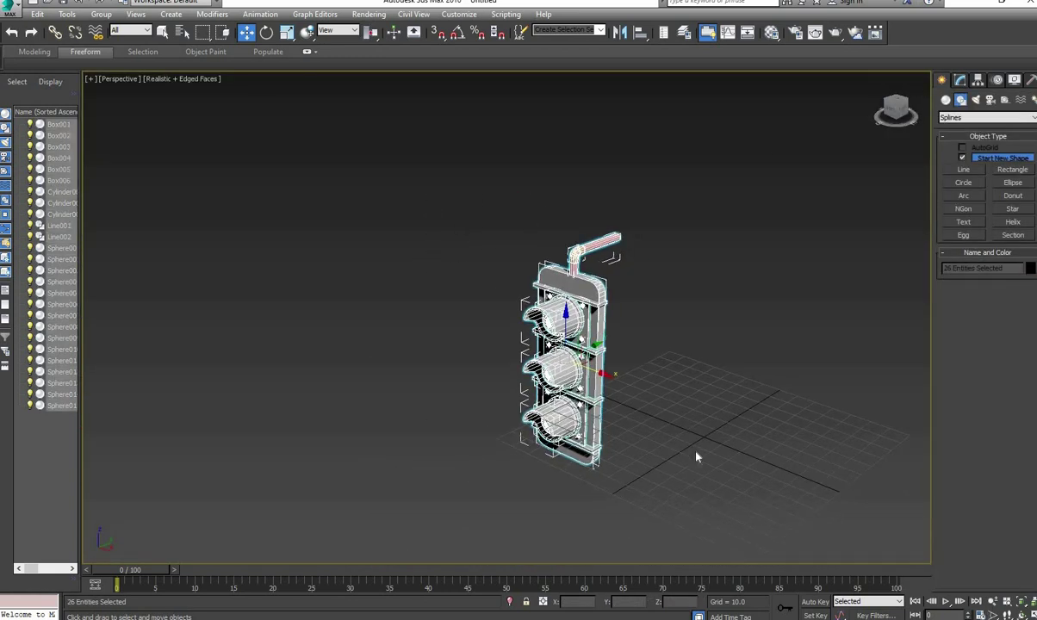
key(m)
key(m)
click(902, 192)
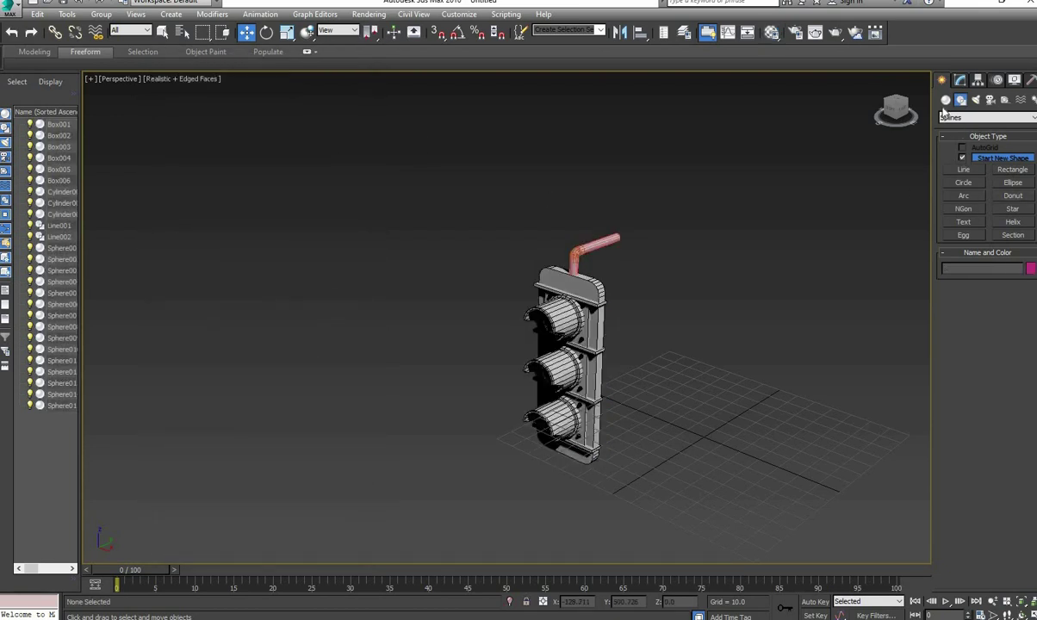
Create a new short cylinder in the Top view
click(946, 99)
click(964, 186)
key(alt+w)
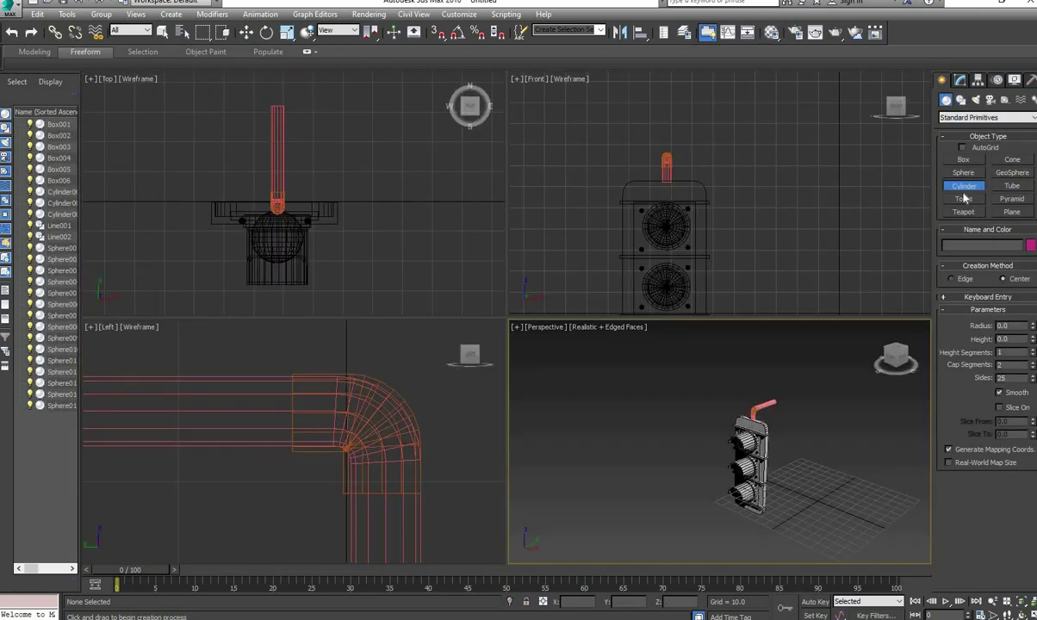
scroll(648, 247, down, 5)
scroll(370, 430, down, 4)
scroll(277, 188, up, 3)
drag(270, 179, 297, 178)
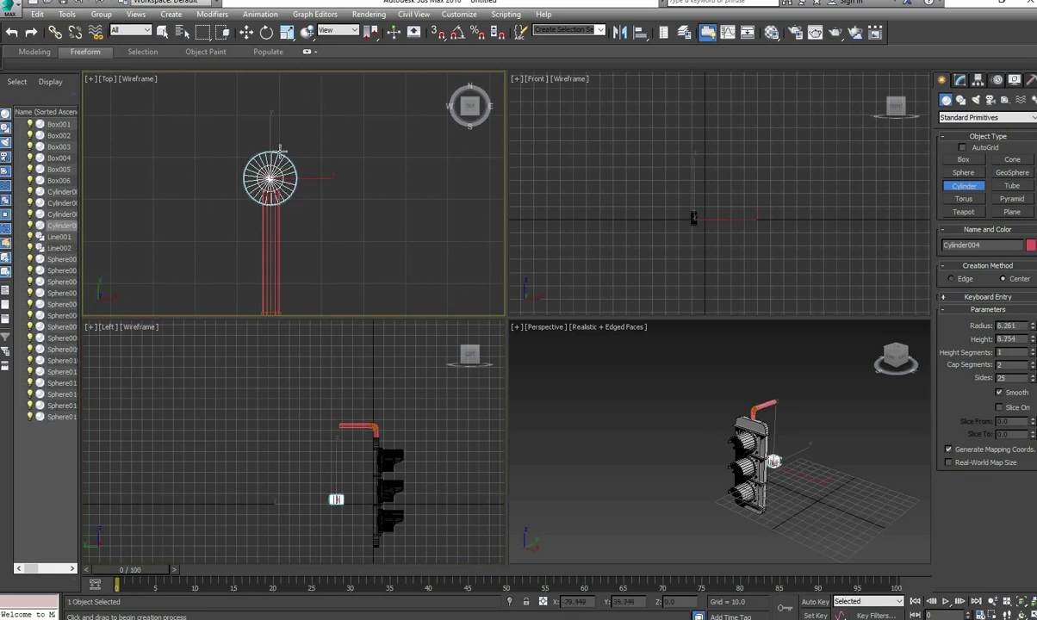
Lift the cylinder up to the end of the horizontal pipe
scroll(694, 218, up, 5)
key(w)
alt+middle_drag(809, 423, 758, 413)
key(alt+w)
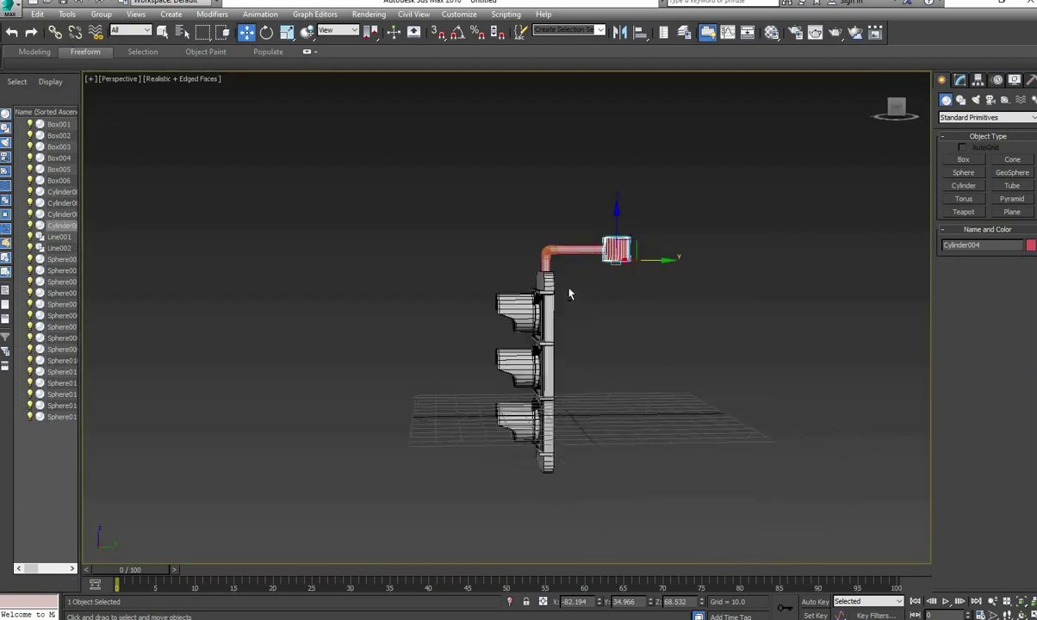
key(alt+w)
scroll(649, 203, up, 2)
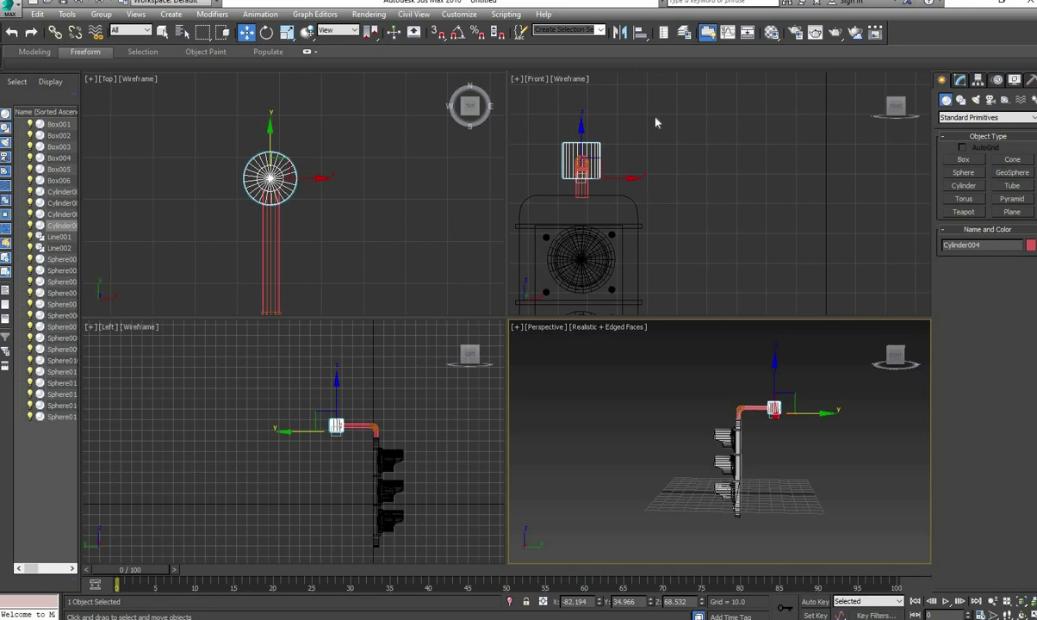
Convert Cylinder004 to an editable poly and scale its top cap vertices to taper it
scroll(773, 409, up, 4)
right_click(592, 145)
click(726, 302)
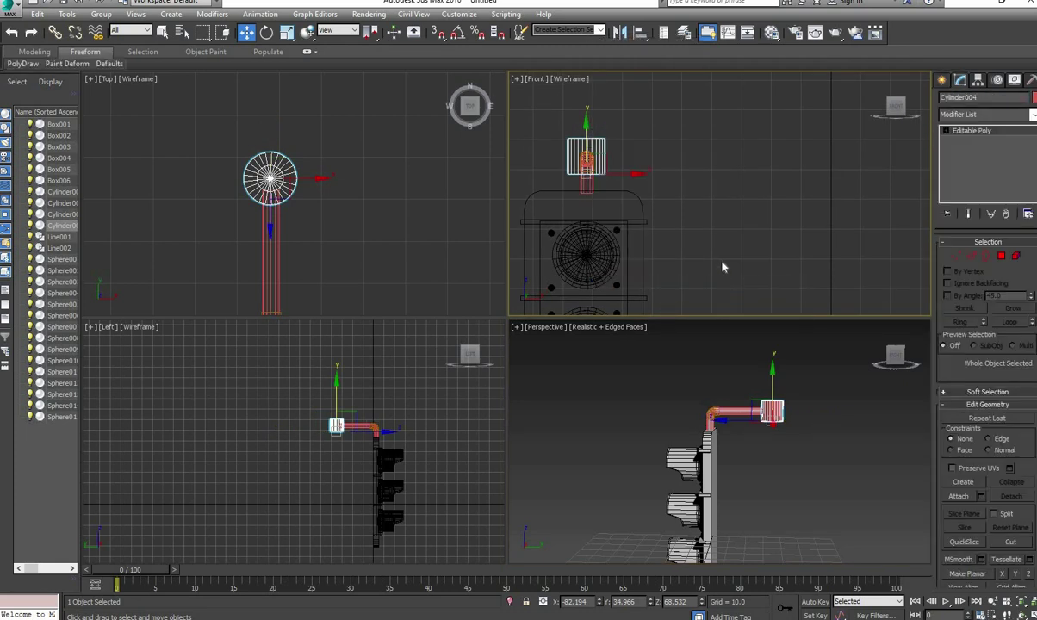
click(956, 255)
mouse_move(548, 129)
mouse_down()
mouse_move(610, 183)
mouse_move(579, 129)
mouse_up()
key(r)
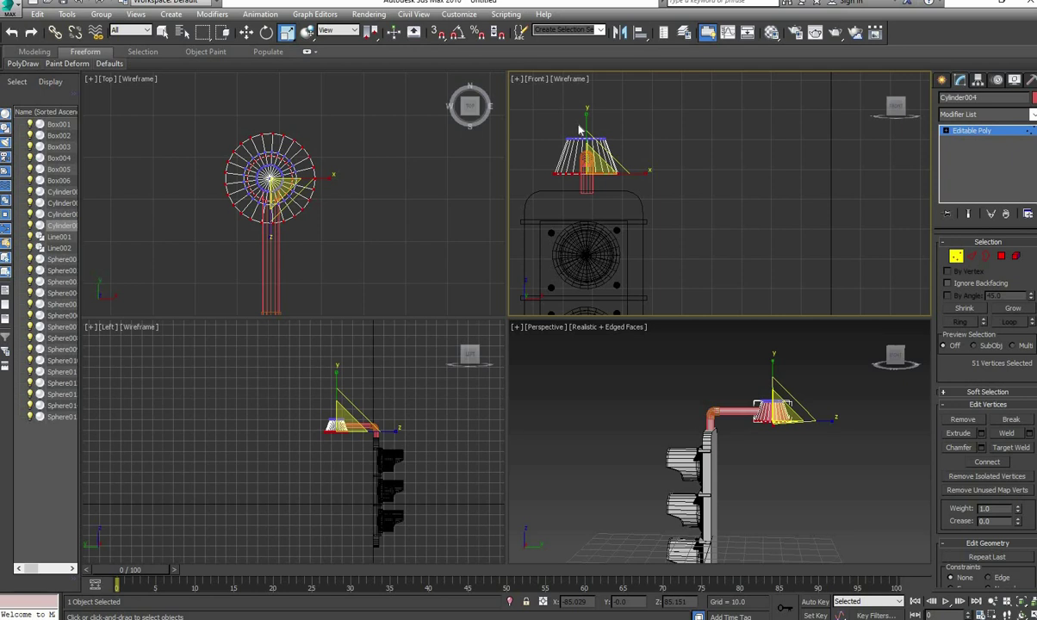
key(alt+w)
alt+middle_drag(736, 431, 671, 289)
Connect a ring of the cylinder's edges to add a new edge loop
key(alt+w)
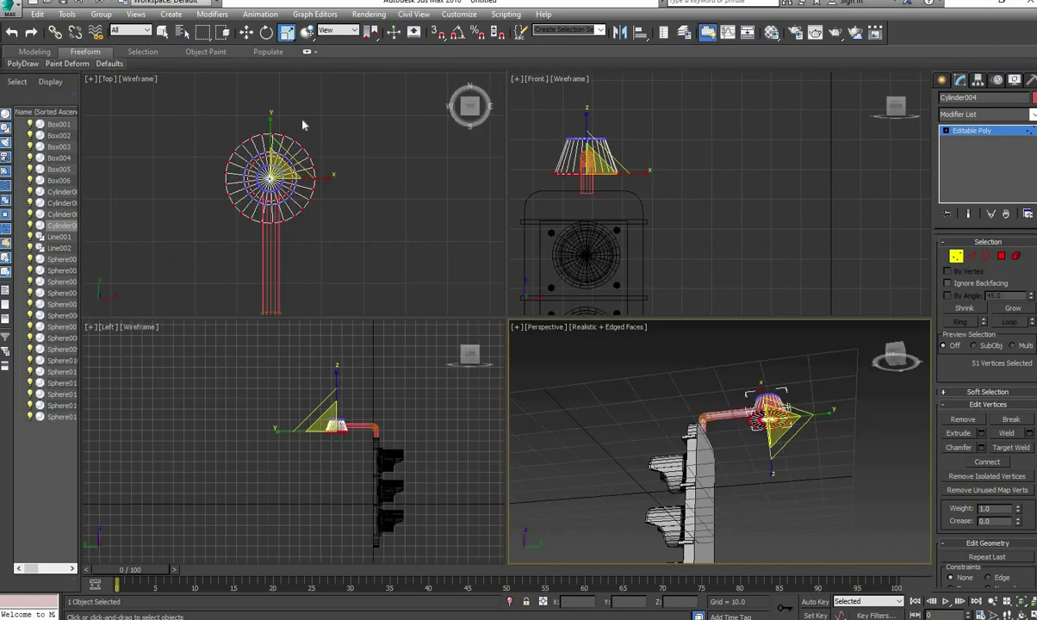
scroll(302, 125, up, 3)
key(2)
scroll(767, 414, up, 5)
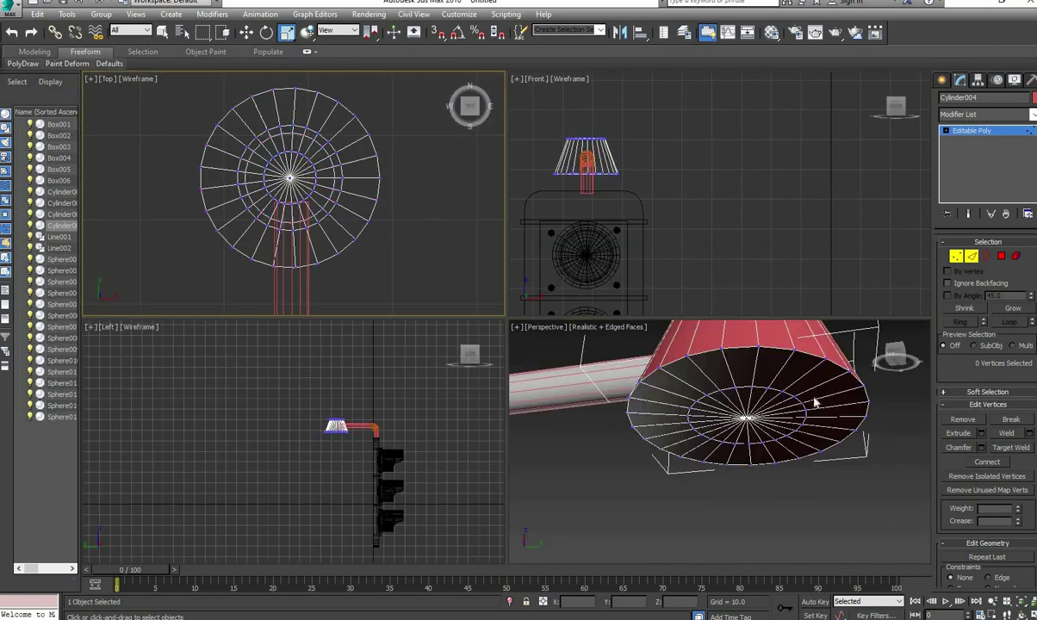
click(961, 323)
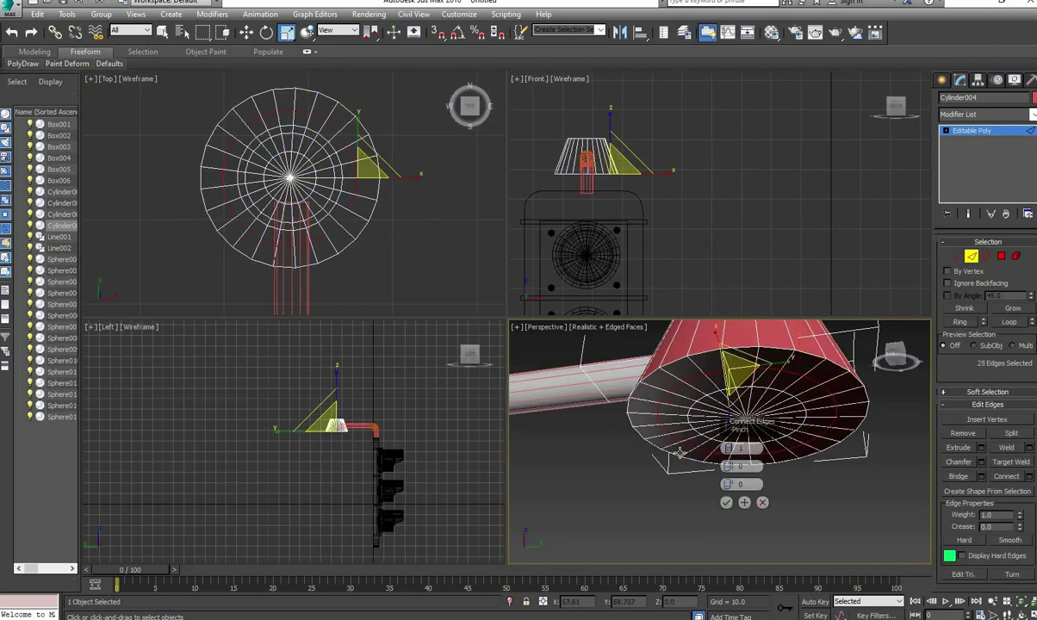
click(1029, 476)
click(743, 500)
Select all bottom cap polygons and extrude them downward into a long pole
key(4)
click(702, 379)
ctrl+click(715, 384)
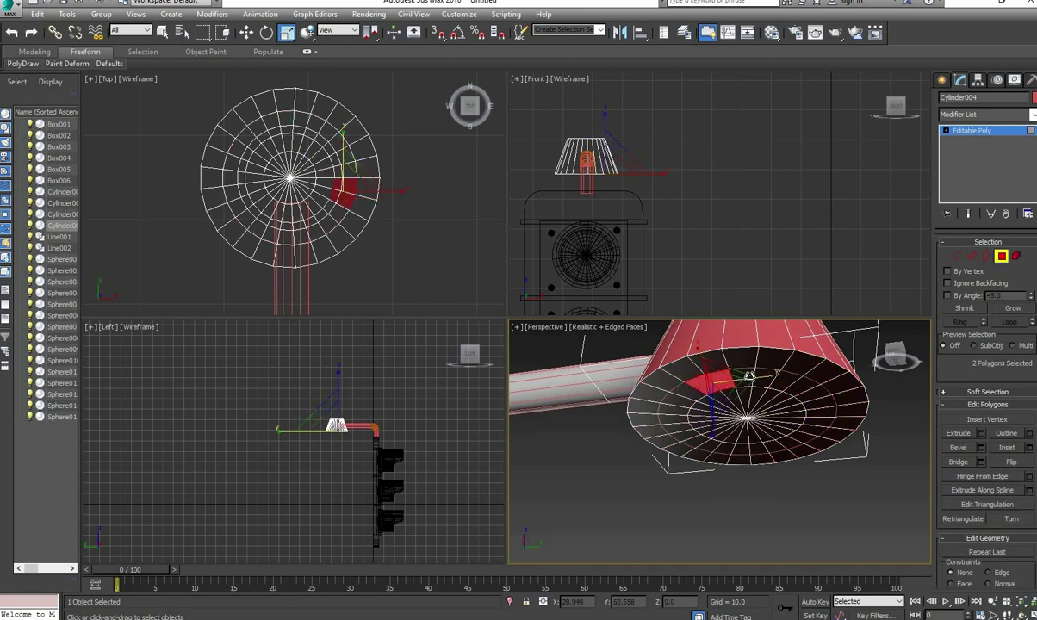
shift+click(749, 377)
key(alt+w)
scroll(693, 298, up, 3)
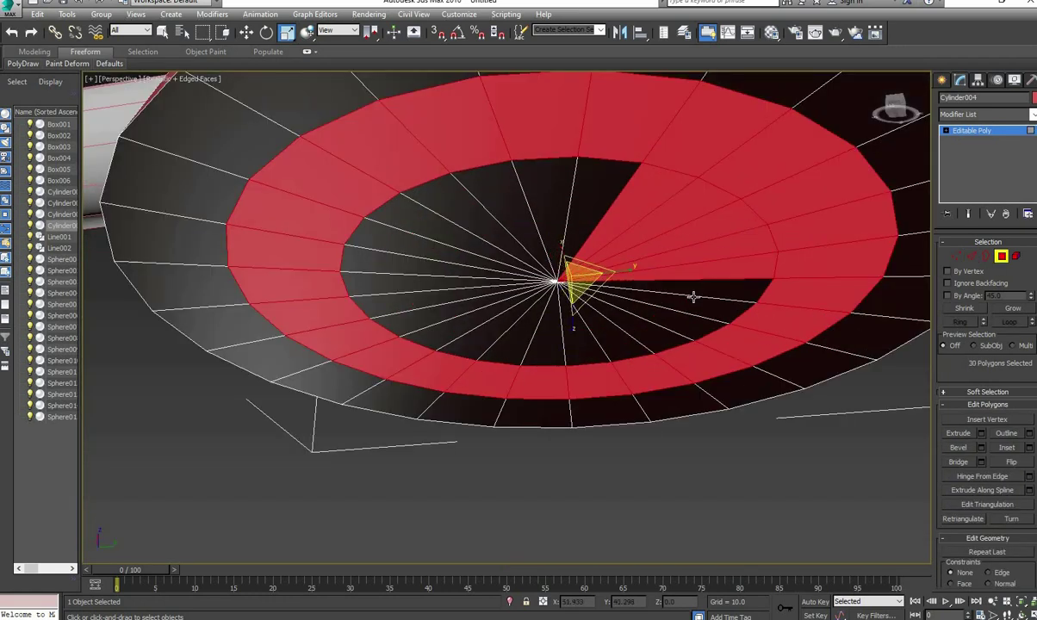
mouse_move(694, 298)
ctrl+mouse_down()
mouse_move(455, 257)
mouse_move(507, 216)
ctrl+mouse_up()
scroll(508, 216, down, 3)
alt+middle_drag(507, 215, 556, 418)
key(shift+e)
Move the pole's bottom vertices up to ground level
key(alt+w)
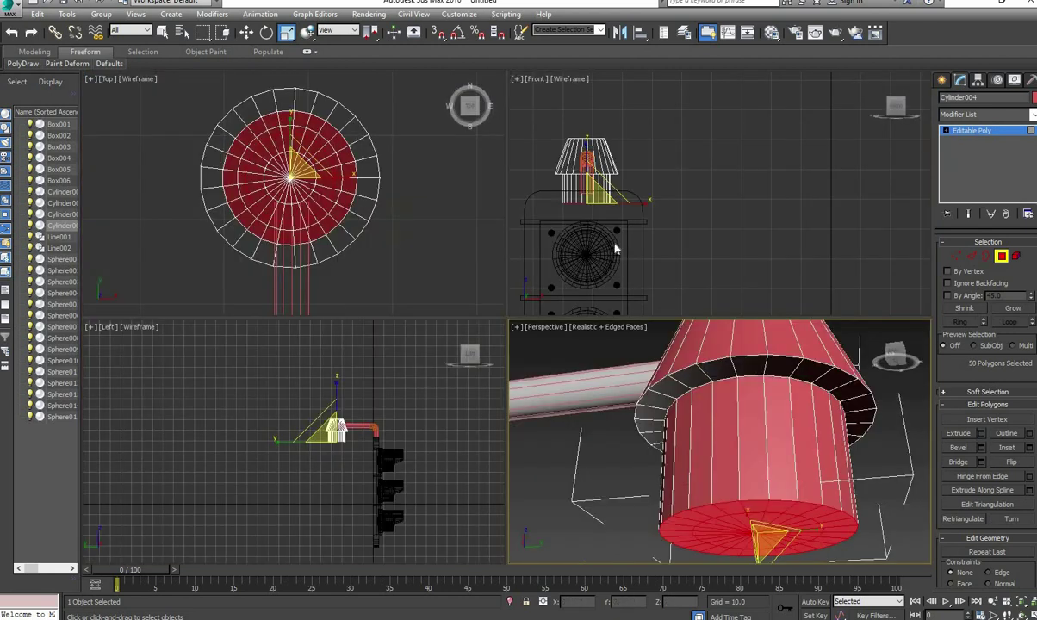
ctrl+click(956, 256)
key(w)
key(alt+w)
scroll(698, 414, down, 3)
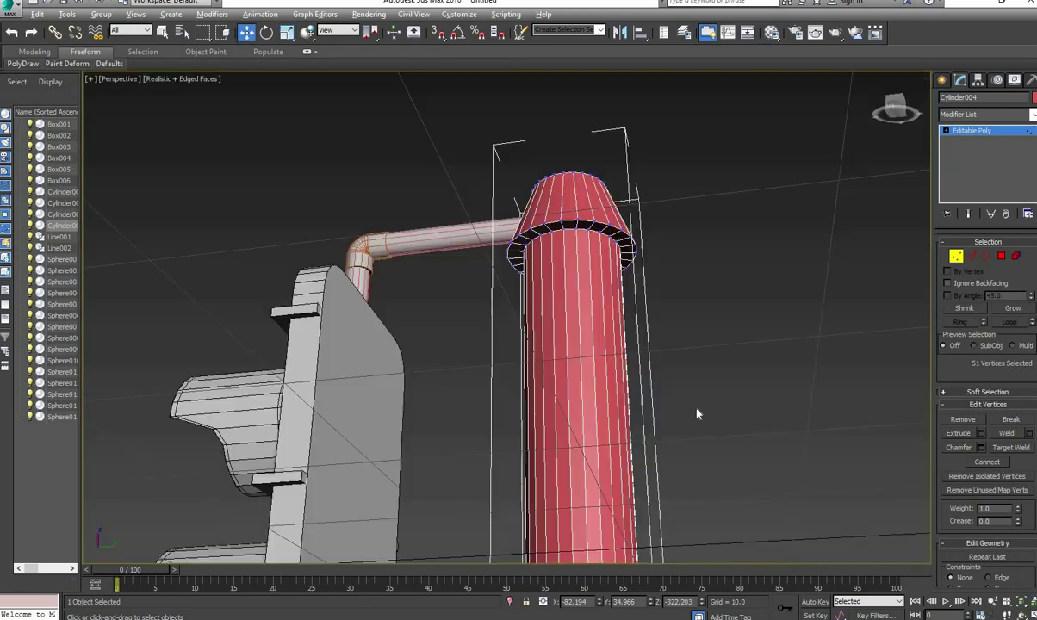
scroll(698, 415, down, 5)
scroll(695, 394, up, 3)
drag(694, 549, 697, 349)
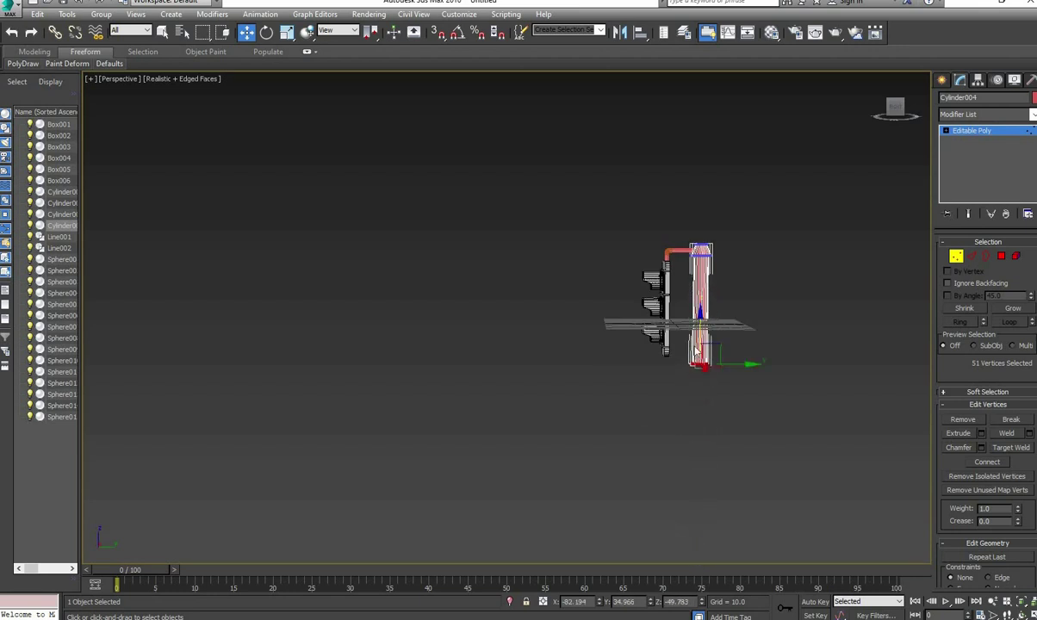
Select the cap's outer rim vertices in the top view
key(alt+w)
key(r)
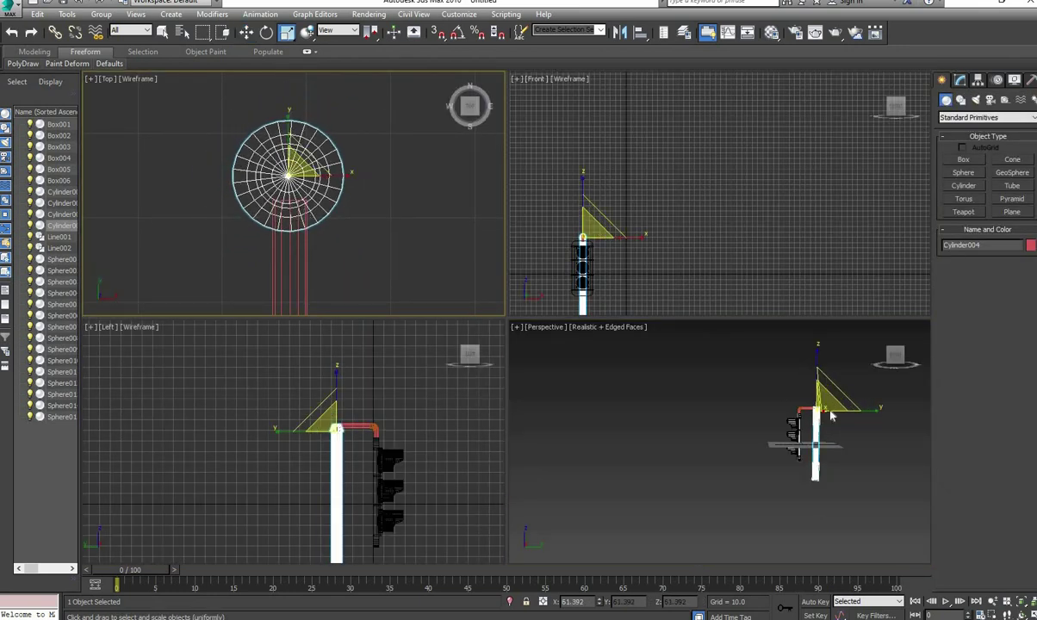
key(z)
key(w)
right_click(686, 218)
key(z)
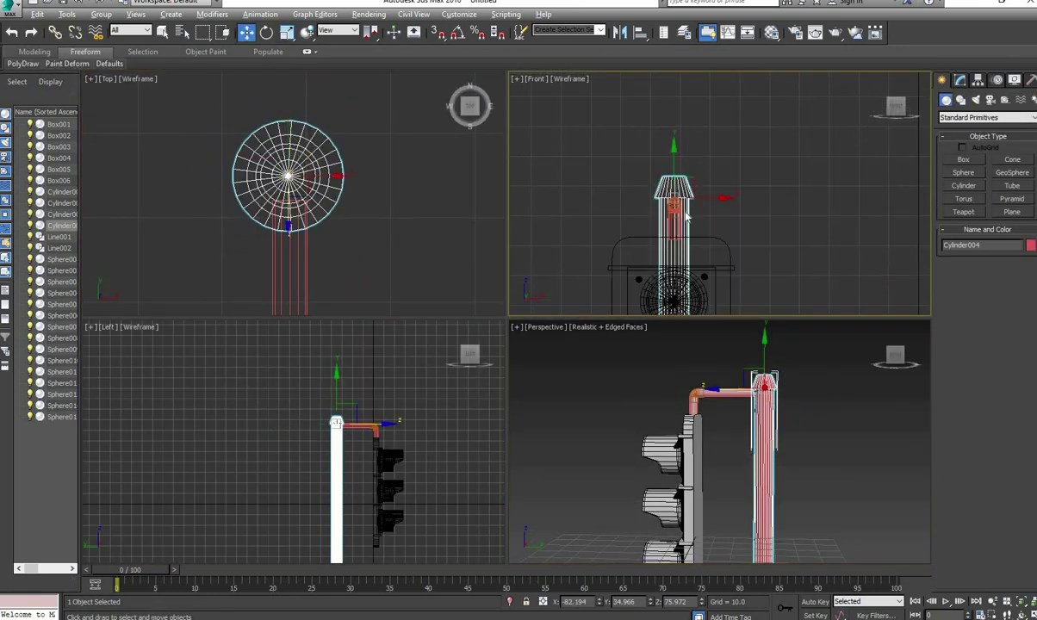
key(alt+w)
click(961, 79)
key(alt+w)
right_click(225, 77)
key(alt+w)
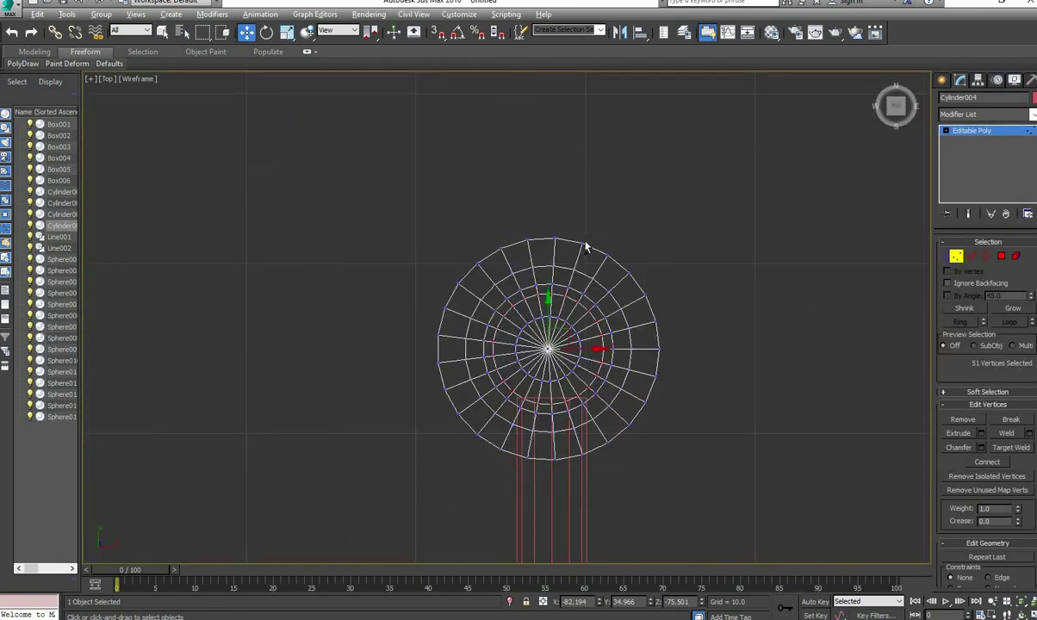
drag(646, 202, 470, 263)
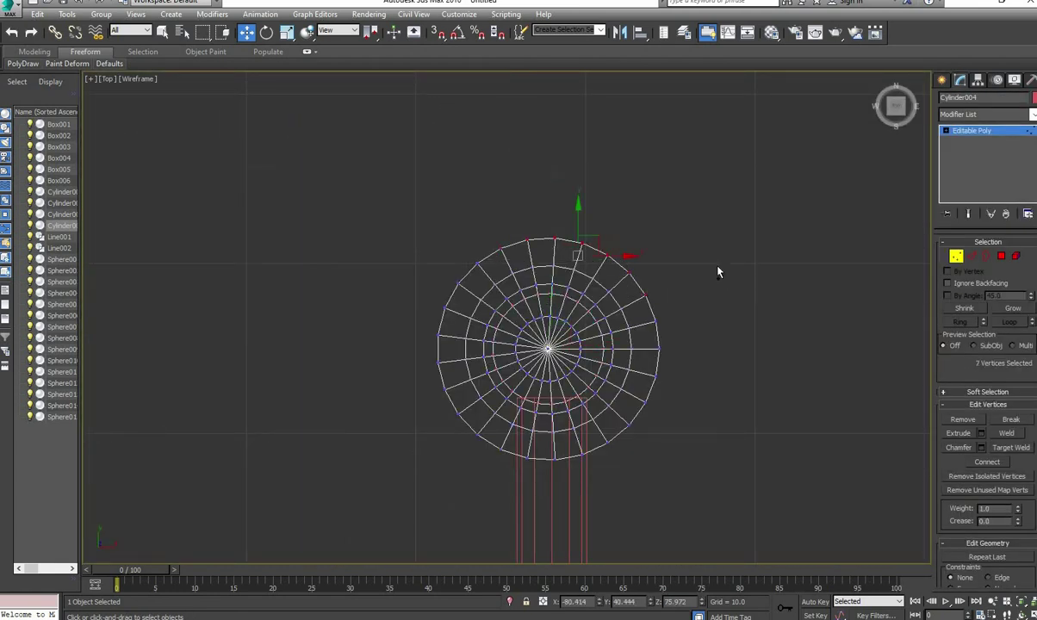
mouse_move(717, 272)
ctrl+mouse_down()
mouse_move(654, 410)
mouse_move(563, 478)
mouse_move(484, 459)
ctrl+mouse_up()
mouse_move(421, 454)
ctrl+mouse_down()
mouse_move(459, 363)
mouse_move(473, 294)
ctrl+mouse_up()
ctrl+drag(461, 422, 472, 417)
Scale the rim vertices and raise the cap's vertices higher on the pole
key(r)
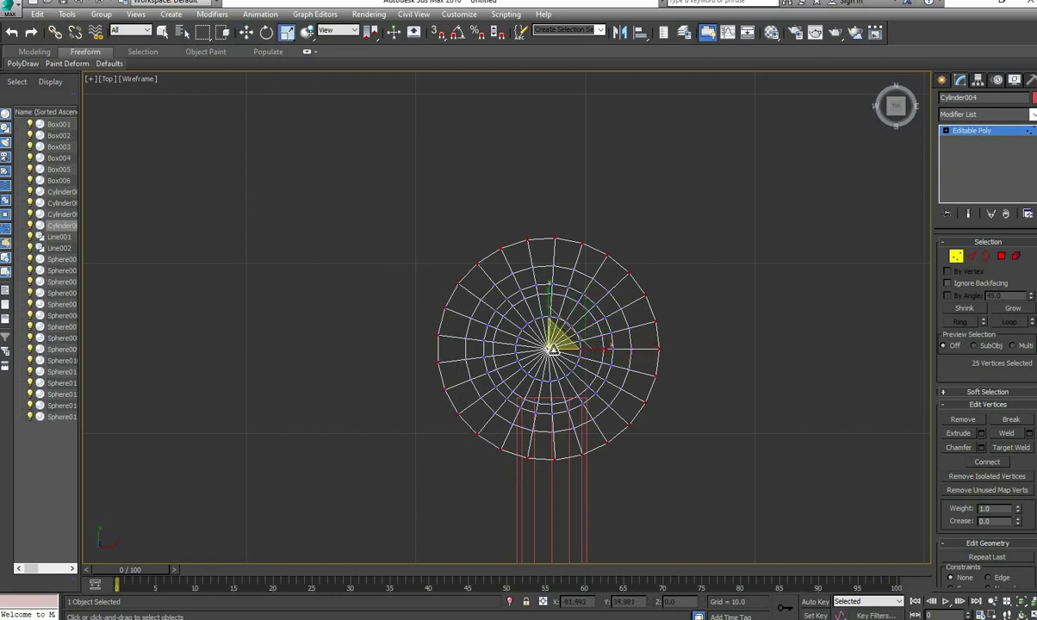
key(alt+w)
drag(625, 99, 741, 144)
key(w)
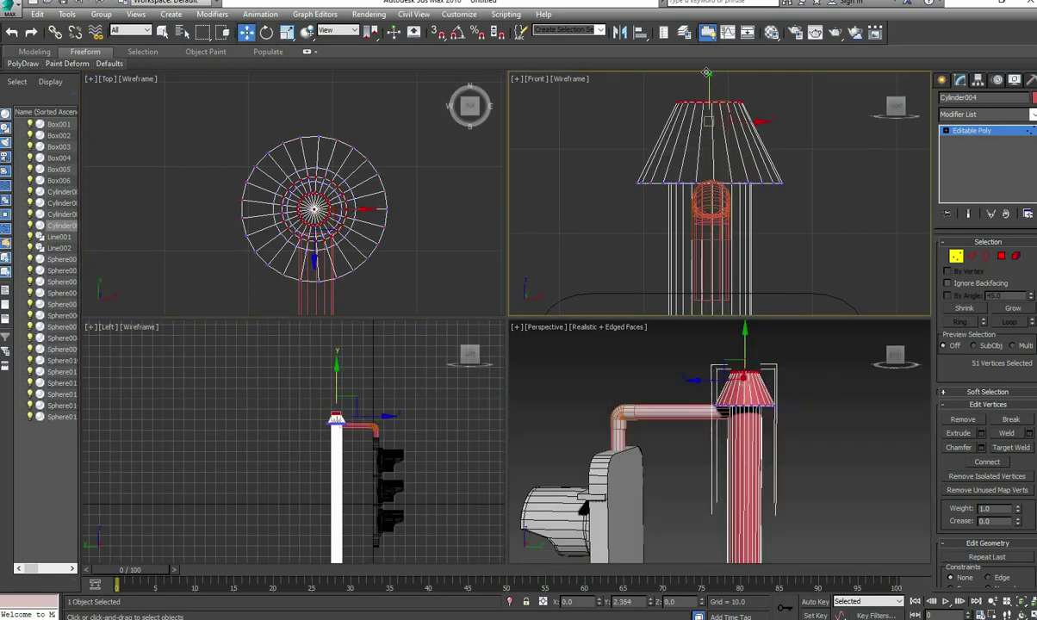
drag(706, 74, 705, 35)
click(741, 371)
key(alt+w)
Select all the lamp head parts and group them as Group001
alt+middle_drag(566, 380, 802, 298)
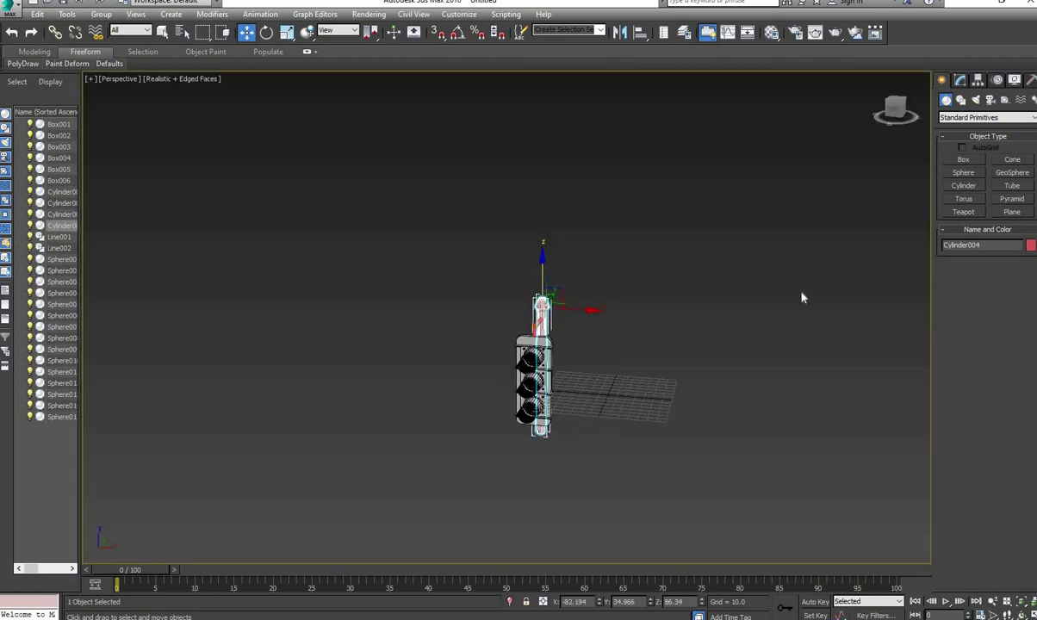
alt+middle_drag(560, 324, 714, 185)
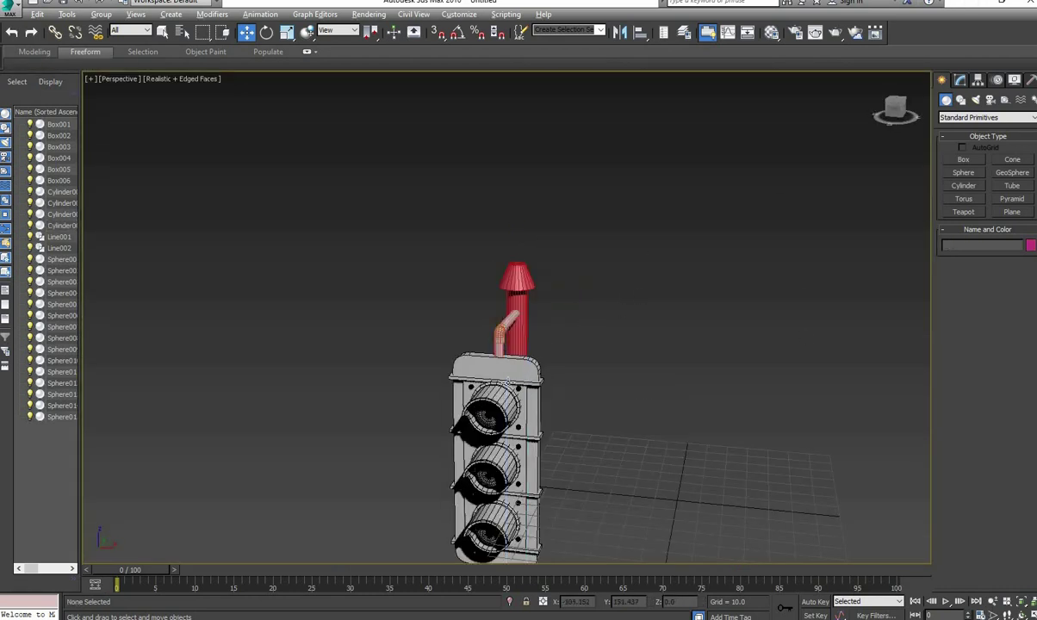
key(alt+w)
middle_drag(362, 396, 381, 328)
drag(444, 491, 381, 360)
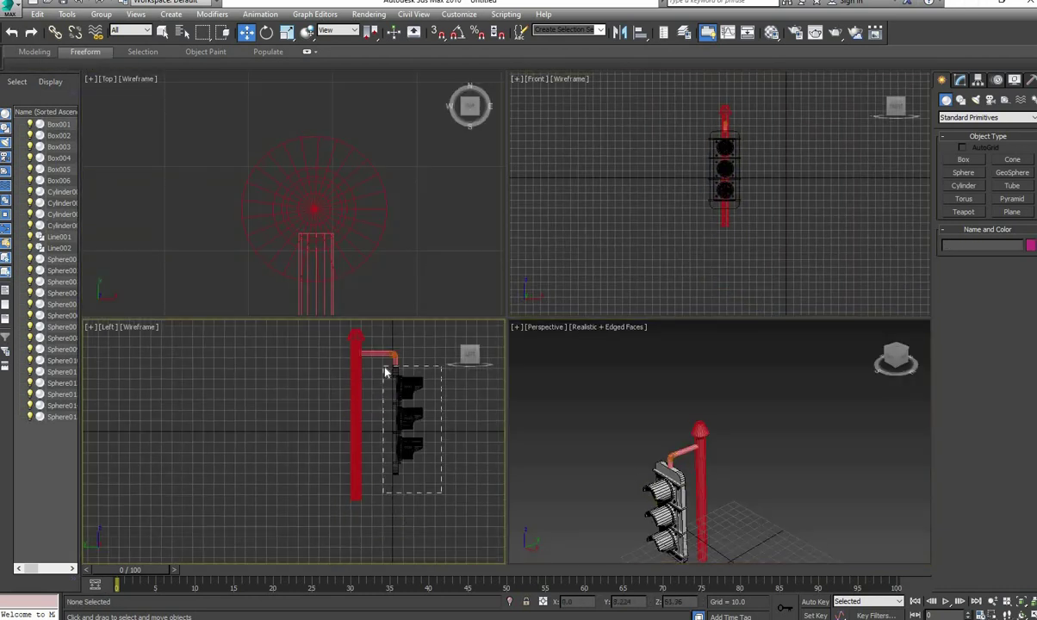
key(alt+w)
alt+middle_drag(745, 518, 655, 517)
click(101, 14)
click(112, 28)
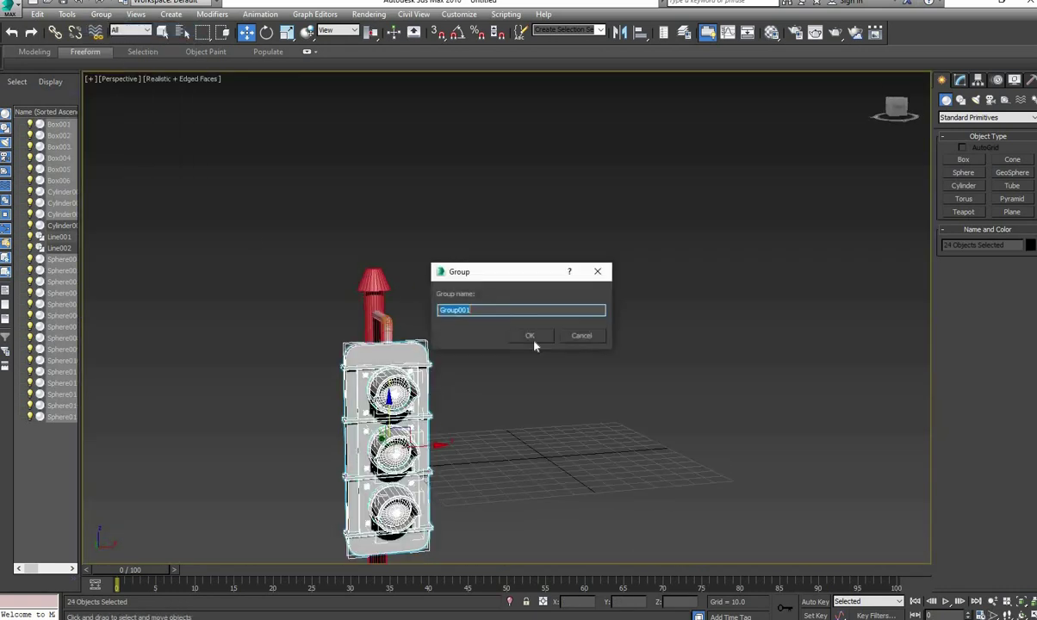
click(529, 338)
Clone the lamp group, rotate the copy 90° with angle snap, and move it into place
key(alt+w)
scroll(327, 200, down, 10)
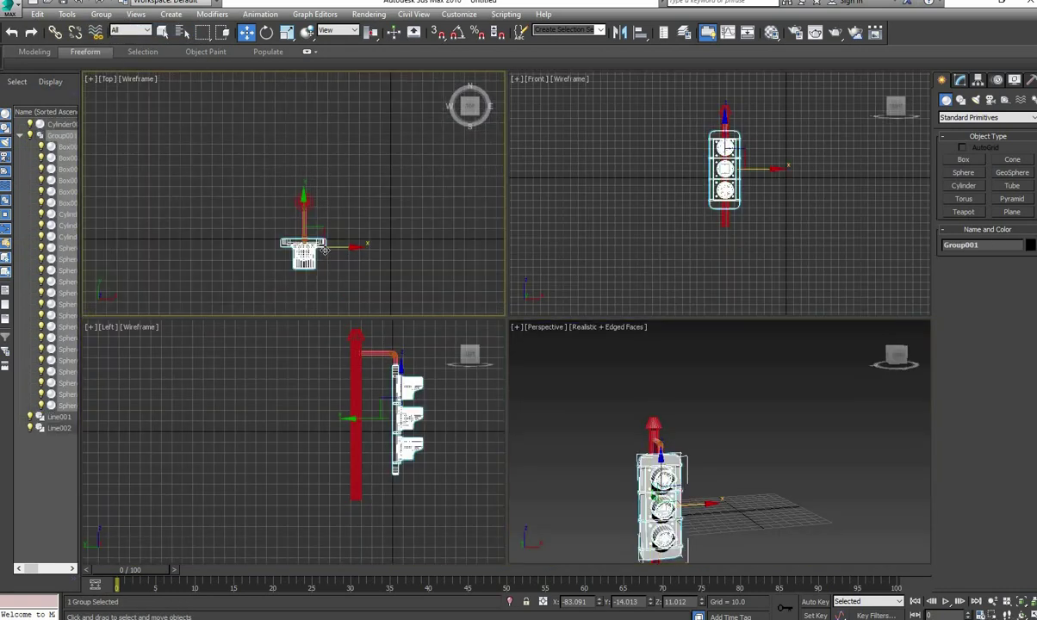
scroll(285, 239, up, 5)
key(Return)
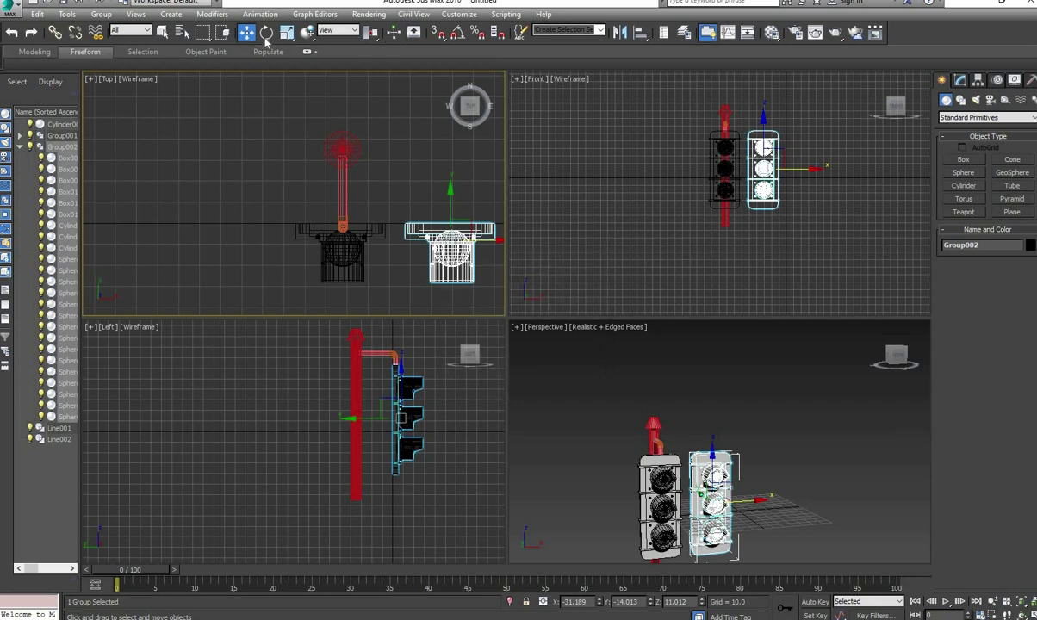
right_click(458, 33)
click(607, 229)
key(e)
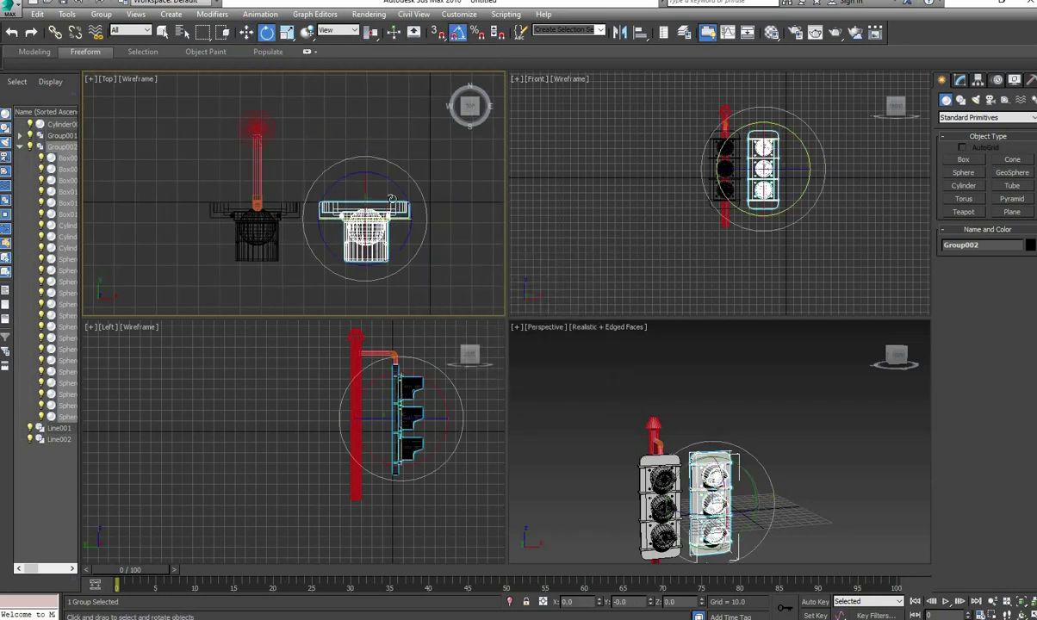
drag(370, 173, 448, 259)
click(431, 276)
drag(760, 142, 760, 161)
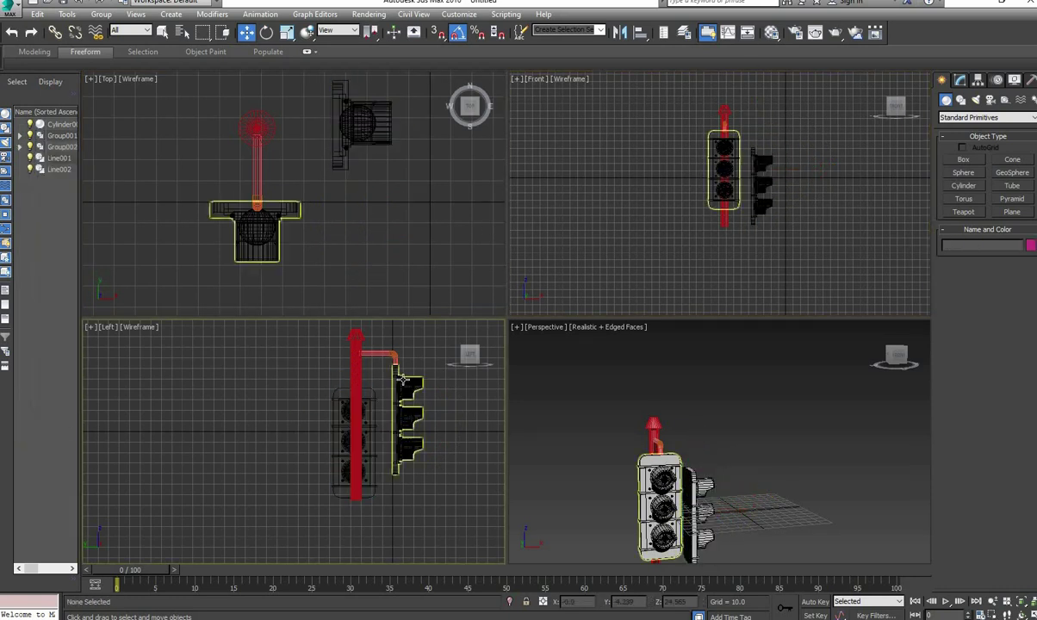
Copy the bent pipe as Line003 and Line004 and rotate the copies 90°
scroll(345, 405, up, 3)
scroll(269, 156, up, 2)
click(269, 156)
shift+drag(269, 156, 343, 156)
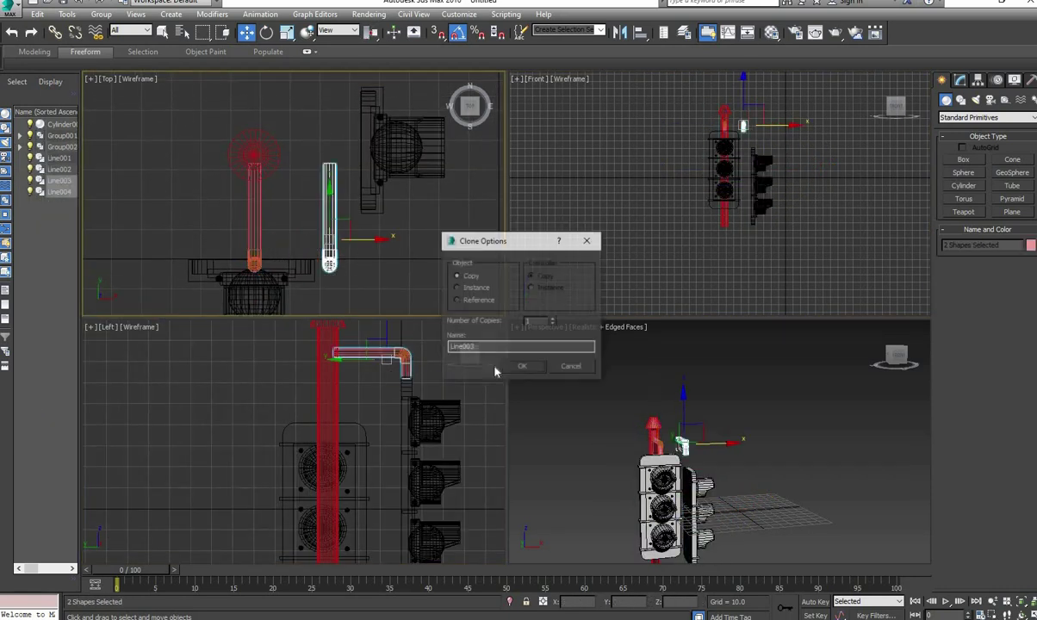
click(523, 363)
middle_drag(362, 136, 327, 176)
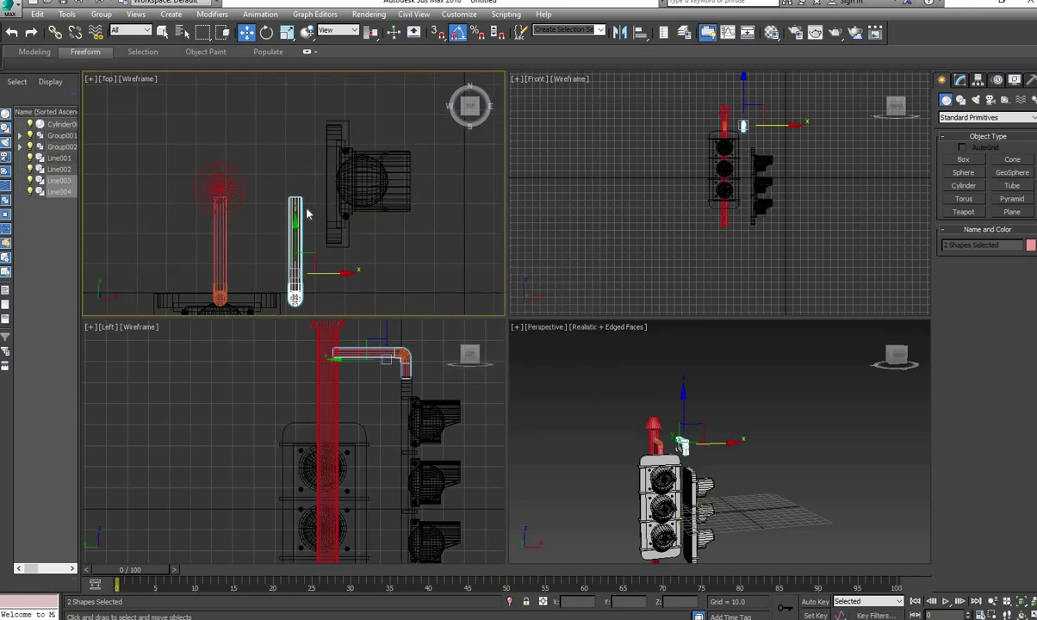
scroll(306, 214, up, 2)
key(e)
key(w)
mouse_move(298, 215)
mouse_down()
mouse_move(283, 262)
mouse_move(307, 147)
mouse_up()
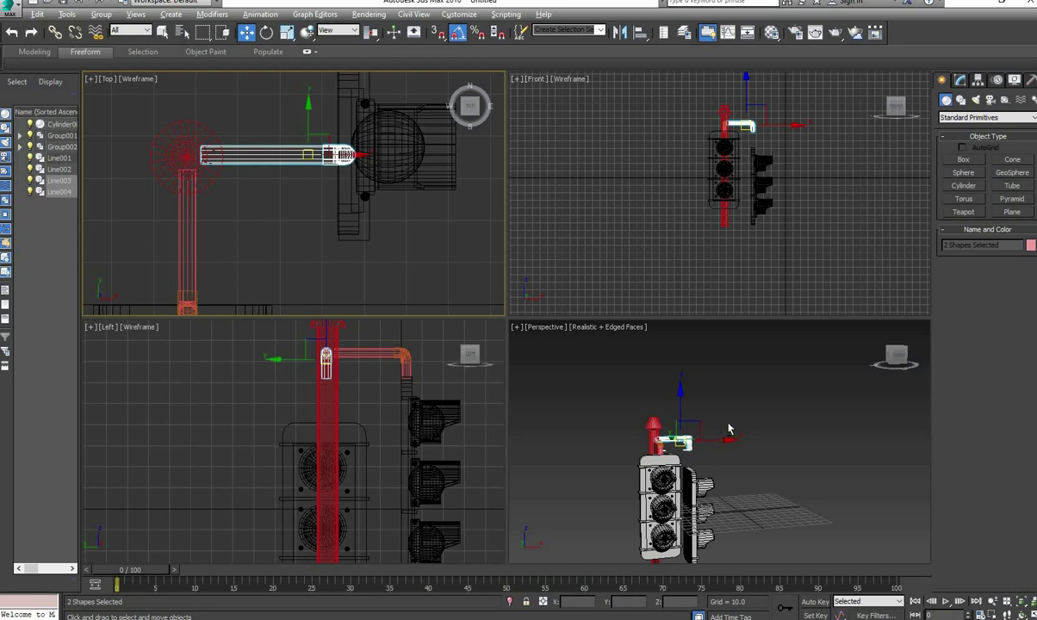
Select one pipe copy and edit it at vertex level
key(alt+w)
alt+middle_drag(728, 429, 350, 382)
key(alt+w)
scroll(712, 130, up, 5)
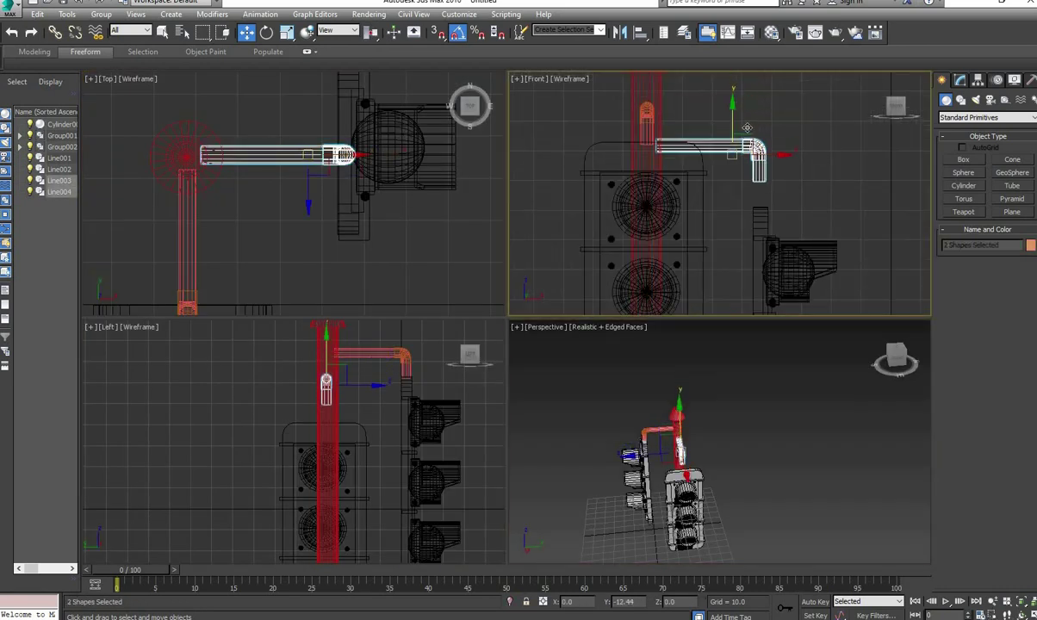
click(747, 128)
click(960, 80)
click(969, 140)
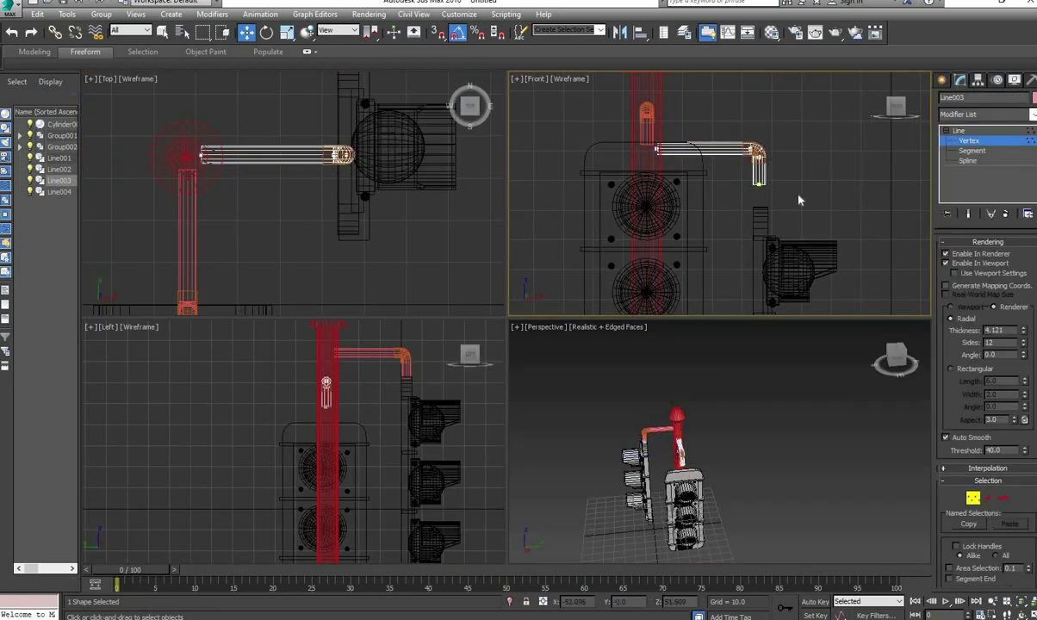
click(941, 79)
key(alt+w)
key(alt+w)
alt+middle_drag(780, 398, 732, 379)
key(alt+w)
scroll(608, 334, up, 5)
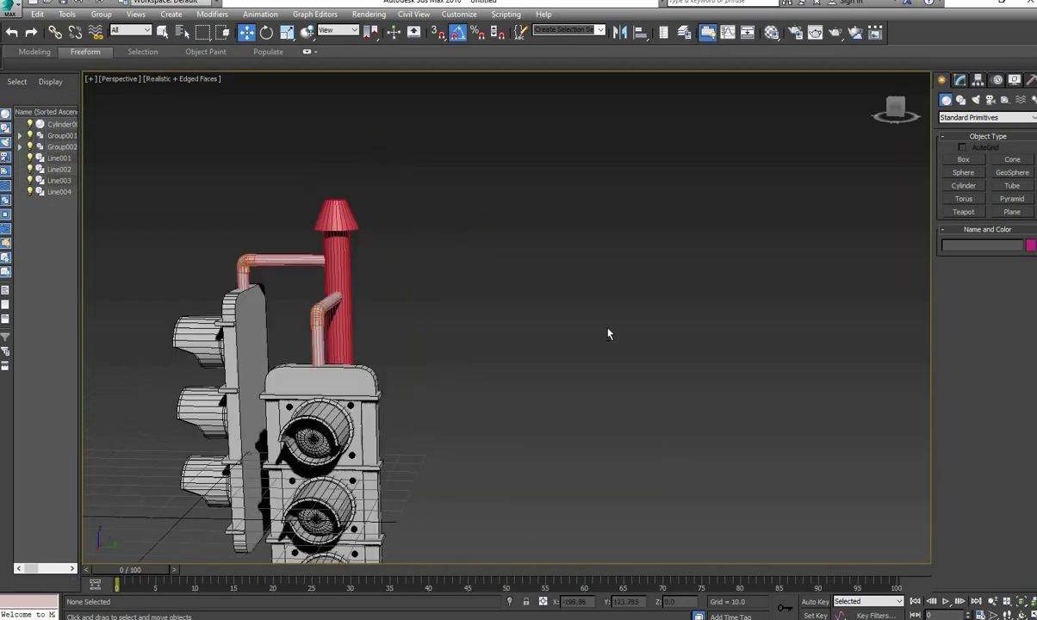
Frame the whole traffic light, select every object, and open the Material Editor
key(z)
drag(798, 498, 467, 201)
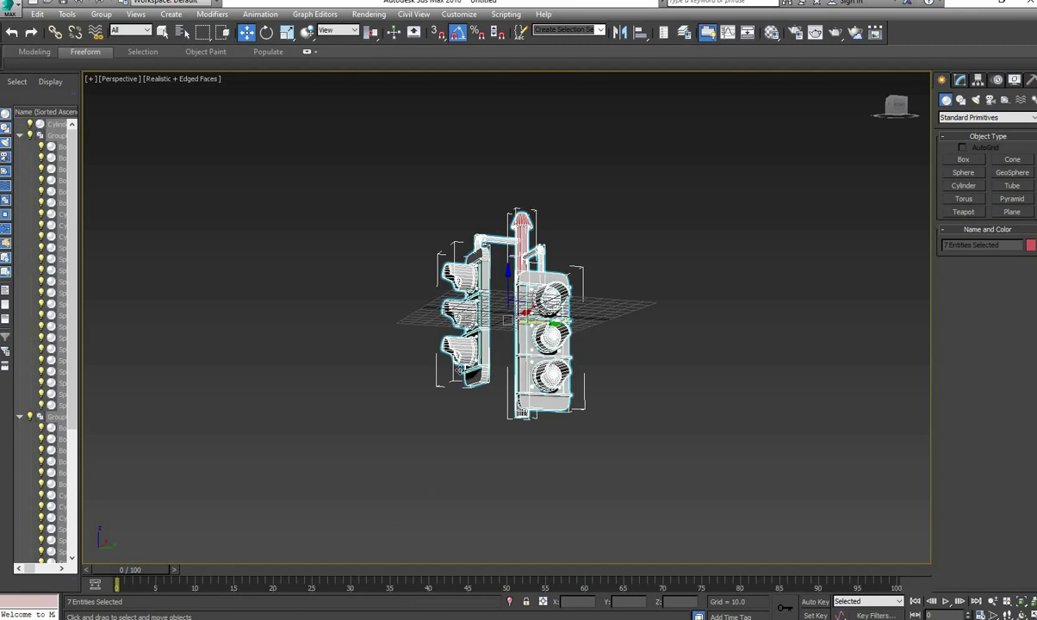
key(m)
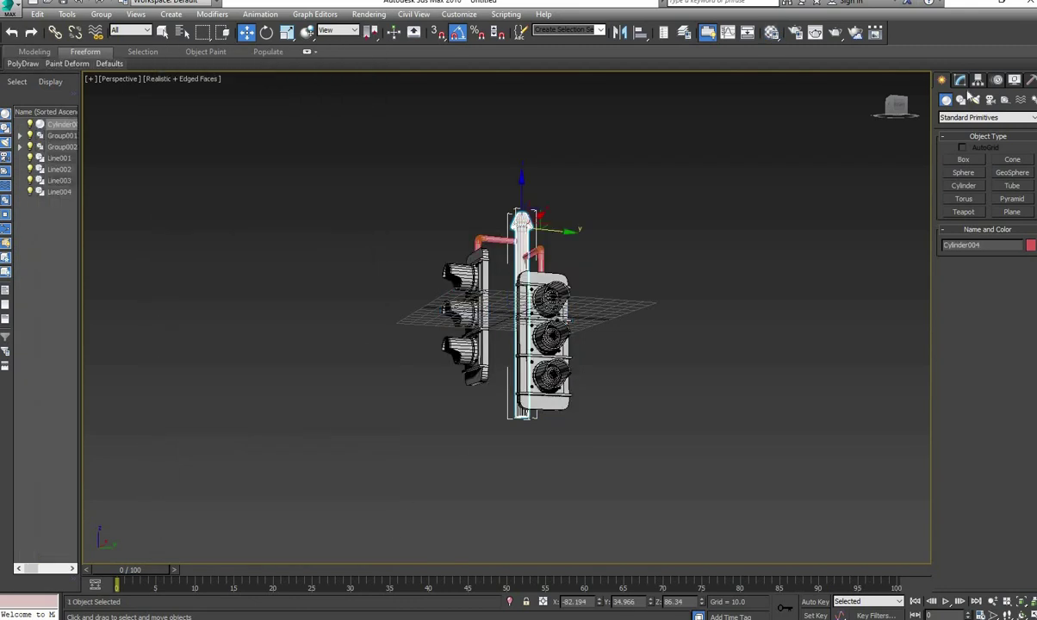
key(alt+w)
scroll(739, 253, up, 10)
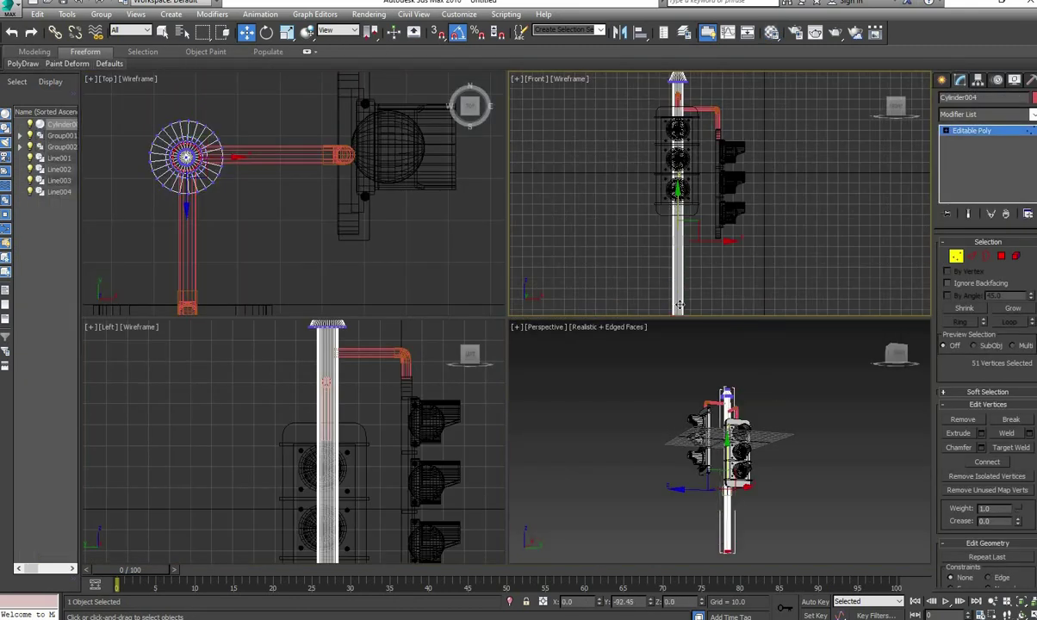
Create a base cylinder, Cylinder008, and move it to the pole's foot
scroll(706, 414, up, 3)
click(943, 79)
click(965, 173)
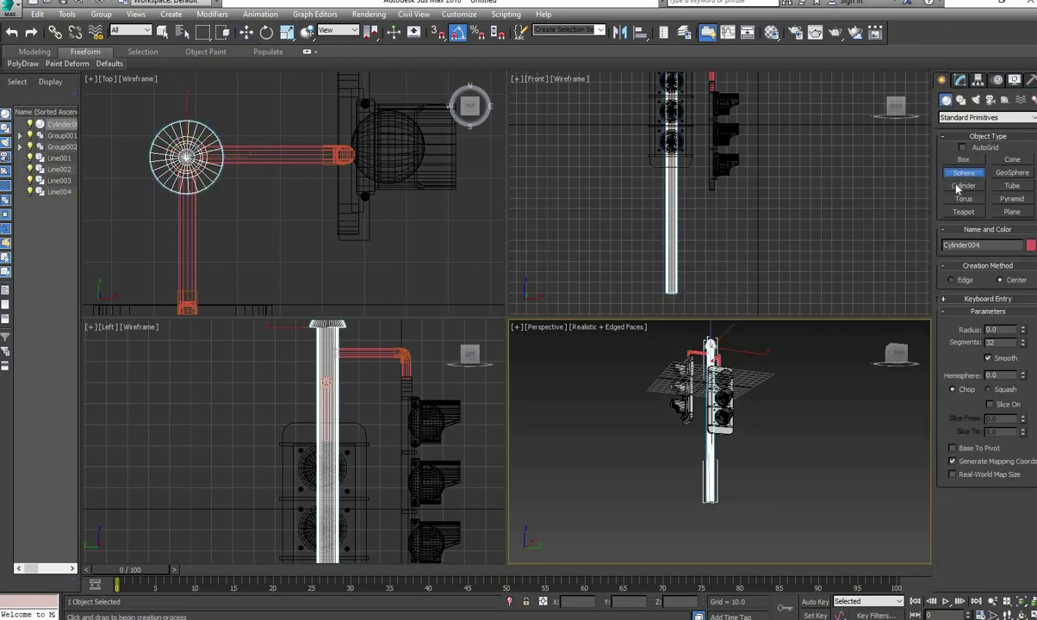
click(963, 186)
drag(245, 96, 270, 158)
click(271, 151)
right_click(662, 223)
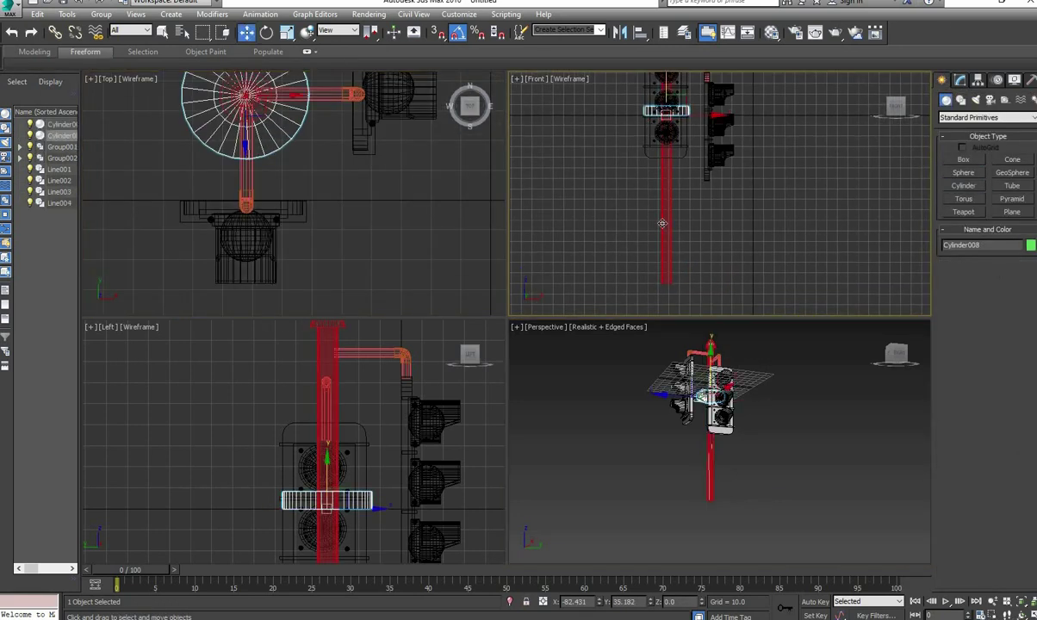
drag(711, 342, 697, 472)
Convert the base cylinder to Editable Poly and select its polygons
key(alt+w)
right_click(462, 363)
click(541, 472)
key(ctrl+a)
key(alt+w)
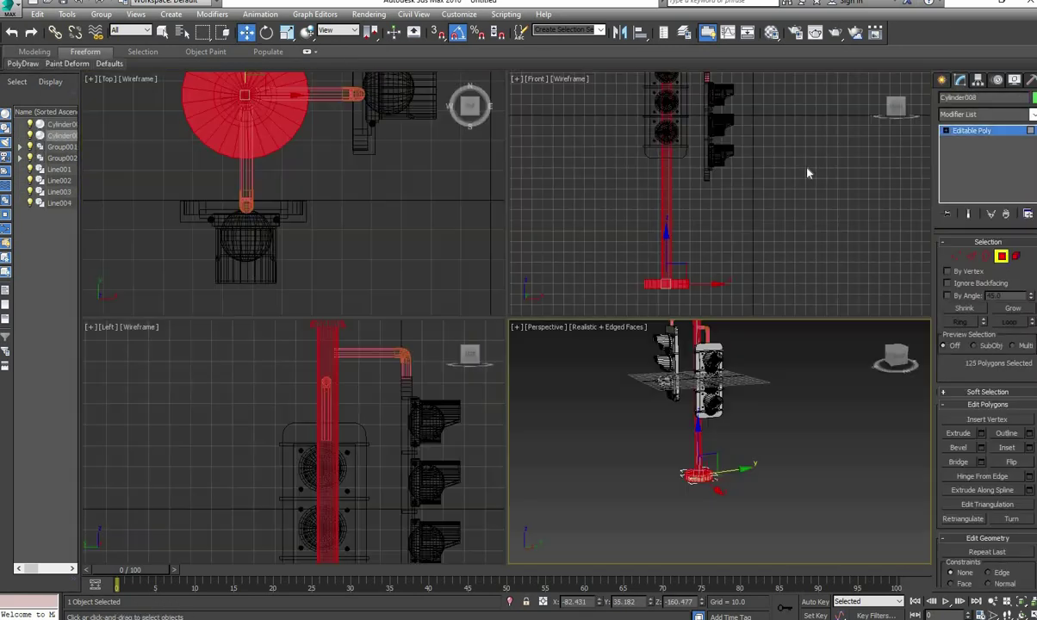
scroll(732, 231, up, 2)
drag(732, 231, 536, 274)
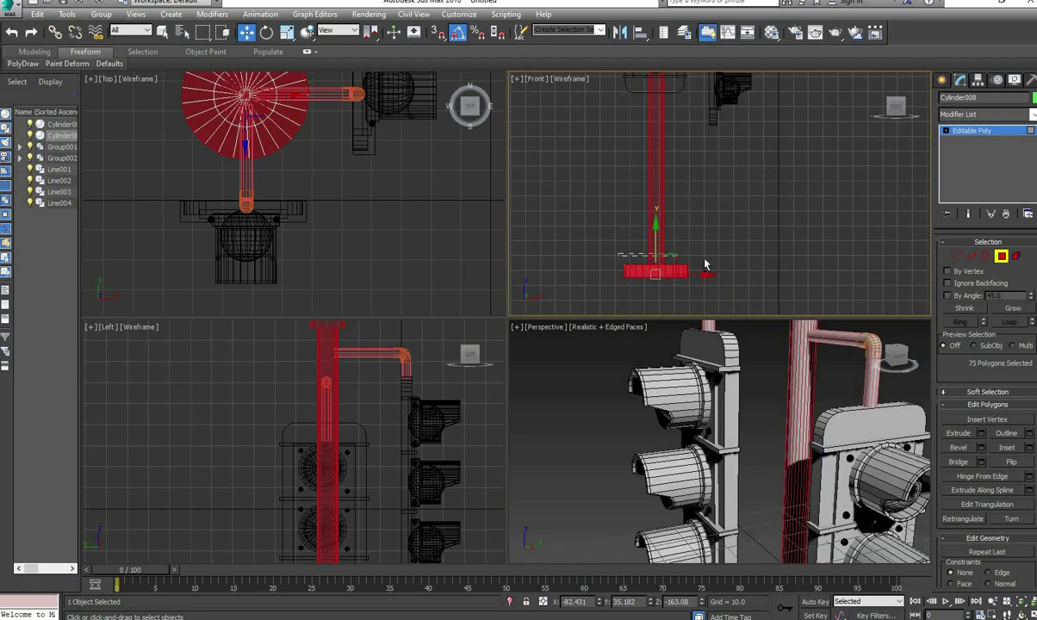
scroll(725, 398, down, 3)
key(alt+w)
scroll(497, 188, up, 3)
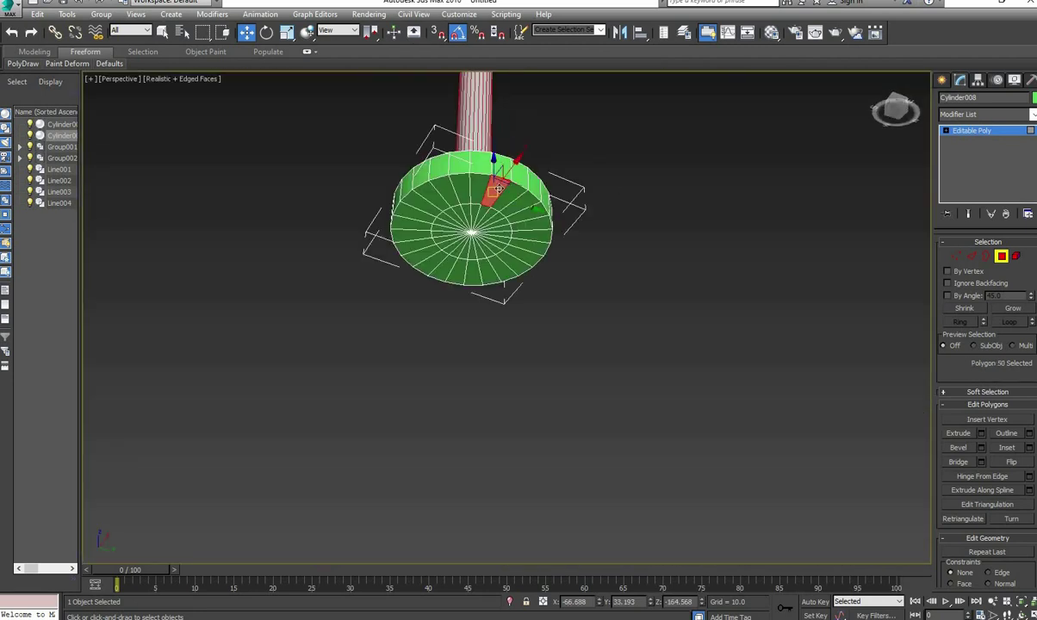
key(Return)
Extrude the selected base polygons to form a wider stepped rim
alt+middle_drag(593, 290, 469, 255)
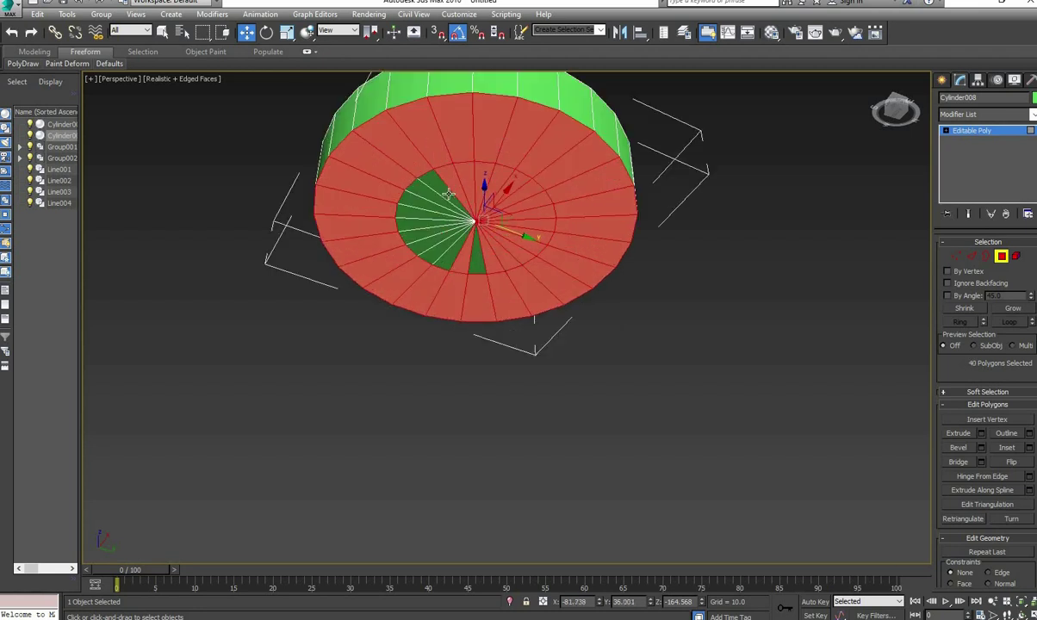
ctrl+click(474, 258)
key(shift+z)
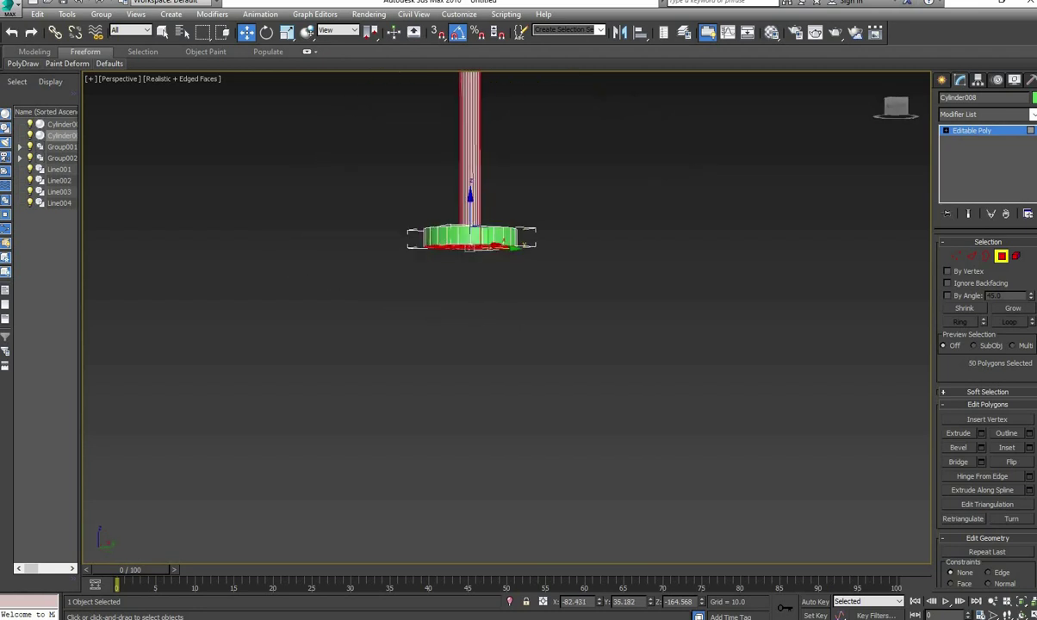
click(980, 434)
scroll(464, 270, up, 2)
key(r)
click(981, 433)
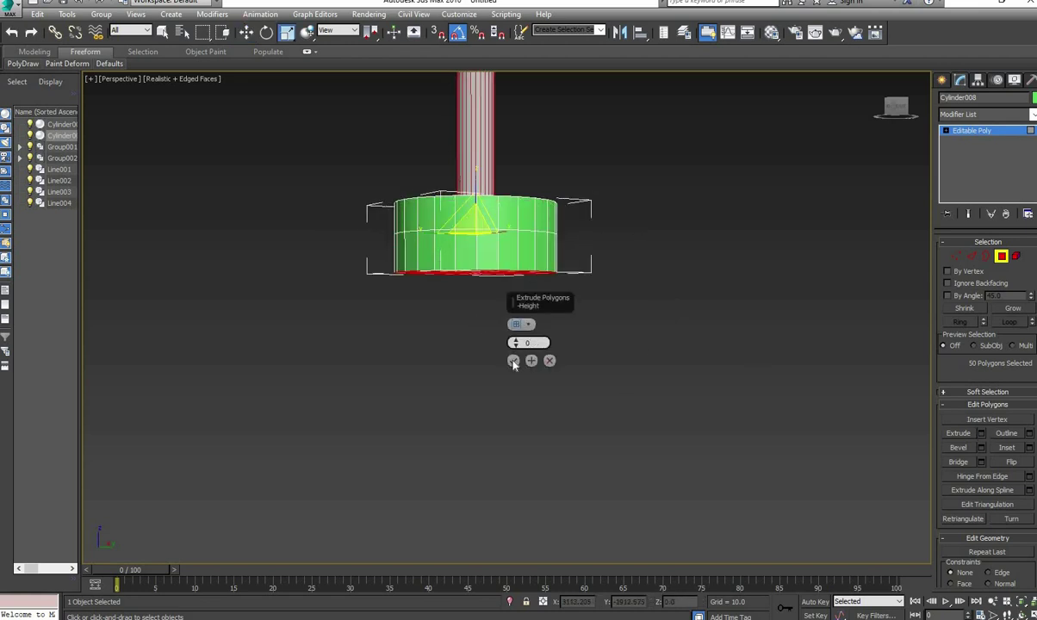
click(514, 362)
alt+middle_drag(484, 252, 517, 310)
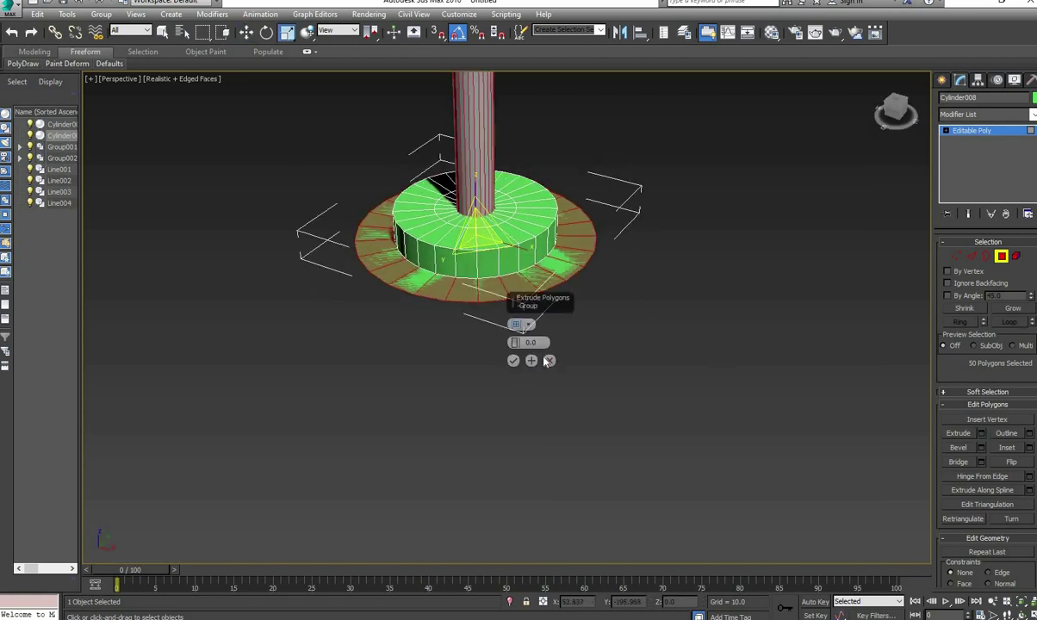
click(513, 361)
scroll(517, 362, down, 5)
Give every object in the scene, pole included, one uniform grey object colour
key(ctrl+a)
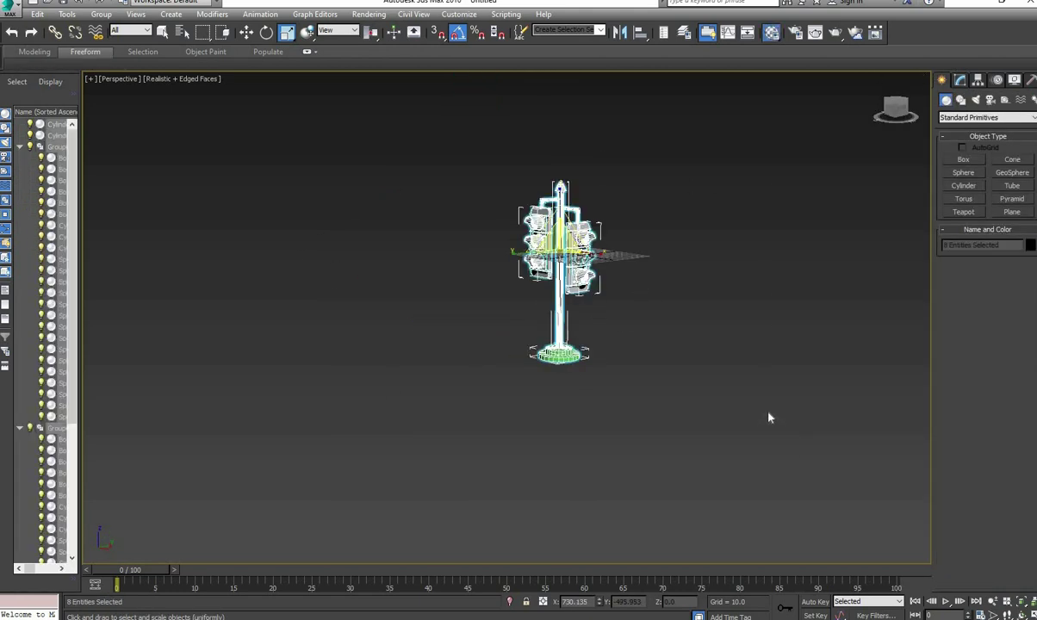
key(m)
click(360, 62)
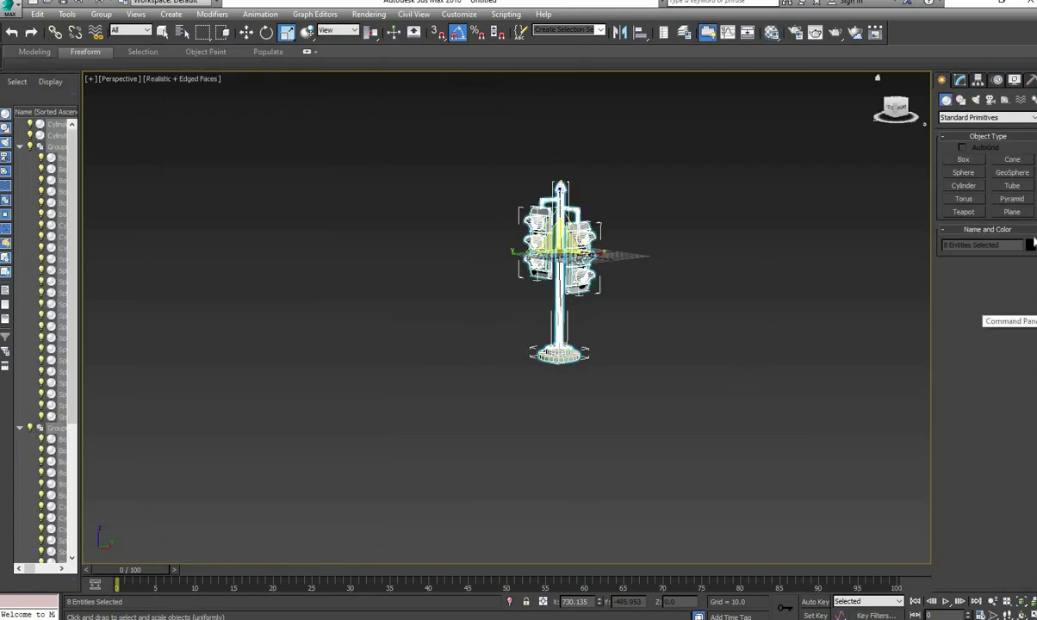
click(1030, 244)
scroll(567, 352, down, 2)
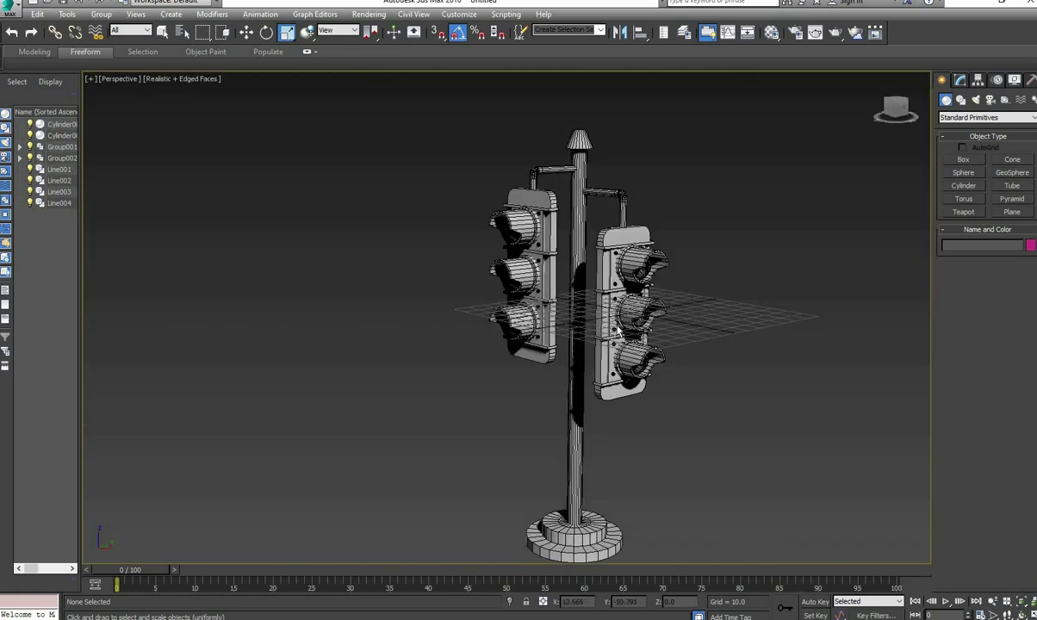
alt+middle_drag(567, 352, 603, 345)
key(ctrl+a)
key(alt+w)
key(w)
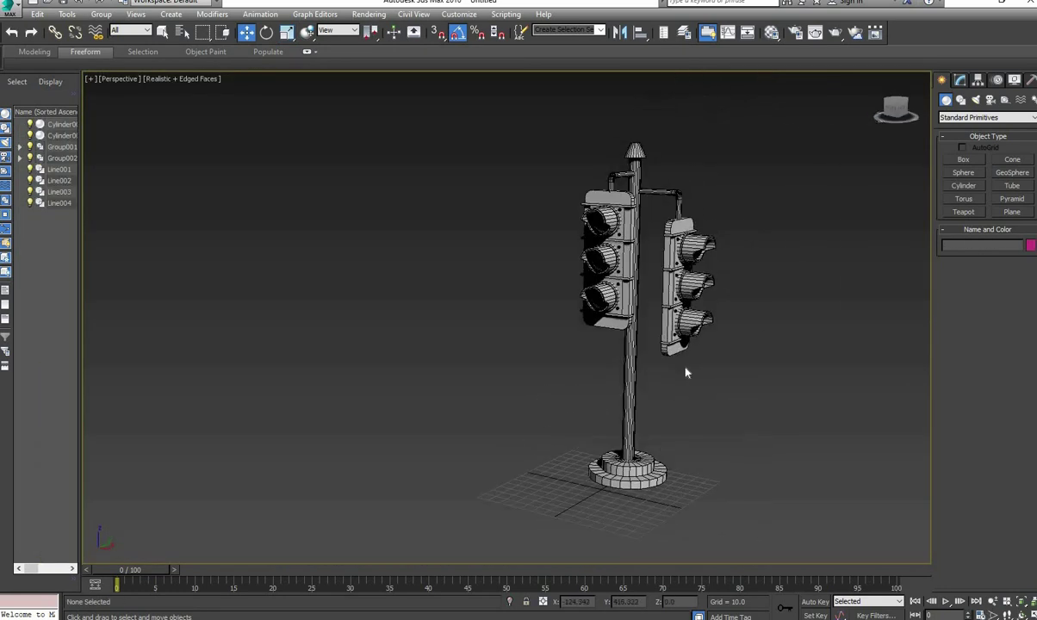
mouse_move(687, 372)
alt+middle_down()
mouse_move(676, 347)
mouse_move(666, 354)
mouse_move(773, 328)
alt+middle_up()
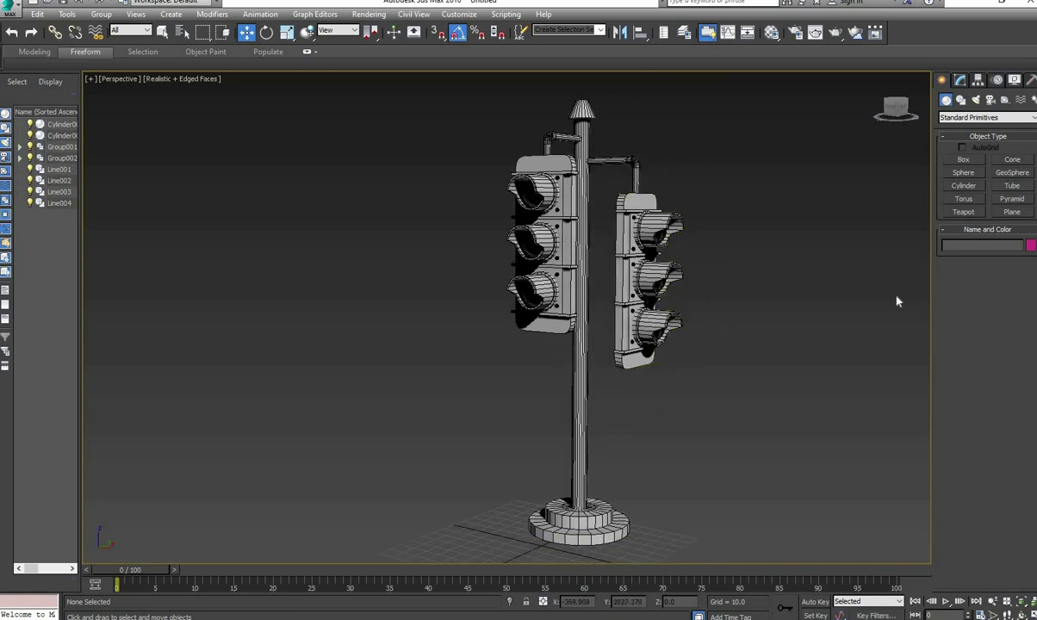